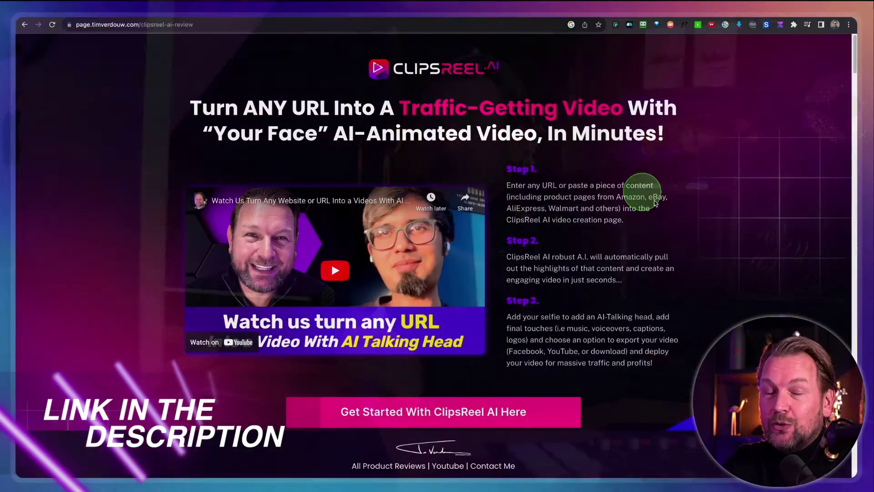
Look through the ClipsReel AI review page from the introduction and product description to the pricing and upgrades list.
scroll(679, 235, down, 5)
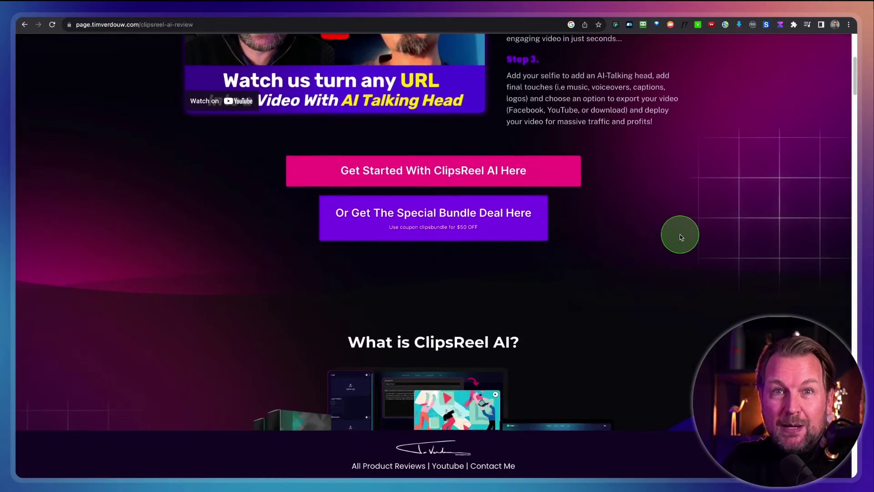
scroll(680, 235, up, 4)
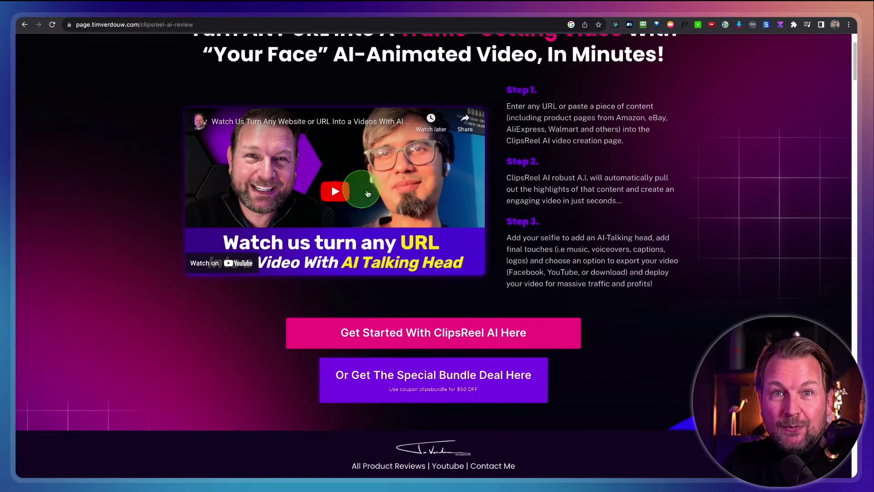
scroll(474, 215, down, 10)
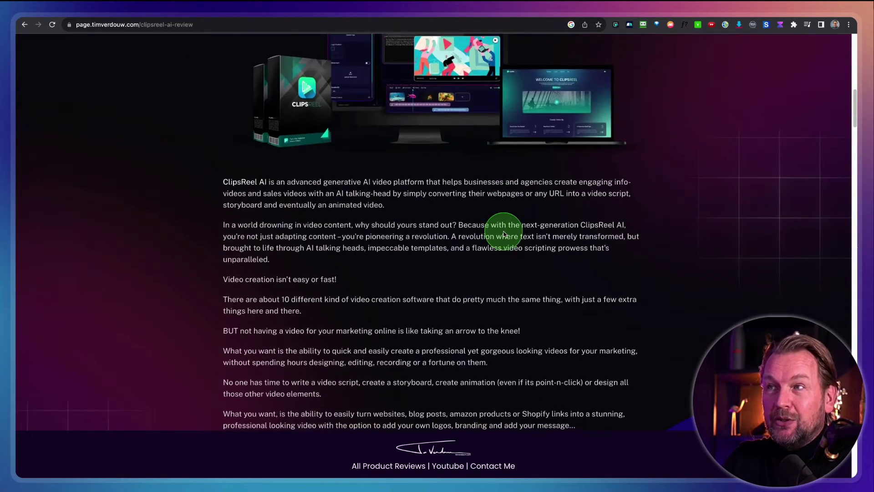
scroll(504, 234, down, 12)
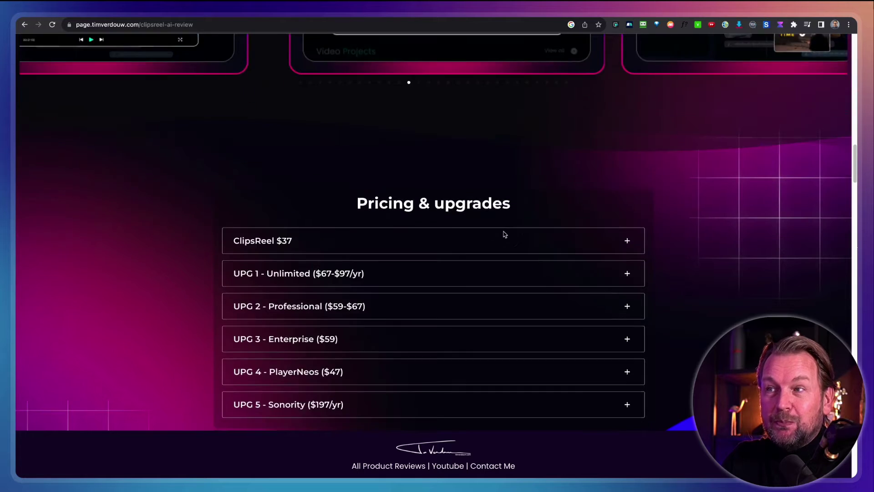
scroll(505, 234, down, 1)
click(433, 82)
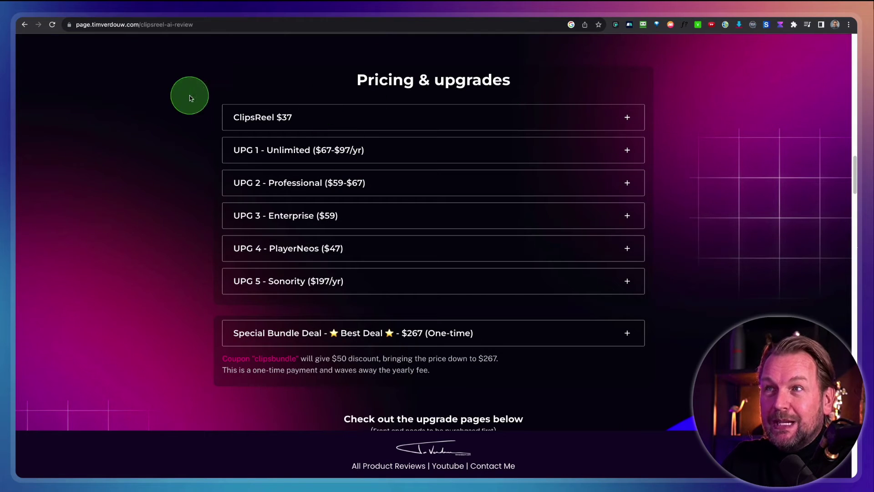
drag(641, 391, 678, 397)
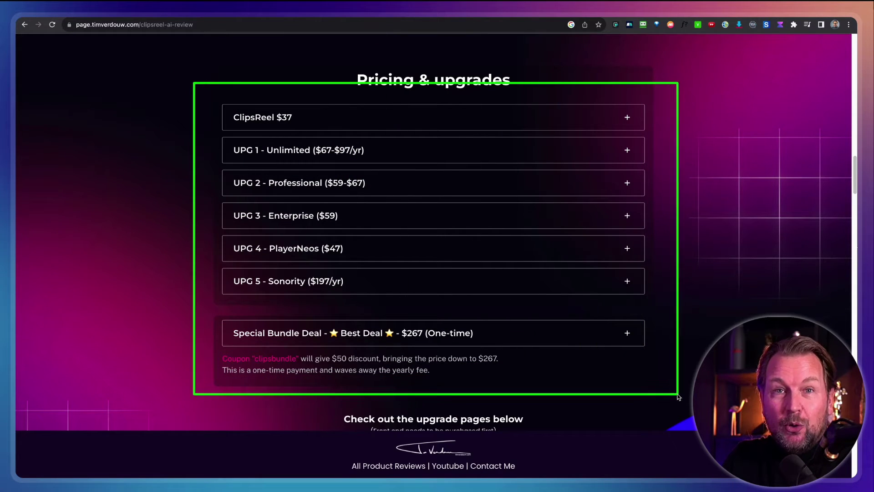
Examine the upgrade links, the free upgrades and the RocketPen special bundle bonus on the review page.
scroll(630, 390, down, 9)
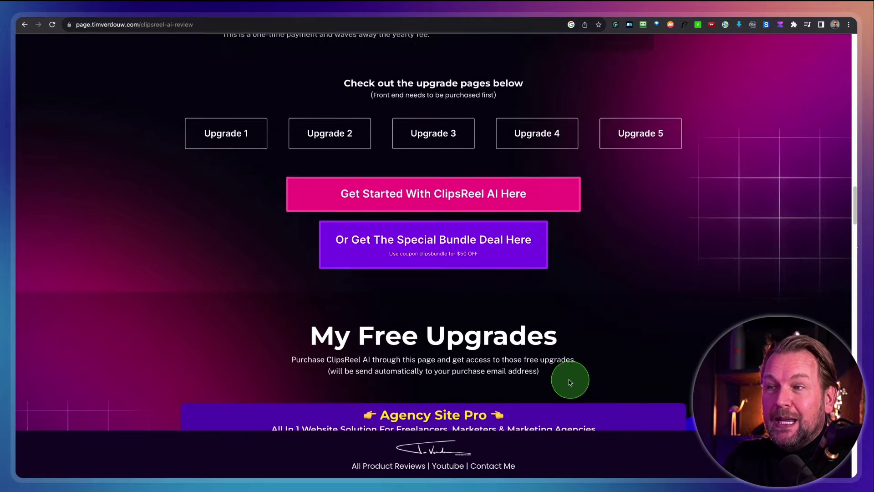
scroll(569, 382, down, 2)
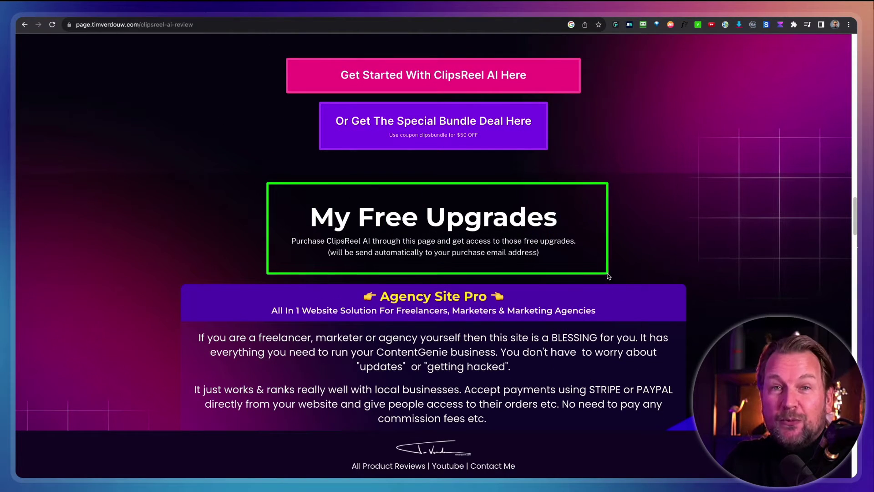
scroll(608, 276, down, 14)
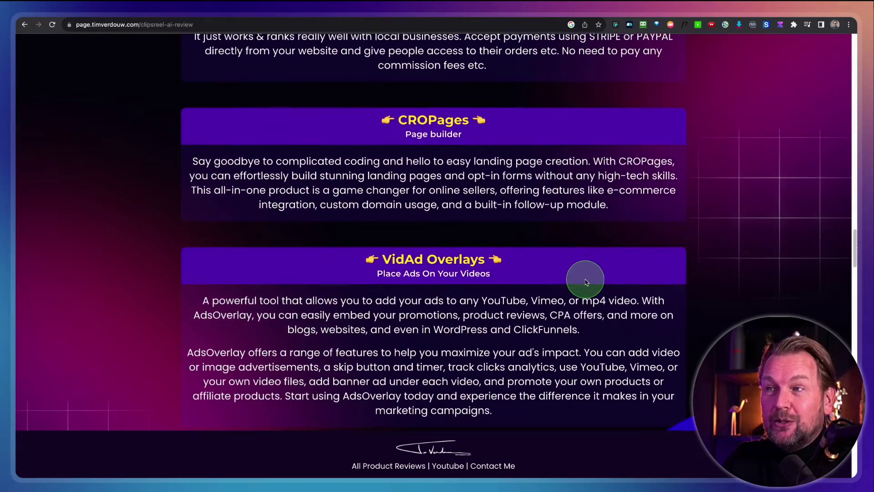
scroll(585, 282, down, 10)
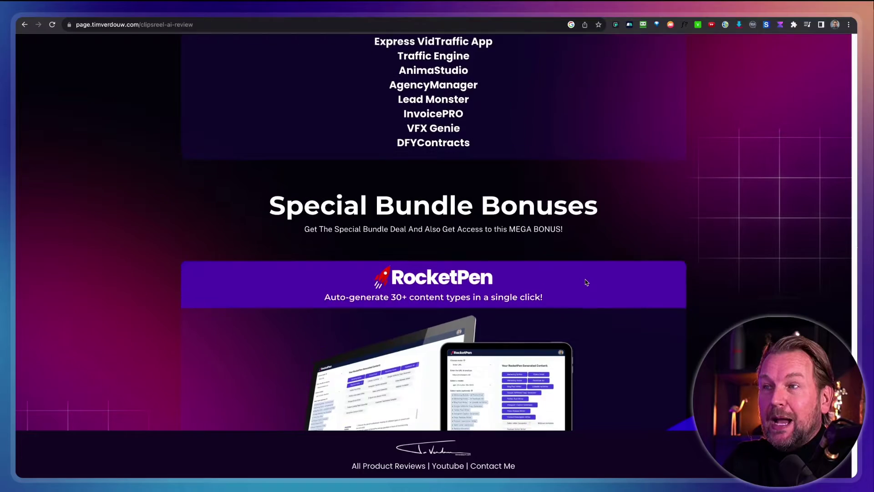
scroll(585, 279, down, 6)
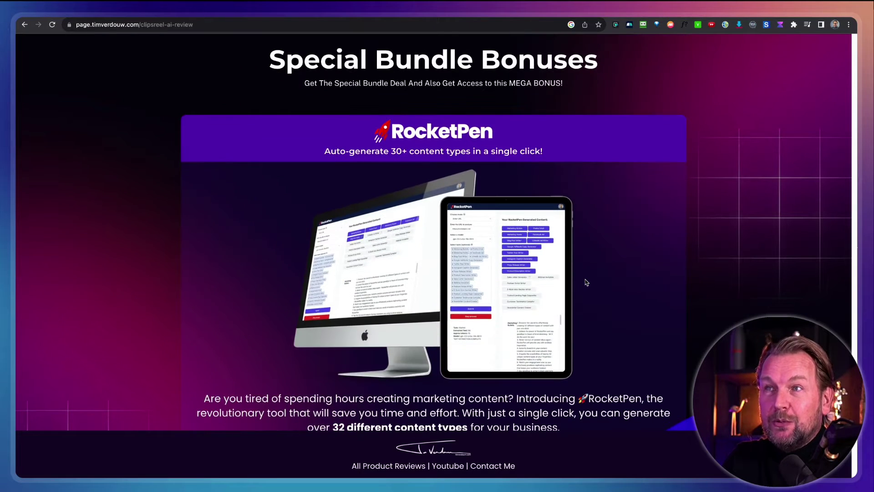
click(324, 149)
mouse_move(277, 139)
mouse_down()
mouse_move(513, 348)
mouse_move(631, 362)
mouse_move(689, 425)
mouse_up()
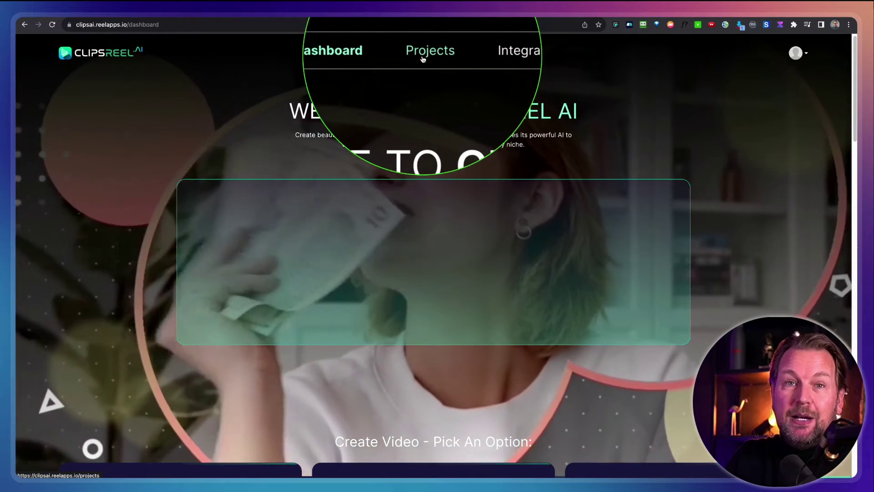
Open the ClipsReel AI projects list and start creating a new video project.
click(422, 57)
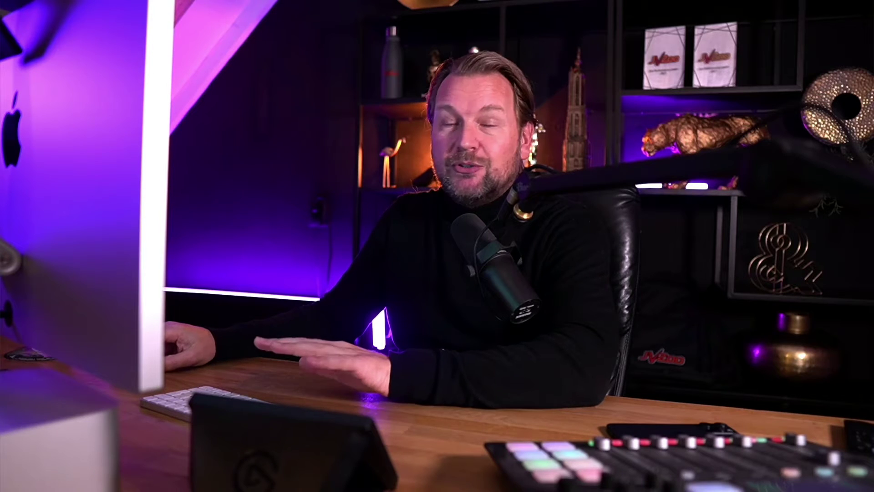
click(469, 260)
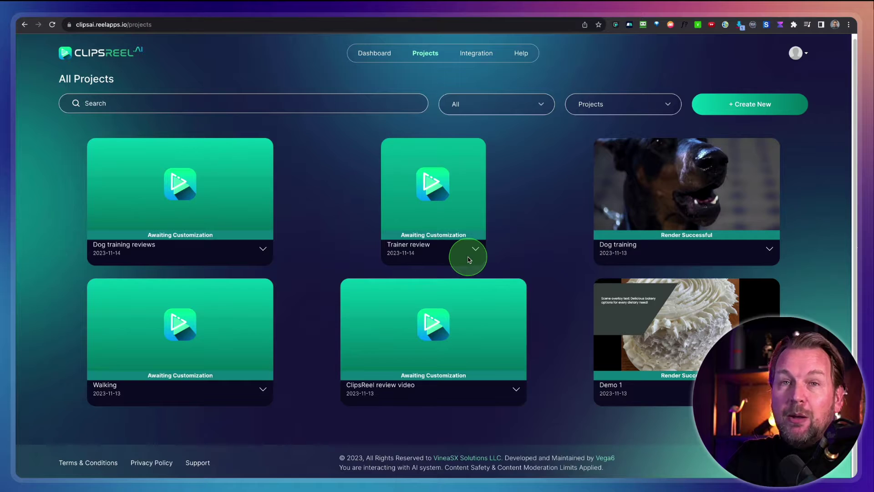
click(752, 102)
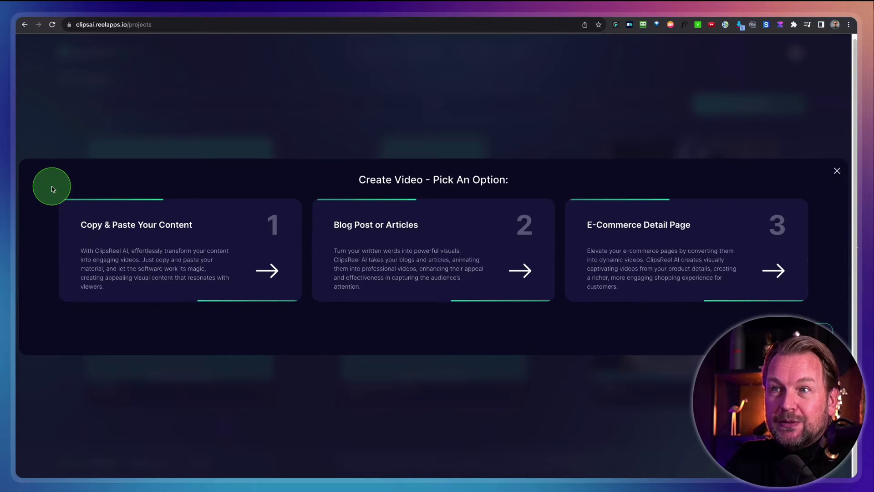
Examine the three video creation options: pasted content, blog post or articles, and e-commerce detail page.
drag(51, 186, 306, 311)
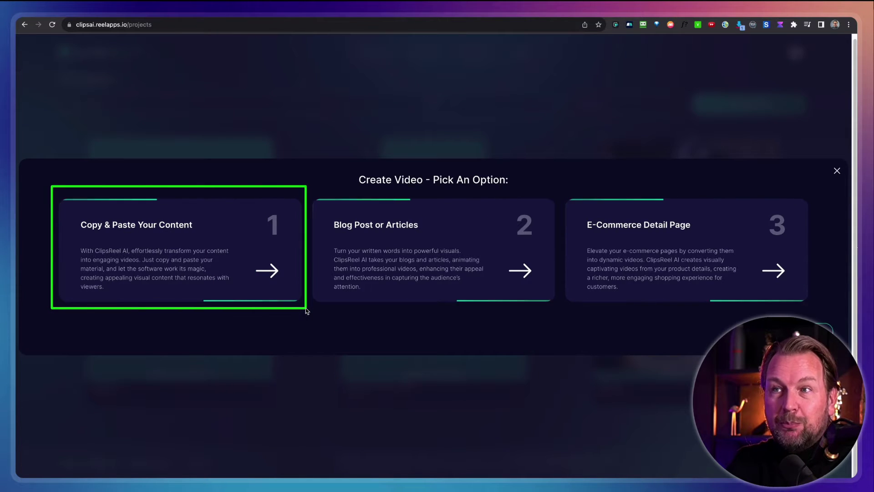
click(306, 311)
mouse_move(306, 309)
mouse_down()
mouse_move(428, 231)
mouse_move(561, 193)
mouse_up()
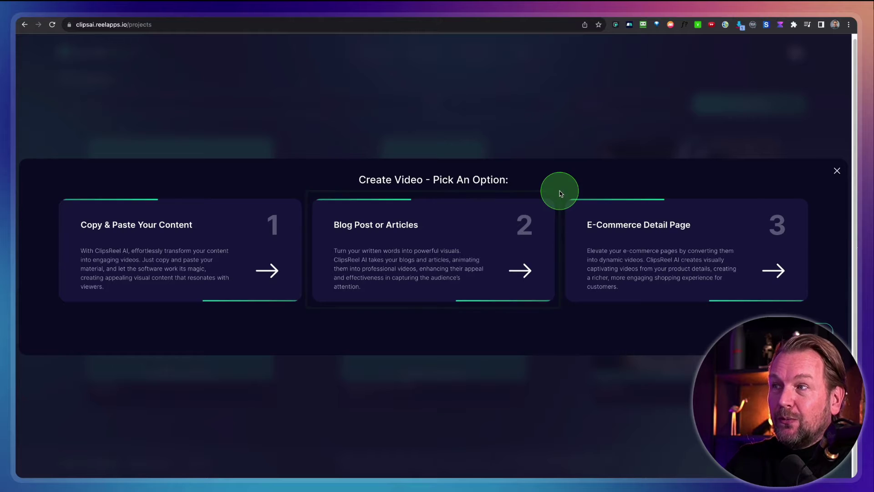
drag(560, 190, 763, 309)
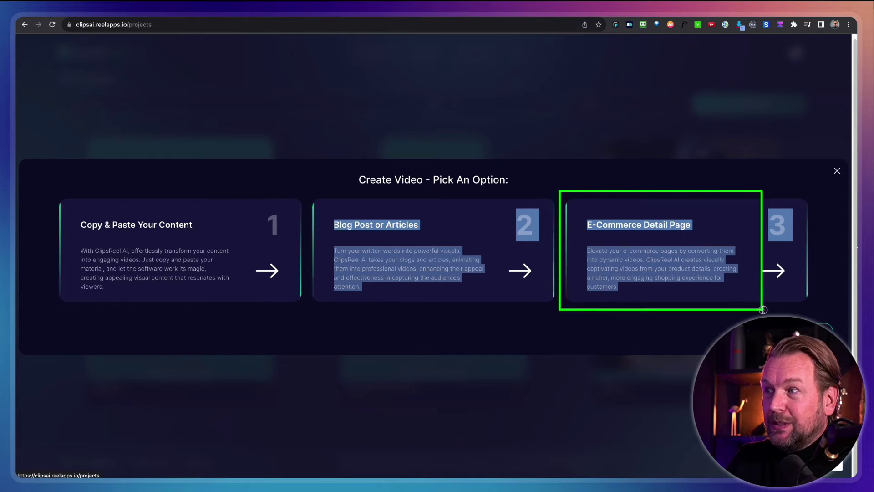
click(810, 310)
click(563, 185)
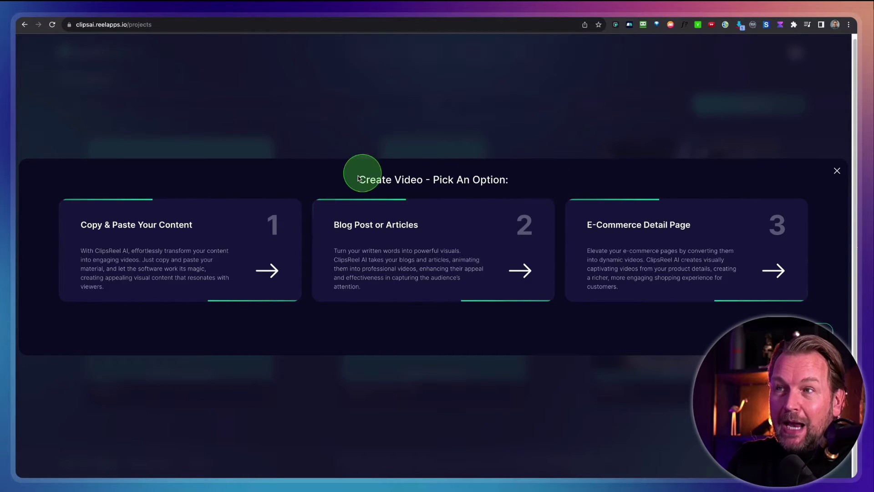
Choose the Blog Post or Articles option and name the project "Dogs review video".
click(374, 237)
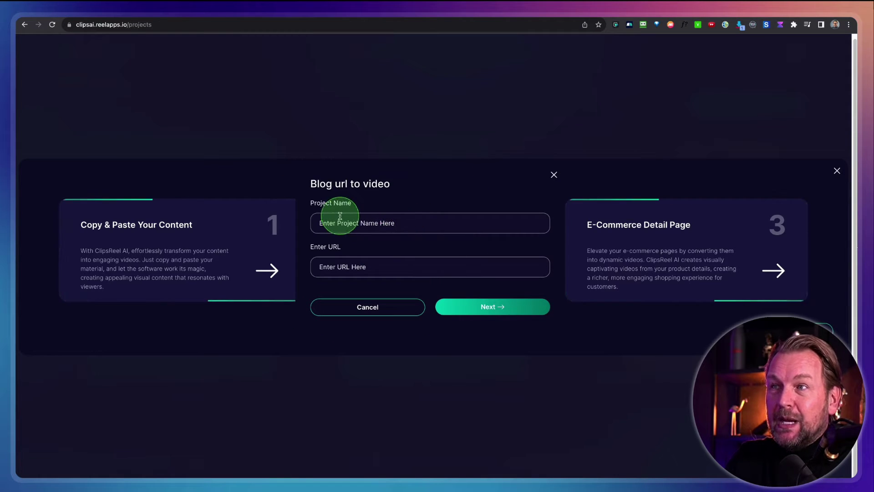
click(341, 221)
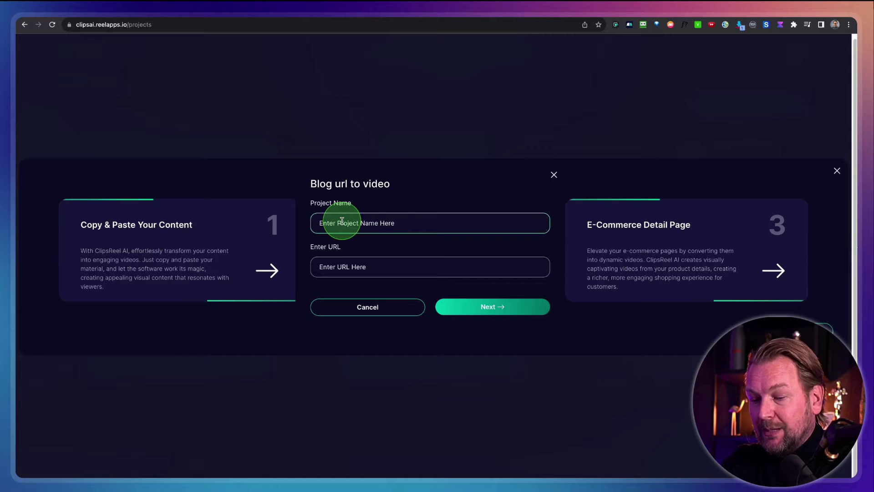
text(Do)
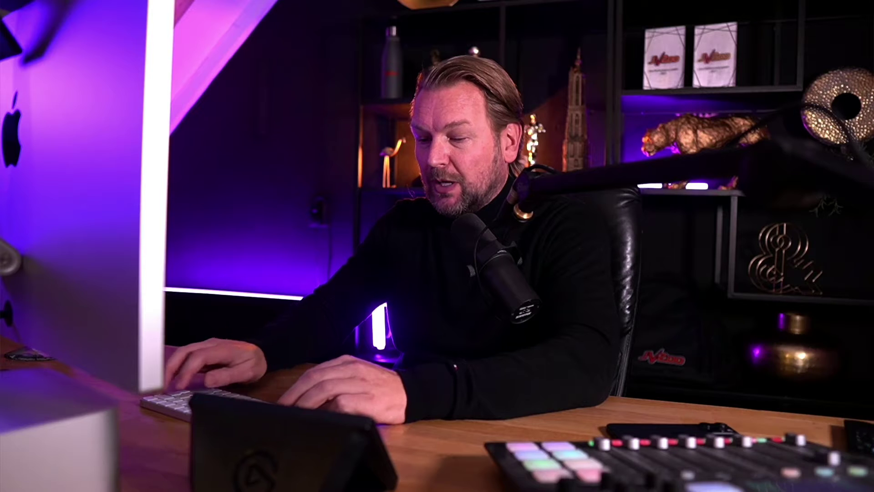
text(gs review video)
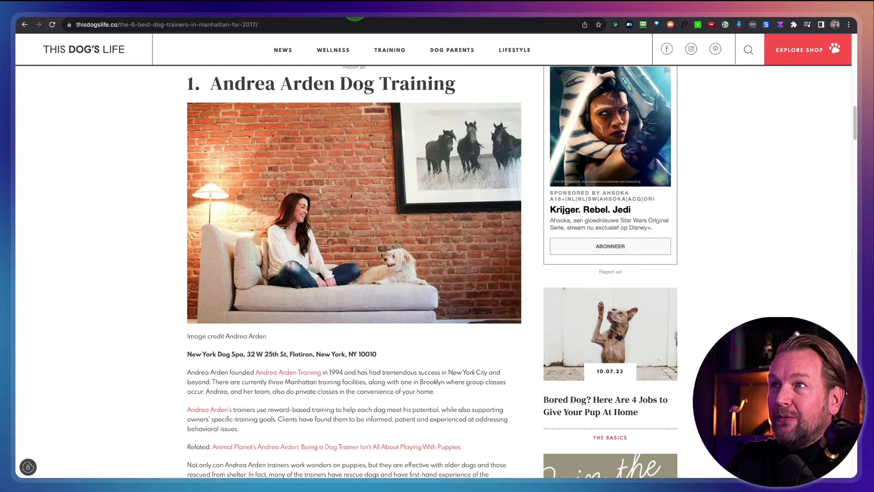
Copy the address of the This Dog's Life article on the 6 best Manhattan dog trainers into the project's URL and continue.
mouse_move(386, 80)
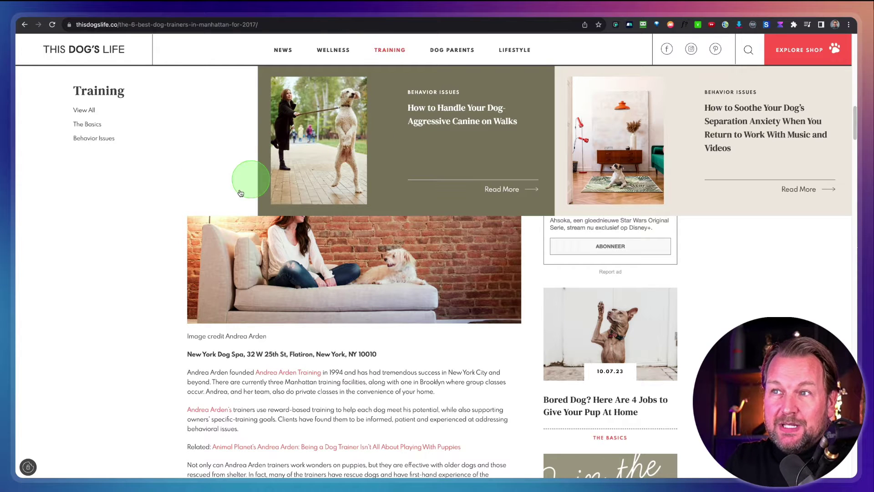
scroll(234, 209, down, 3)
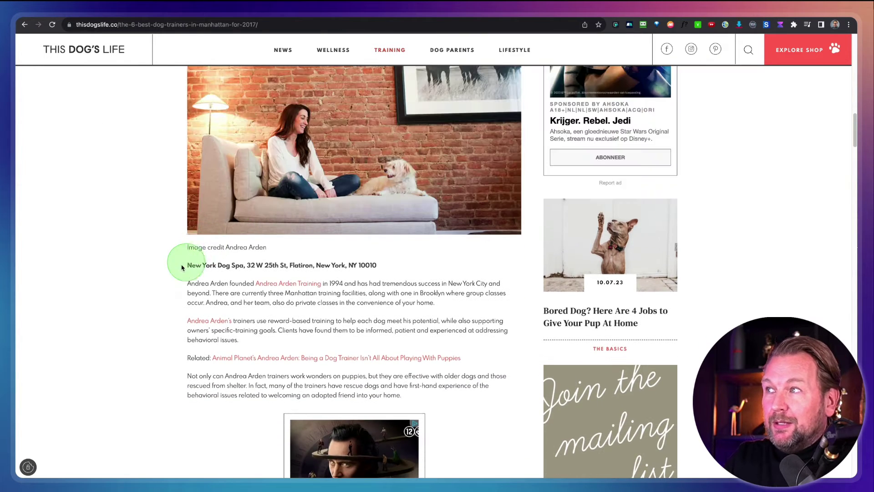
scroll(167, 265, up, 2)
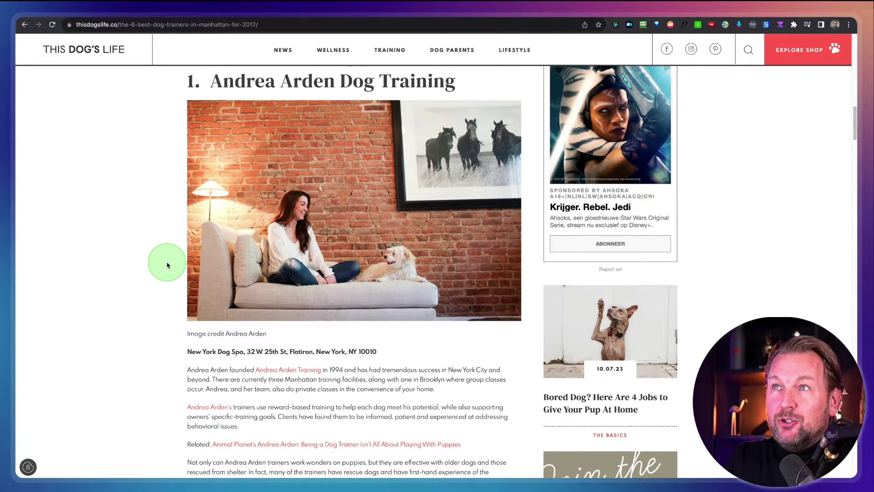
right_click(185, 29)
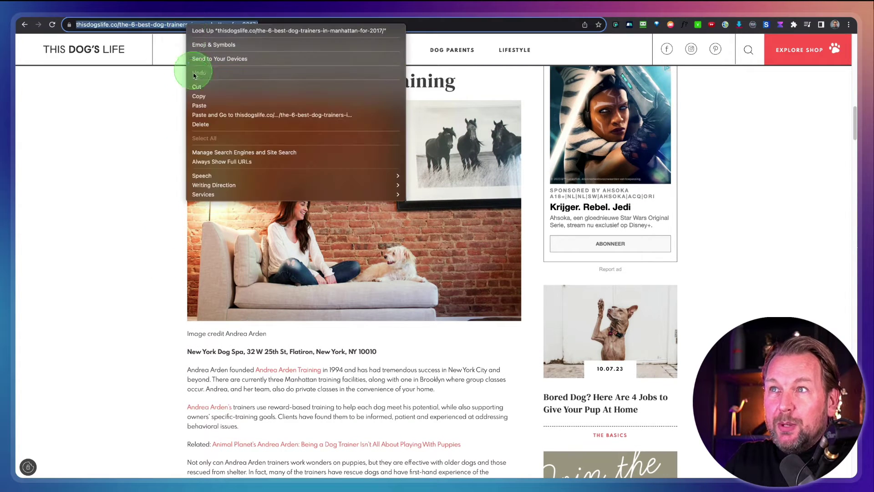
click(247, 95)
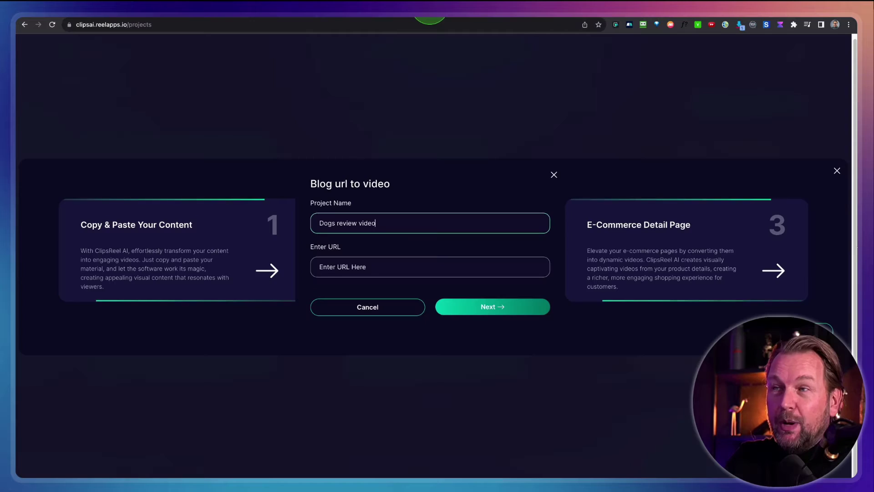
click(353, 268)
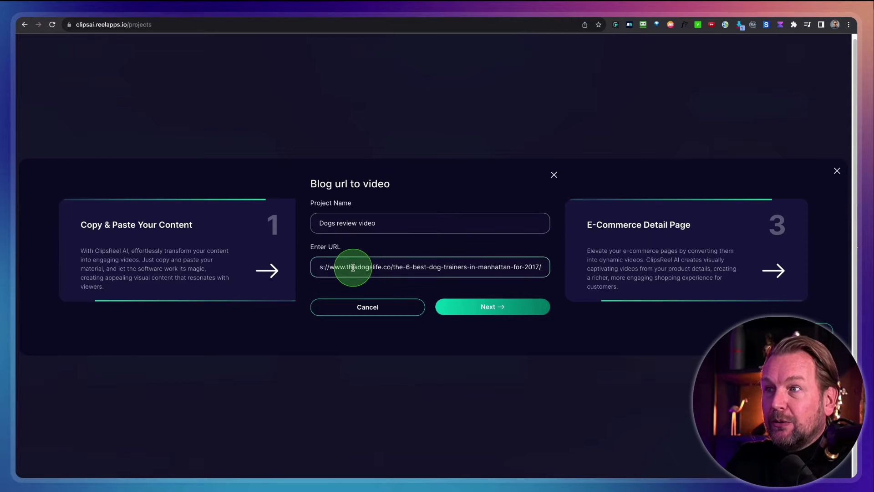
click(487, 309)
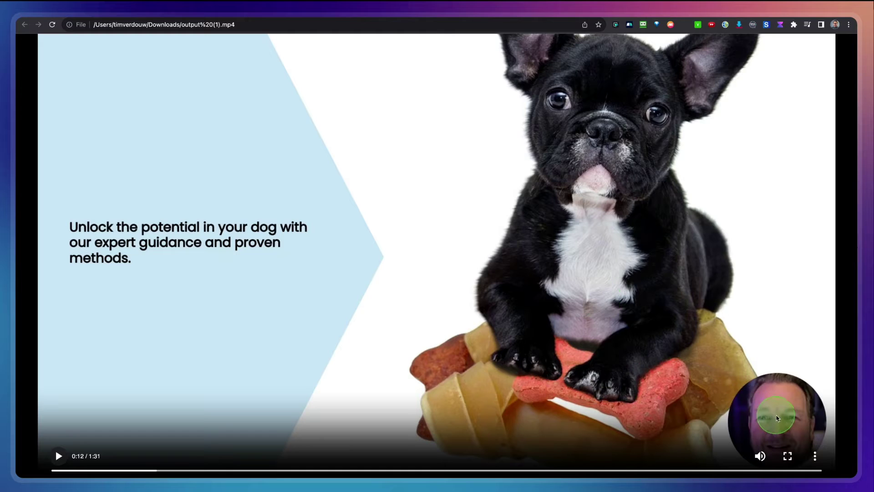
Inspect the talking head in the rendered dog video output (1).mp4 and rewind the video to its start.
click(773, 425)
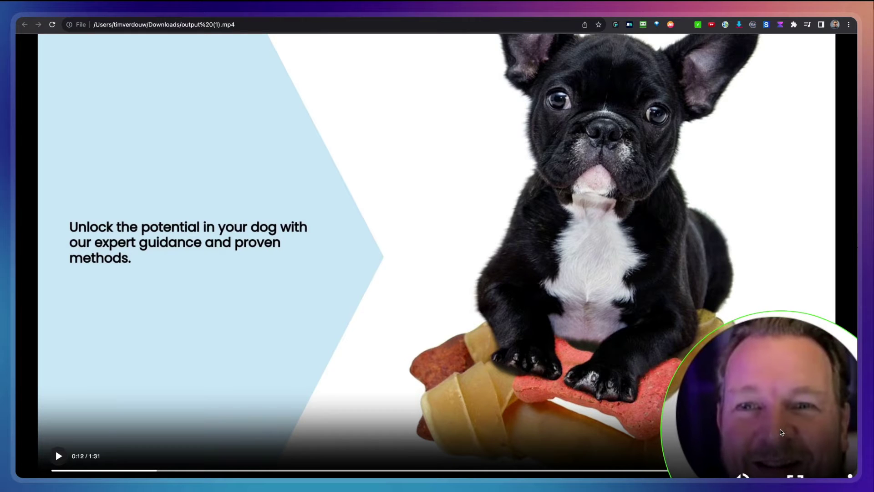
click(781, 431)
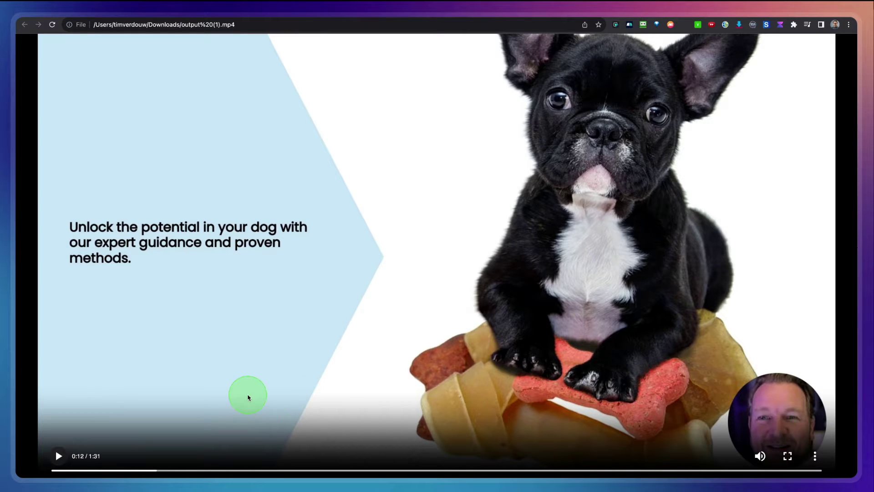
click(52, 470)
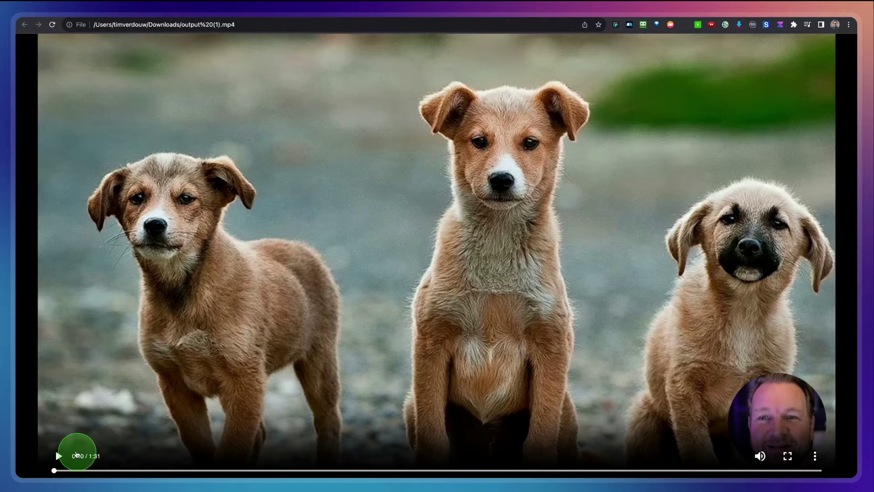
click(782, 417)
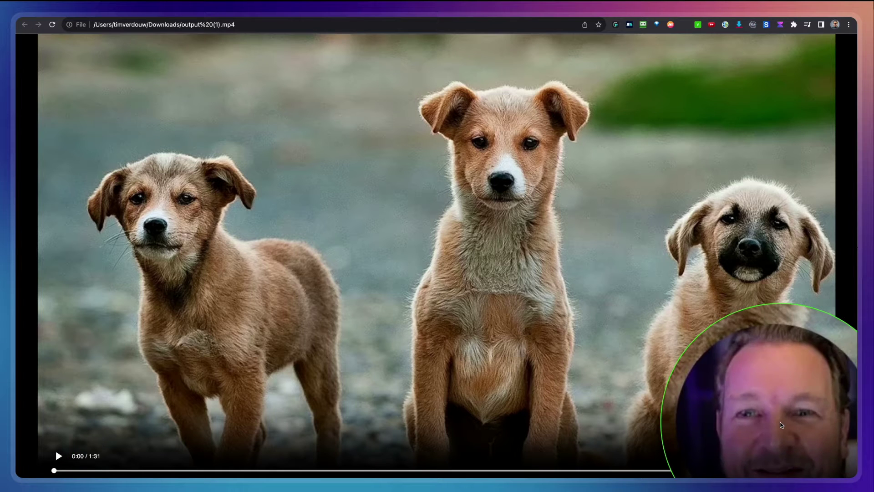
click(791, 426)
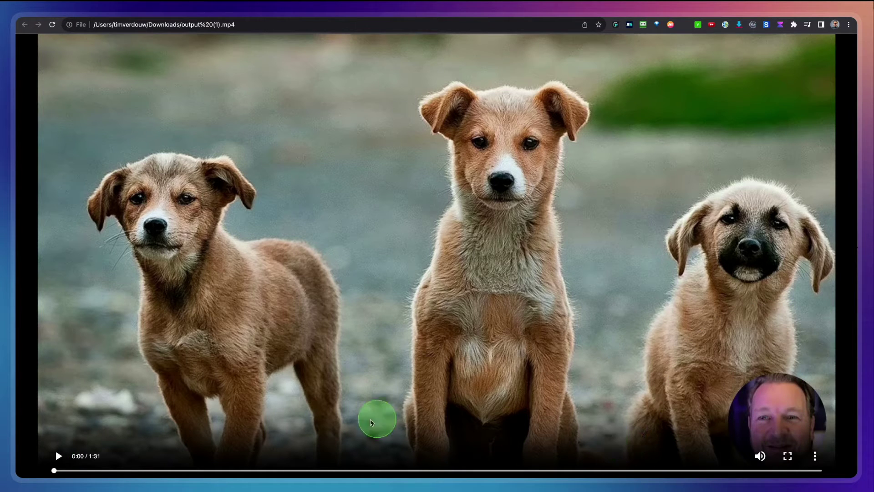
Play the opening seconds of the rendered dog video, examine the talking head up close, and pause playback.
click(58, 457)
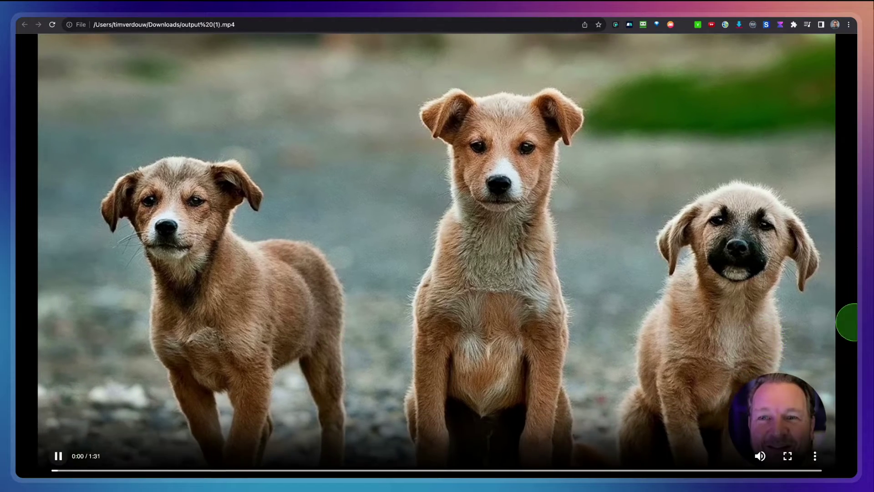
click(781, 437)
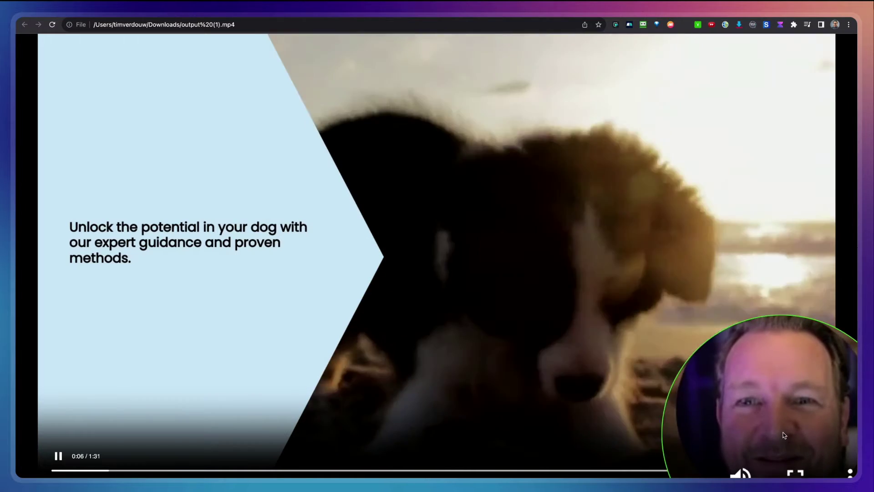
click(780, 434)
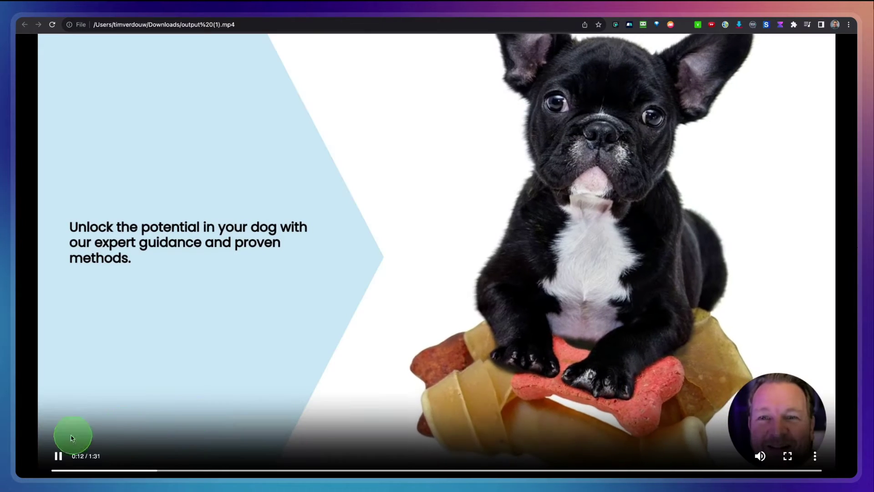
click(58, 455)
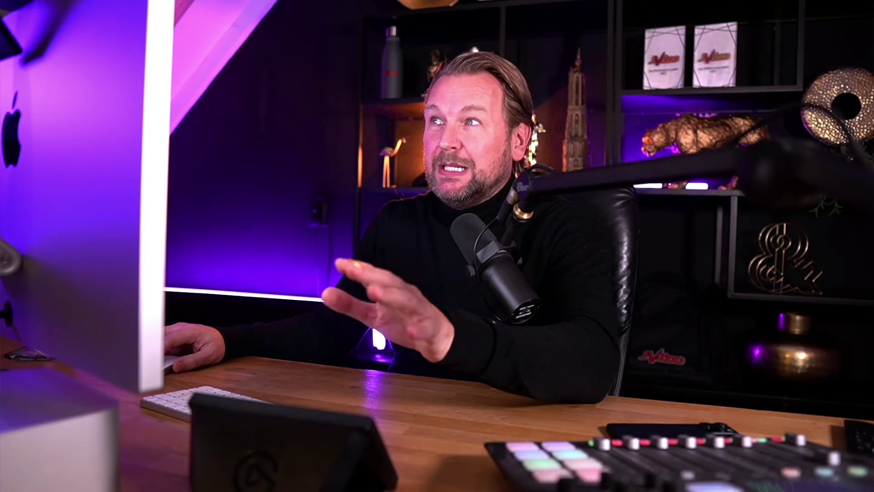
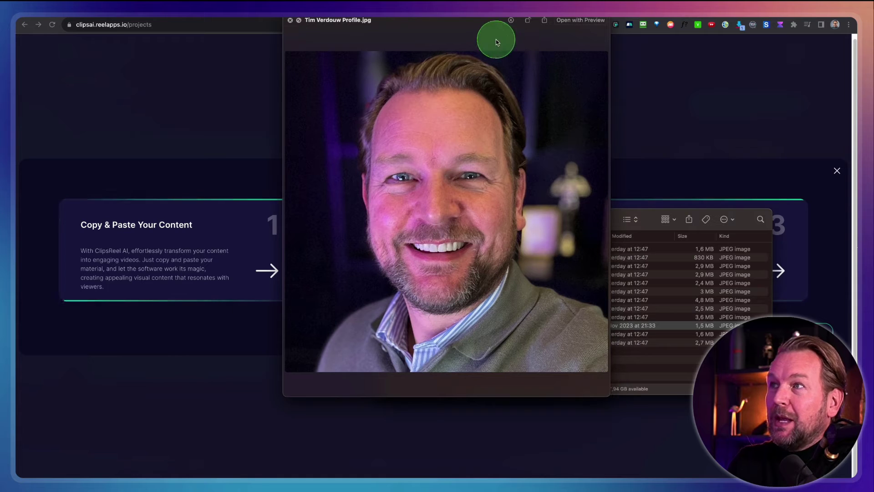
View the profile photo for the talking head in the file preview and return to the blog URL project.
drag(496, 42, 500, 73)
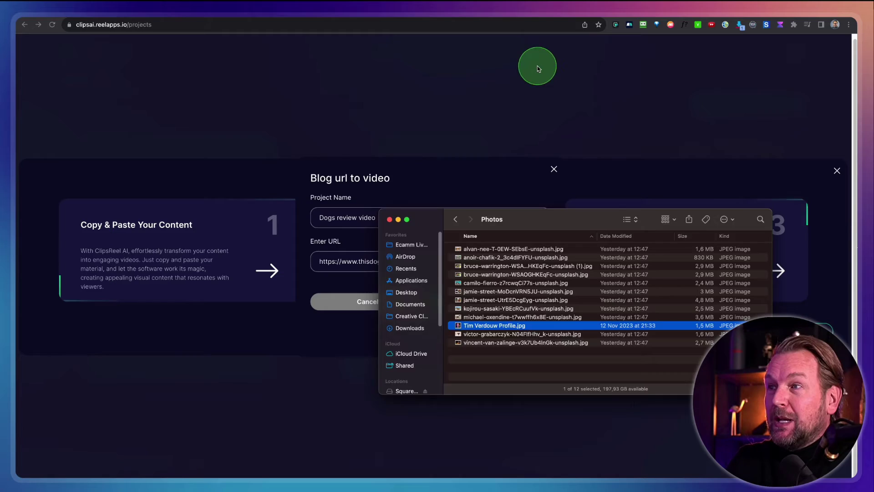
click(513, 87)
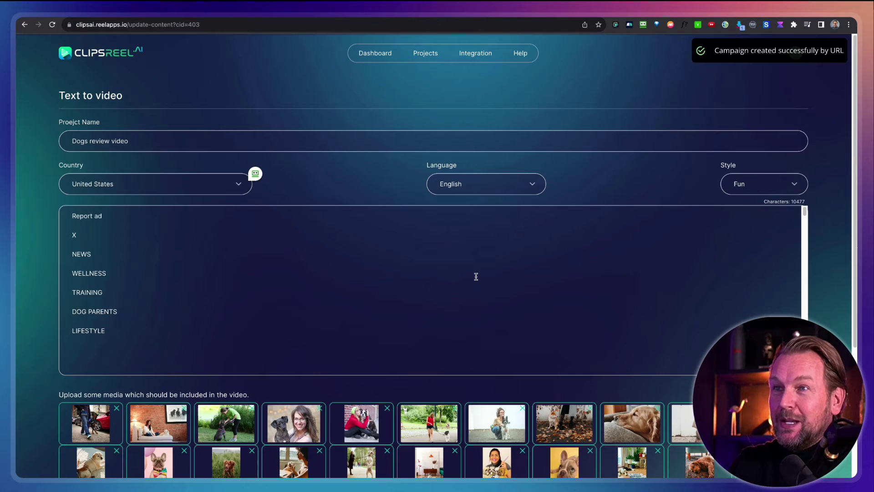
Delete the site navigation, title, byline and first image credit above the imported article's opening paragraph.
scroll(259, 302, down, 5)
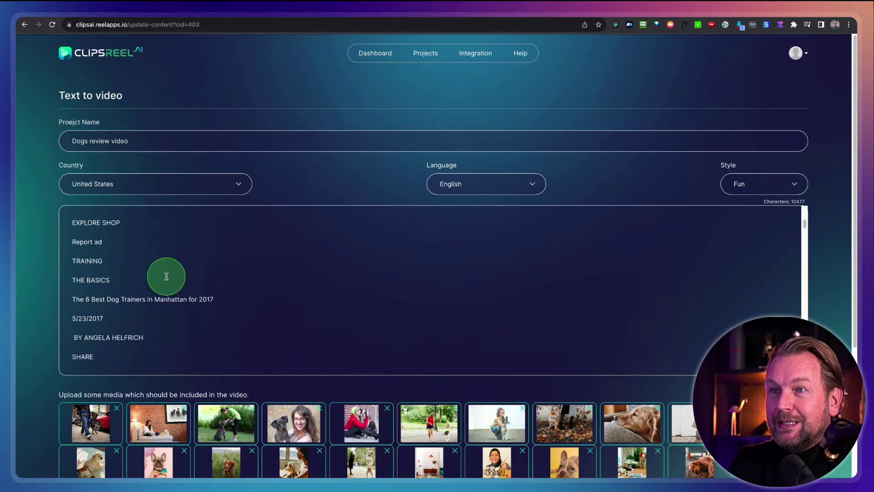
scroll(219, 282, down, 3)
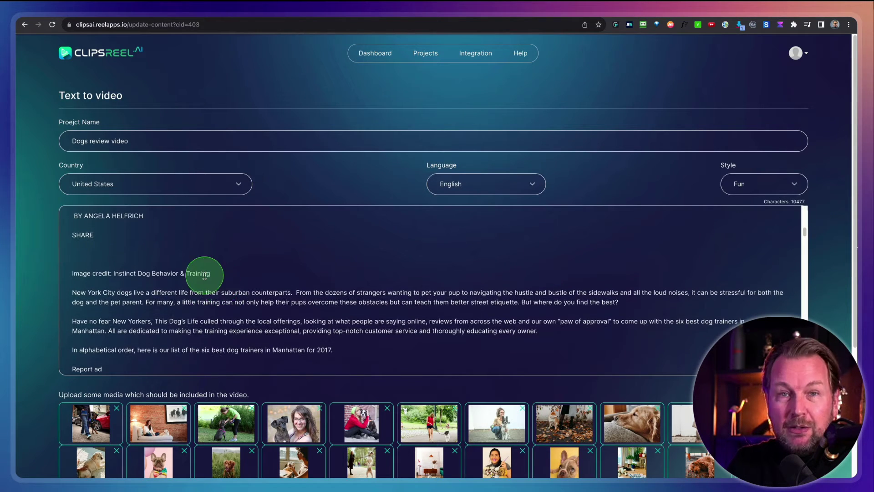
drag(77, 234, 78, 234)
scroll(78, 234, up, 5)
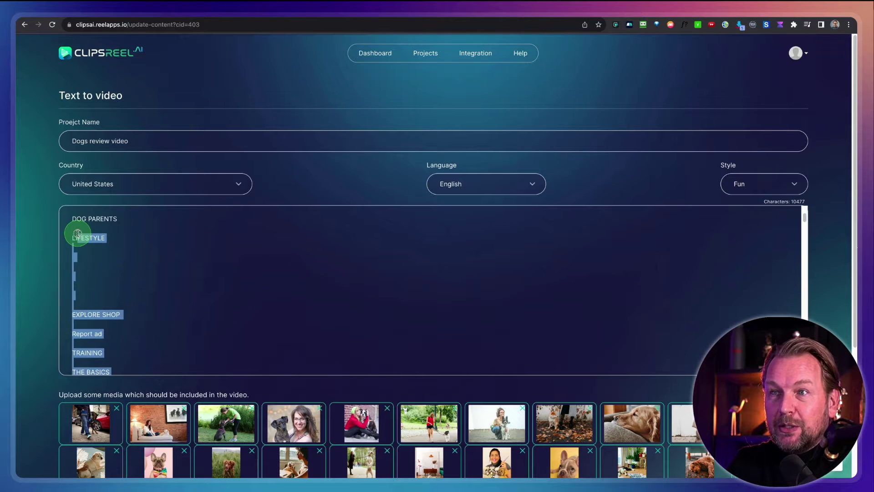
key(BackSpace)
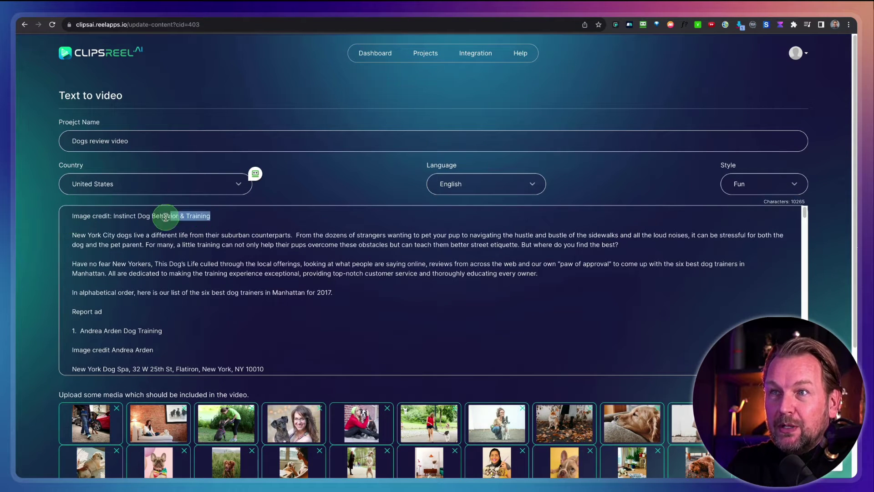
key(BackSpace)
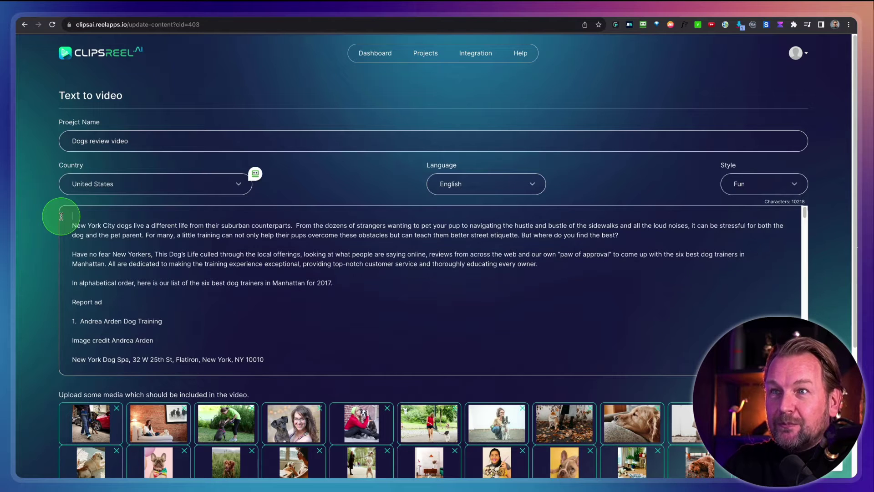
key(Delete)
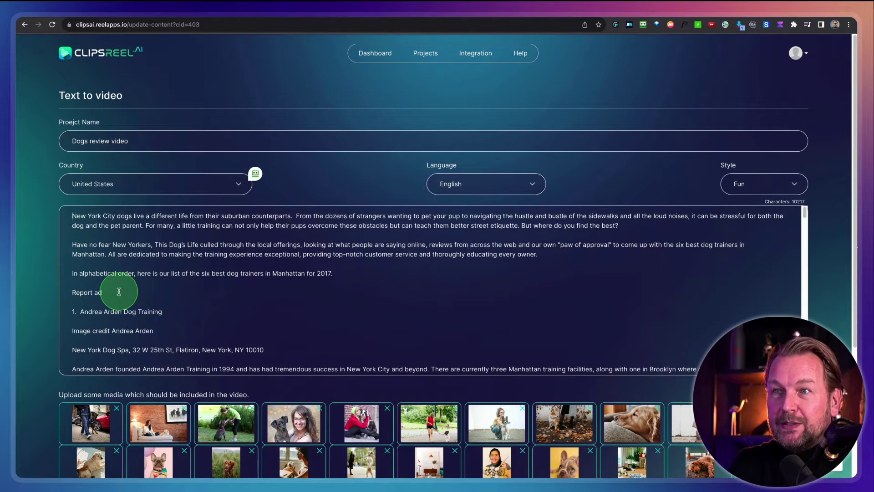
Delete the "Report ad" line above the trainer list and the image credits under the first three trainers.
key(BackSpace)
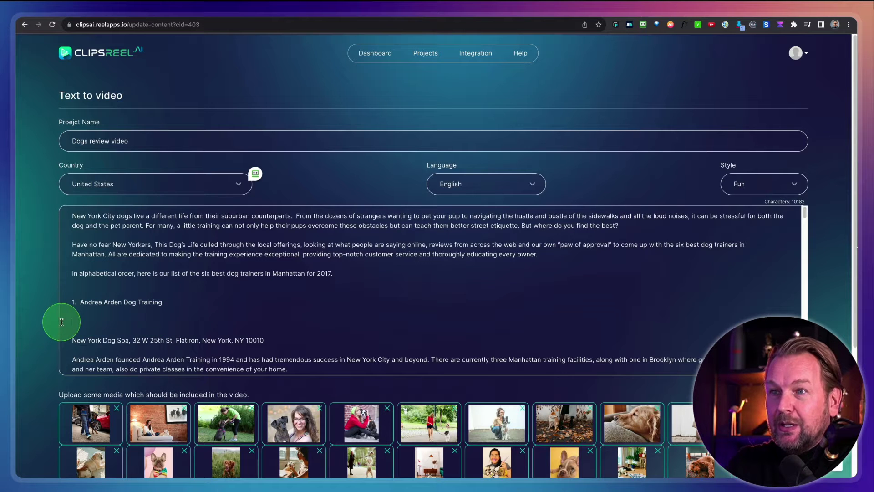
key(Delete)
scroll(186, 324, down, 3)
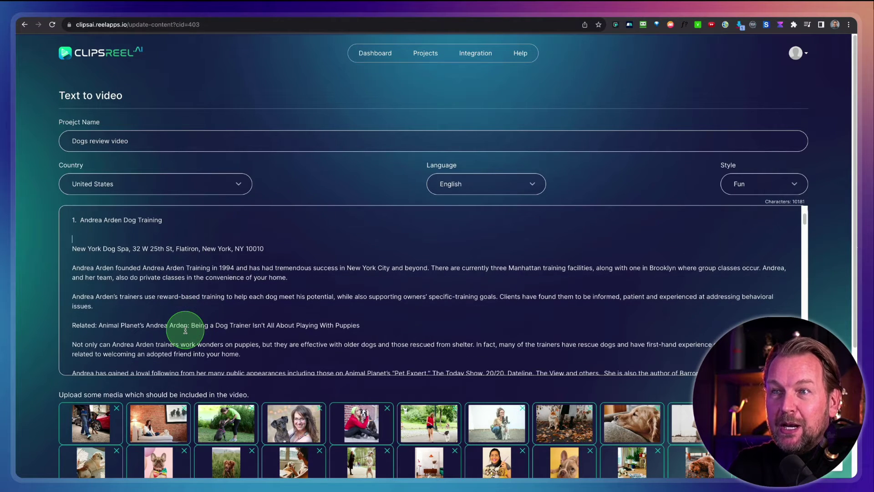
scroll(186, 330, down, 5)
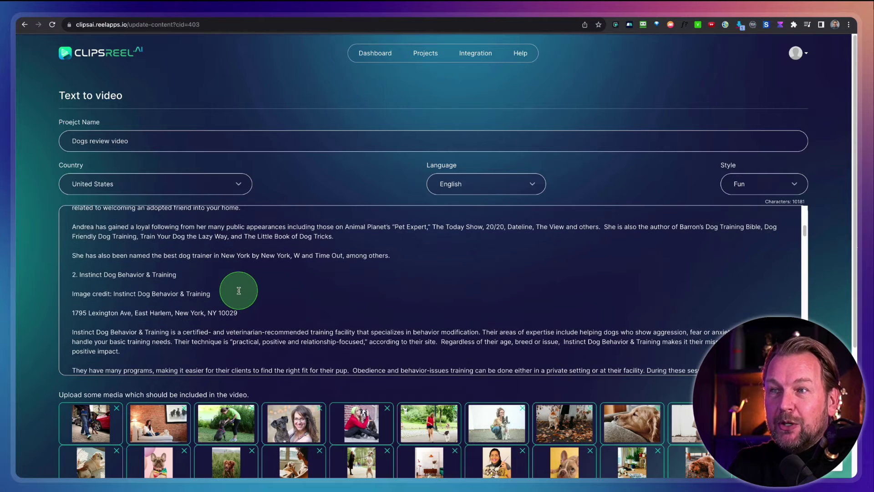
key(BackSpace)
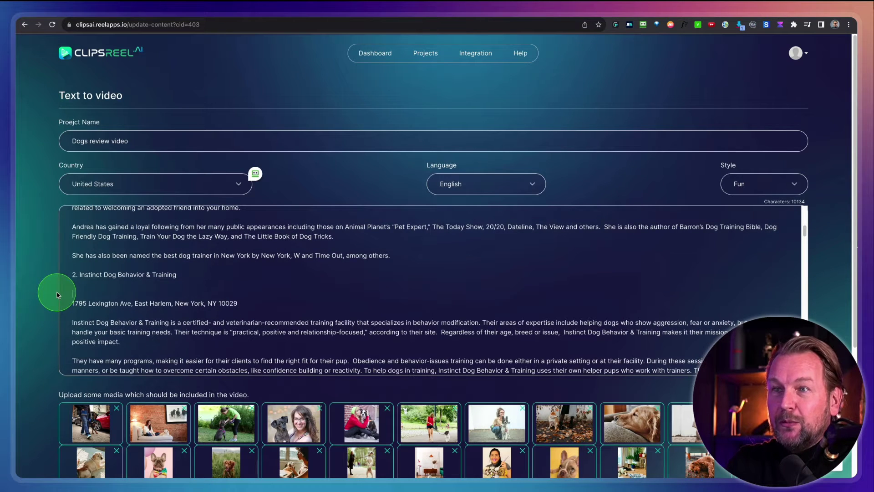
scroll(188, 322, down, 5)
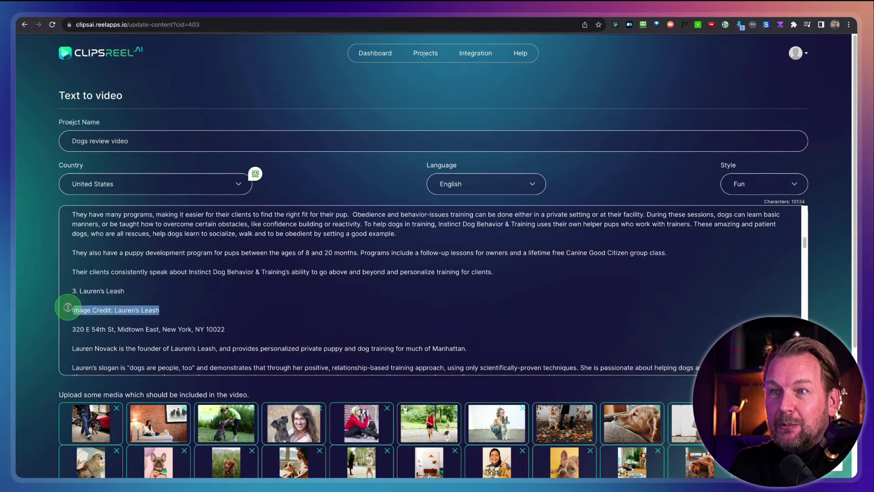
key(BackSpace)
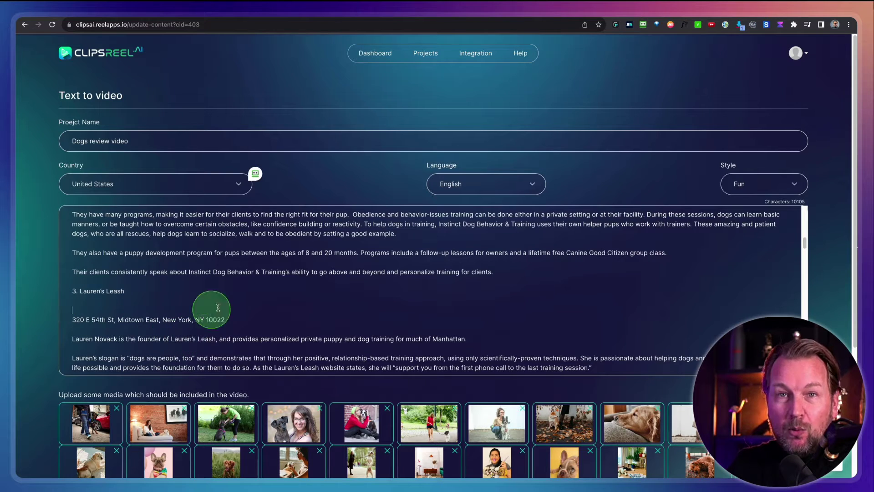
Keep the images imported from the article and continue to the video template selection.
scroll(366, 313, down, 2)
scroll(326, 391, down, 3)
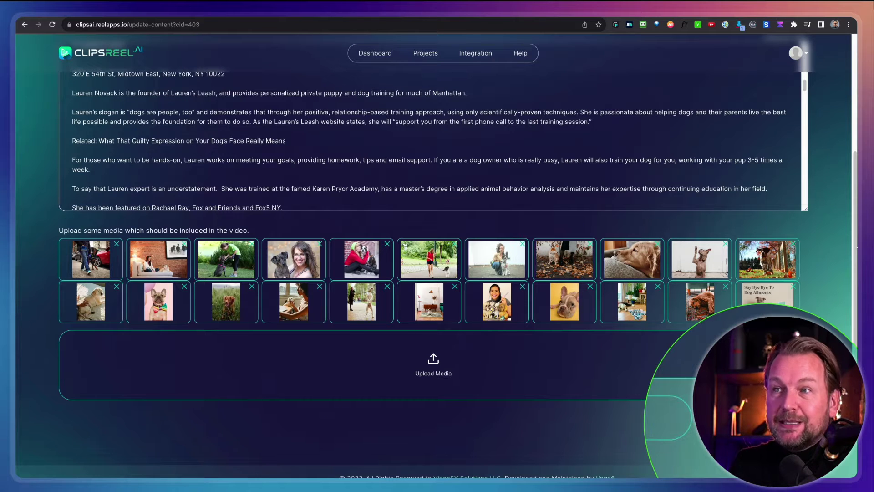
click(769, 420)
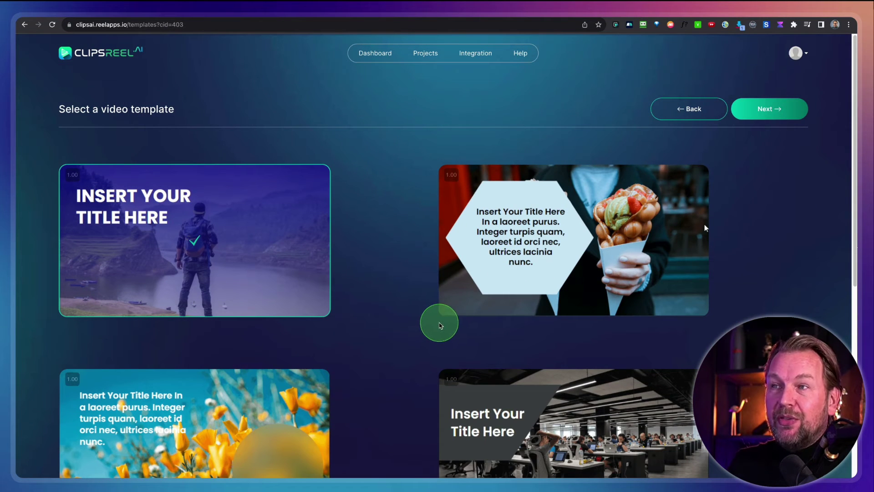
Examine the available video templates, comparing their title layouts and animated previews.
scroll(421, 324, down, 2)
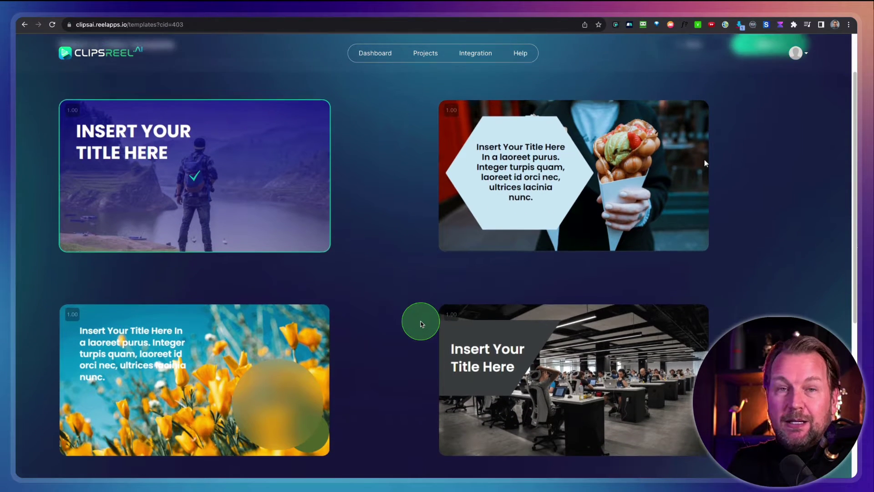
scroll(421, 324, down, 3)
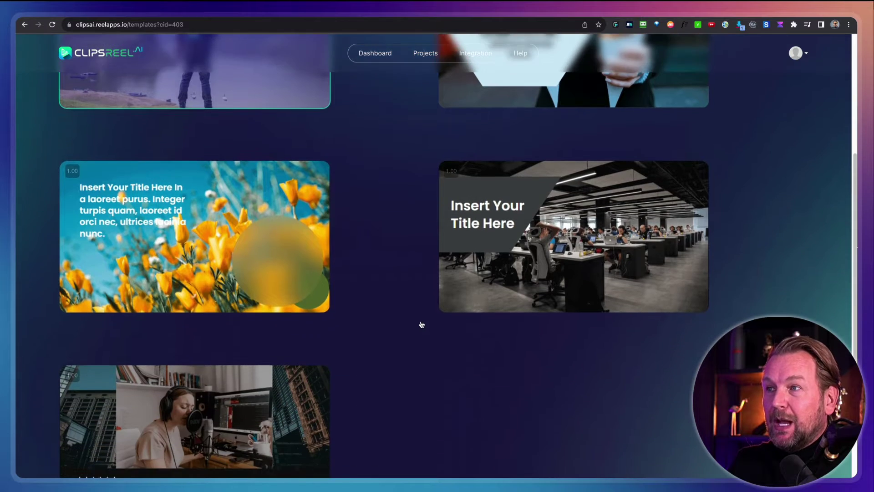
scroll(704, 110, up, 4)
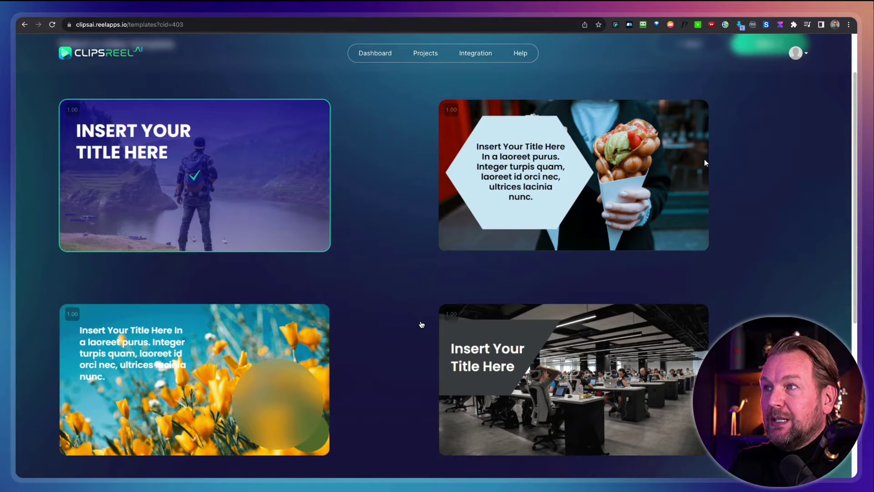
scroll(704, 160, down, 1)
scroll(422, 324, down, 4)
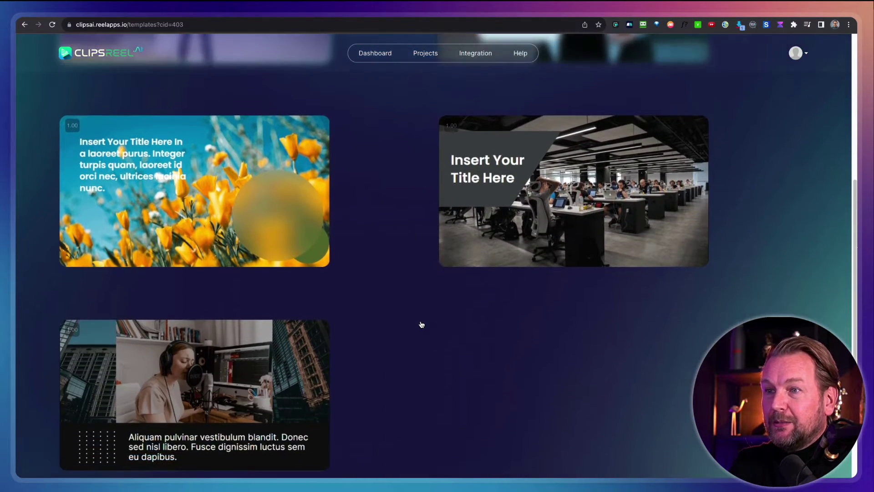
scroll(421, 324, up, 4)
scroll(421, 324, up, 1)
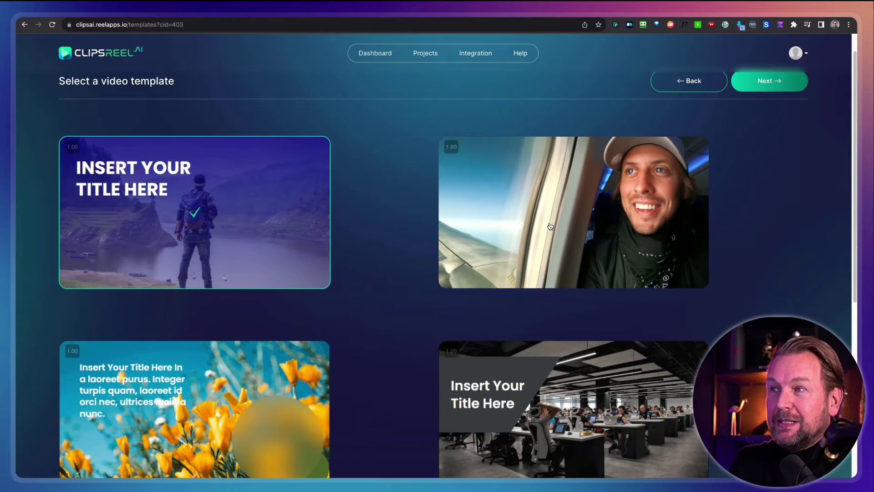
scroll(550, 226, down, 5)
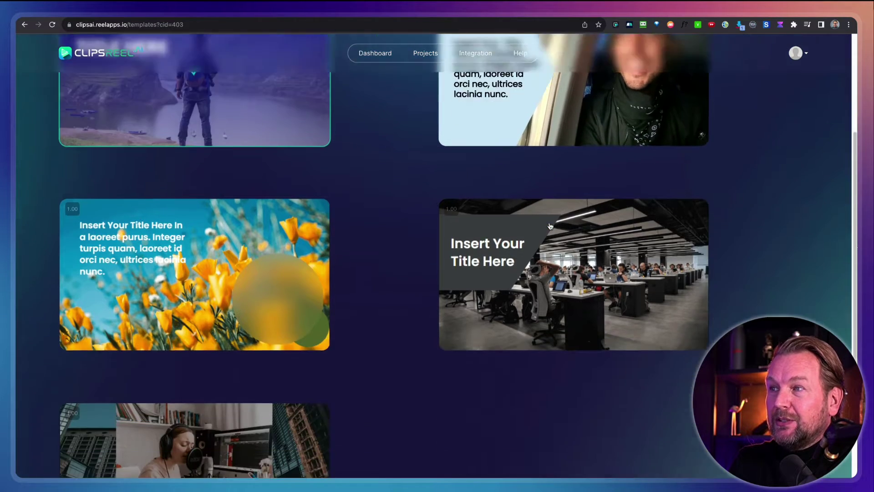
scroll(550, 226, up, 5)
Choose the video template with the light blue hexagon title and continue to the talking head settings.
click(126, 224)
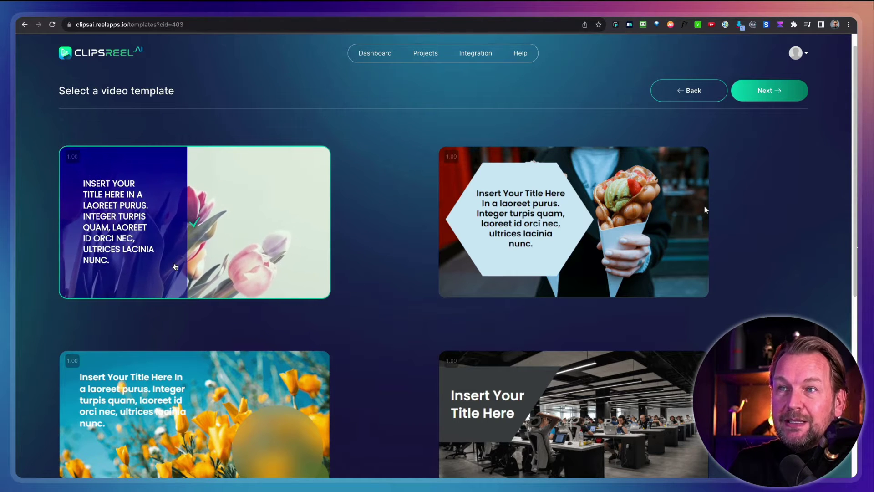
click(578, 227)
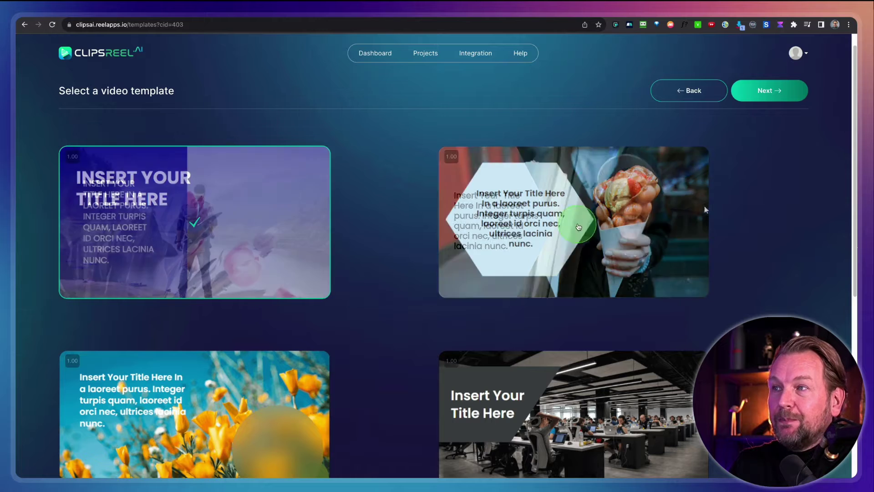
click(769, 93)
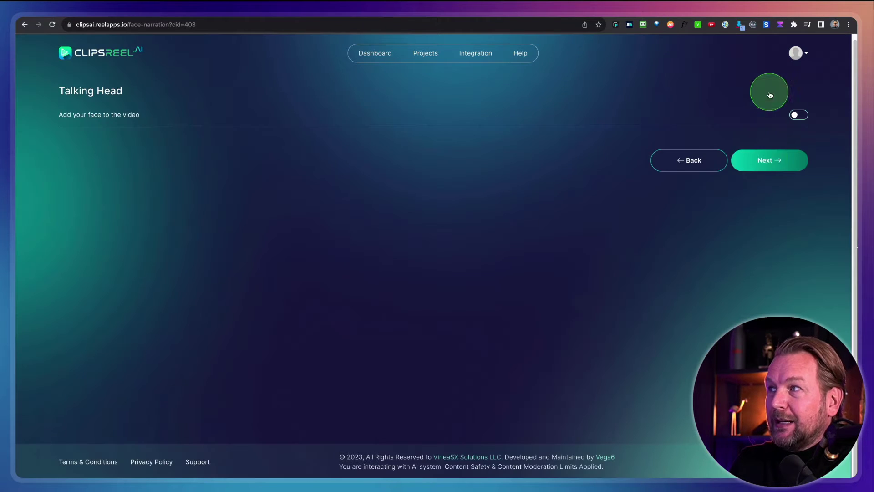
Turn on the talking head option that adds a face to the video.
click(731, 208)
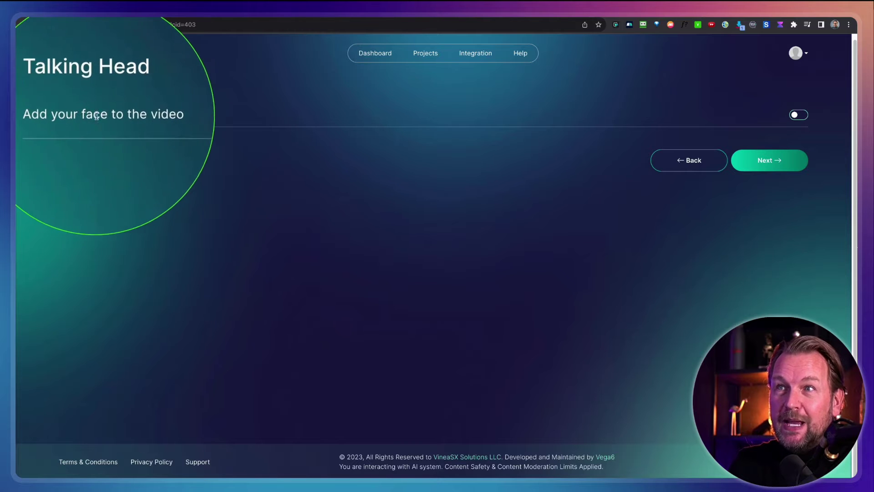
click(640, 124)
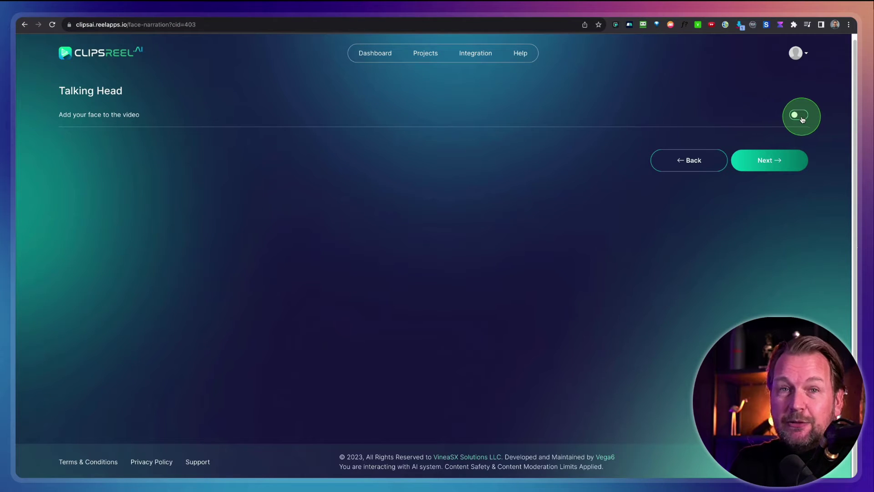
click(802, 119)
Upload the profile portrait from the Photos folder in Downloads as the talking head image.
scroll(546, 209, down, 2)
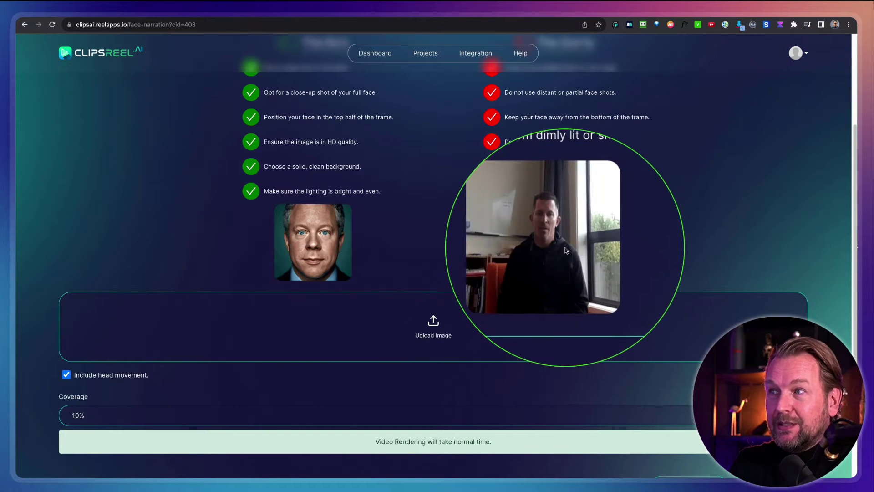
click(418, 215)
click(435, 335)
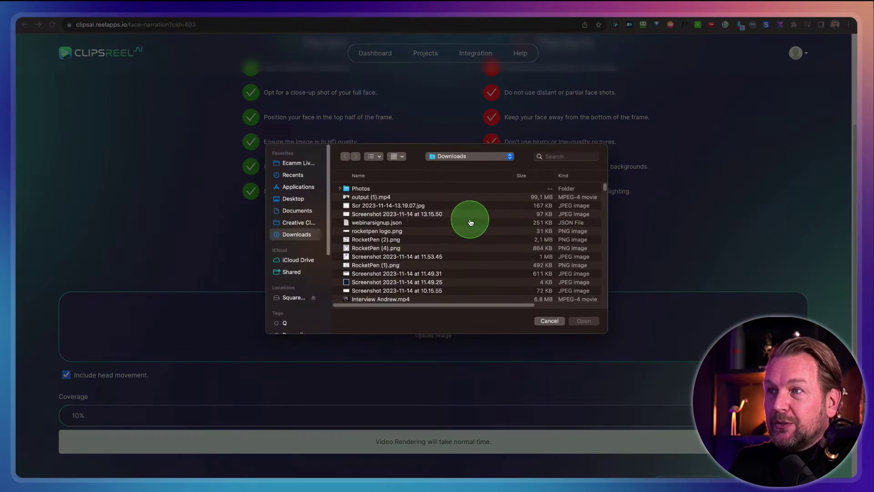
double_click(361, 190)
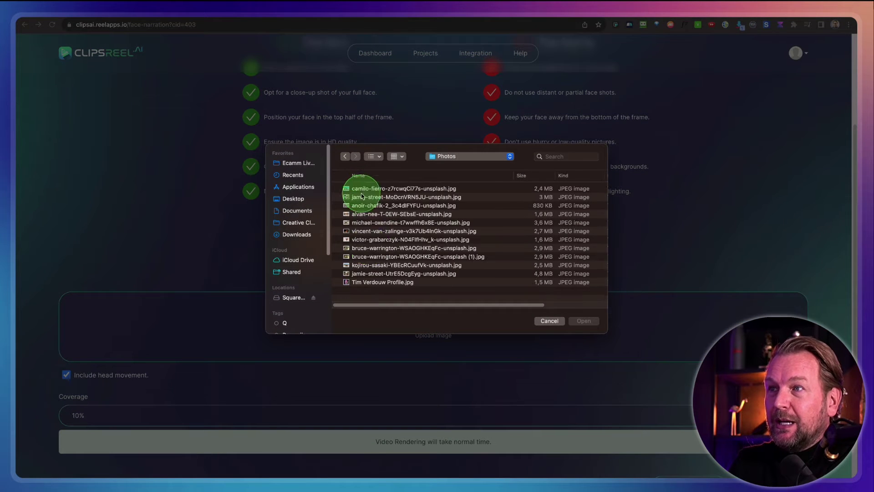
double_click(364, 283)
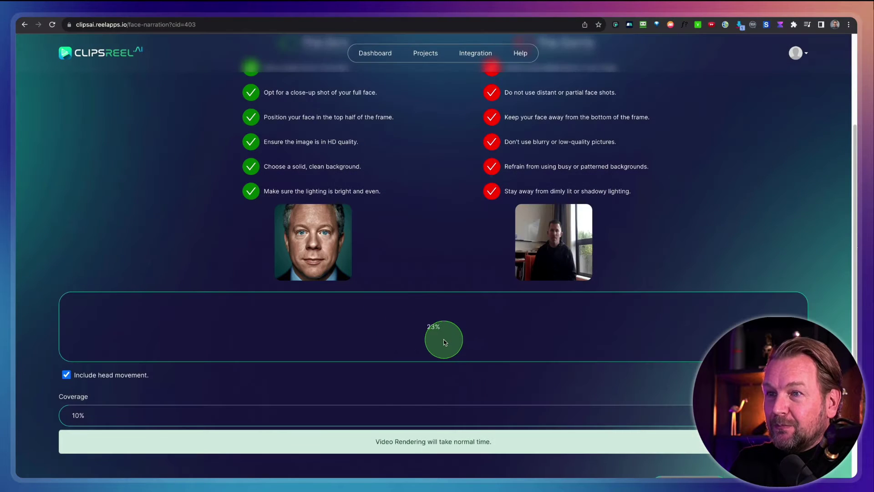
Keep the talking head coverage at 10% with head movement included, and continue to generate the script.
scroll(445, 340, down, 3)
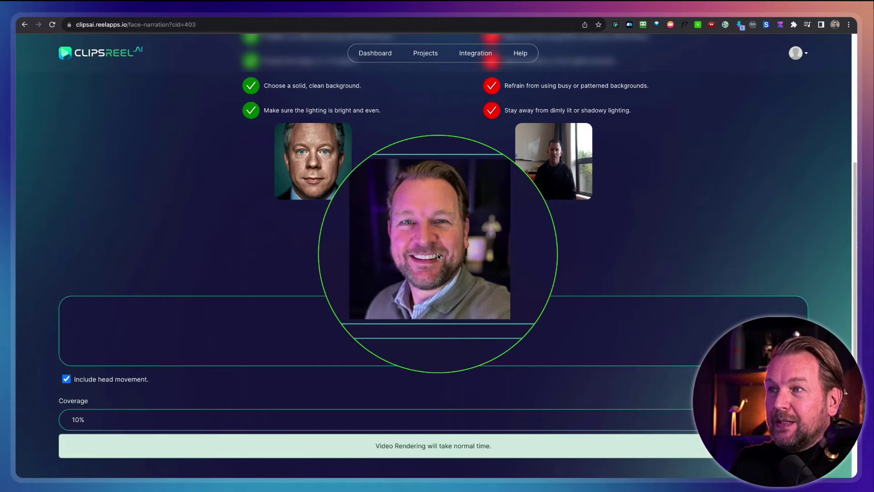
scroll(594, 318, down, 3)
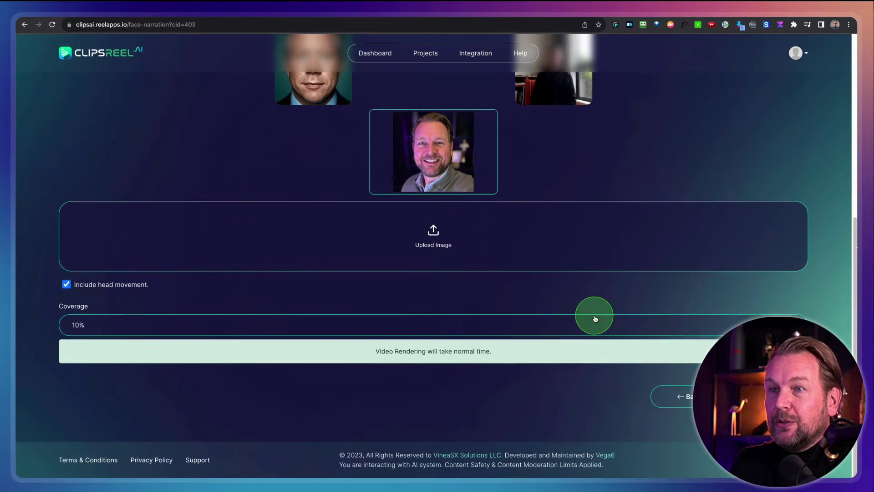
click(84, 328)
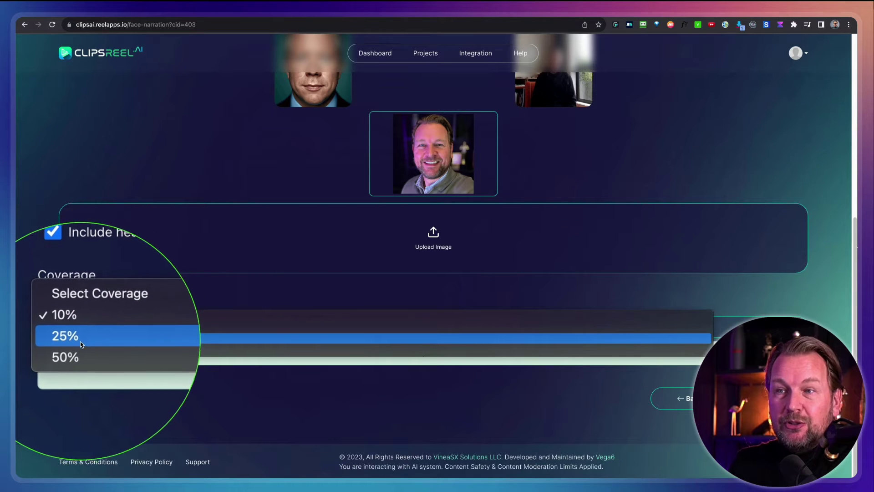
click(65, 295)
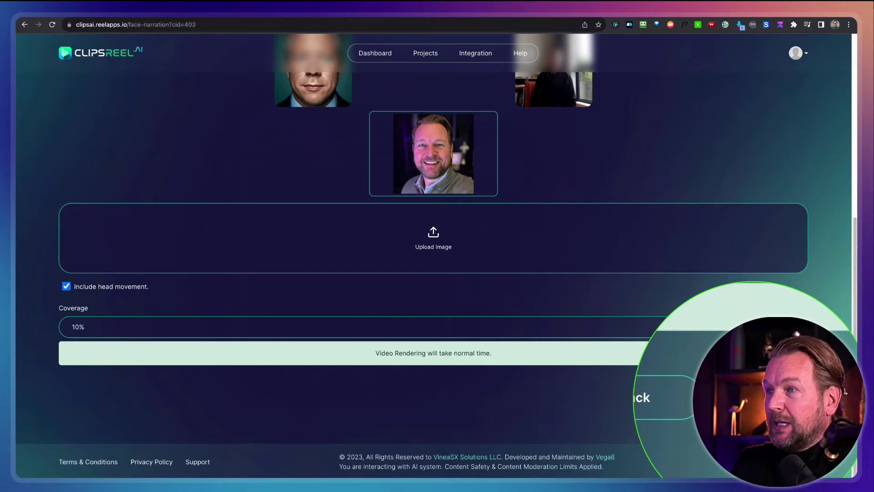
click(678, 398)
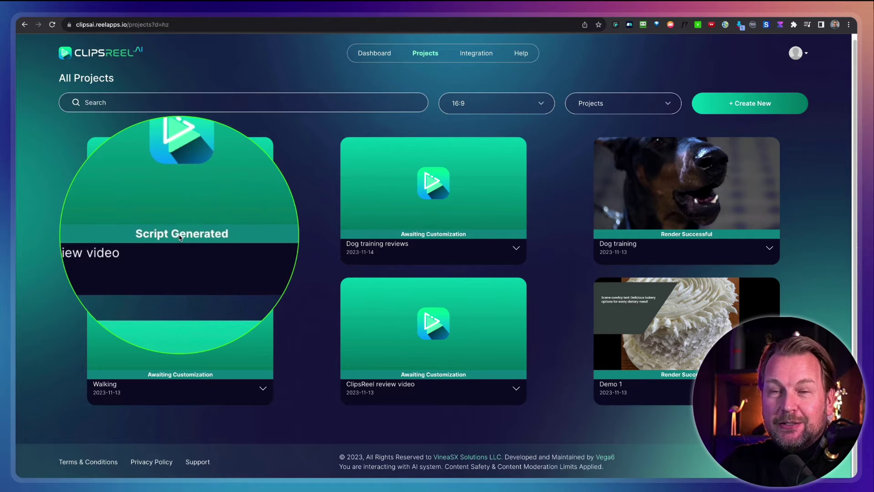
Open the Dogs review video project for editing and delete the [Main Body] label with its empty line from the script.
click(255, 253)
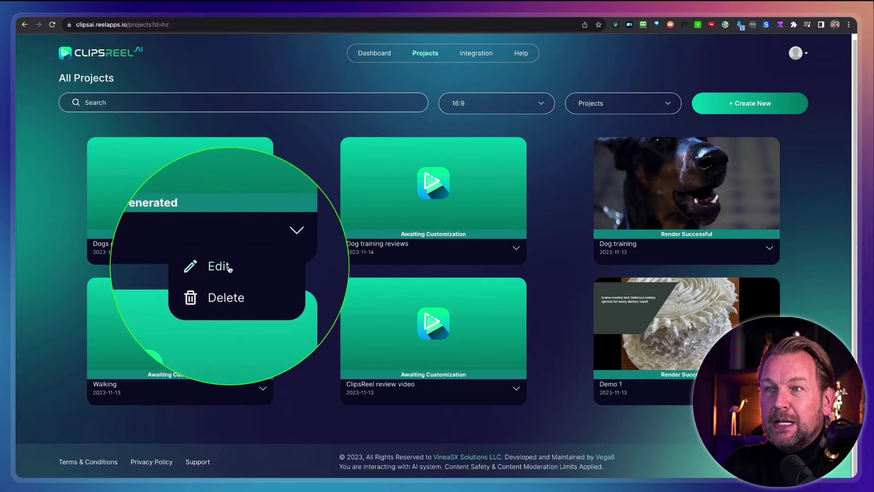
click(226, 267)
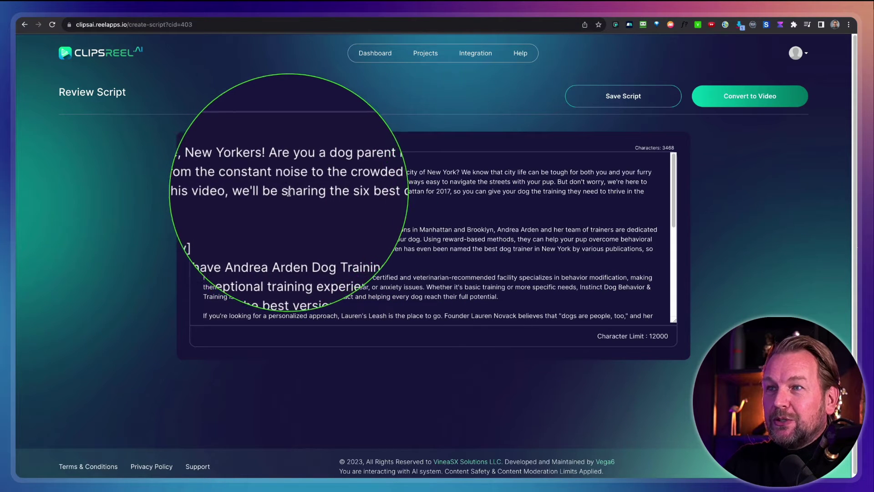
click(277, 203)
scroll(295, 228, down, 2)
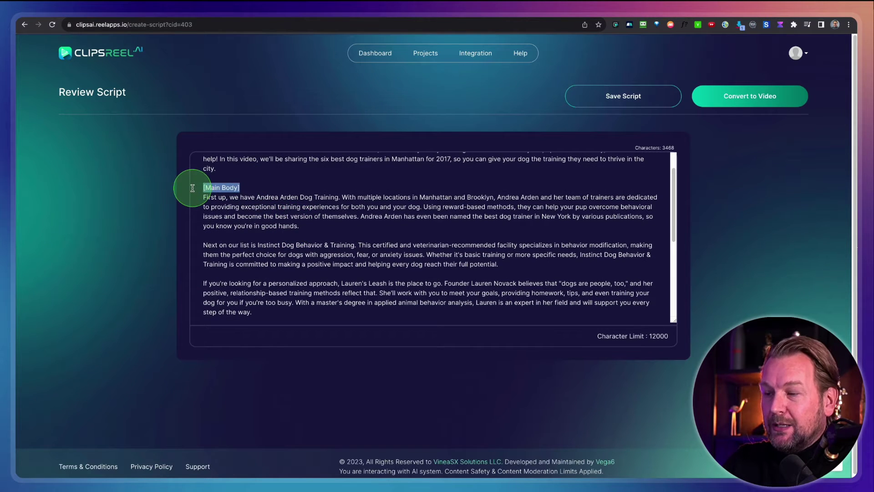
key(BackSpace)
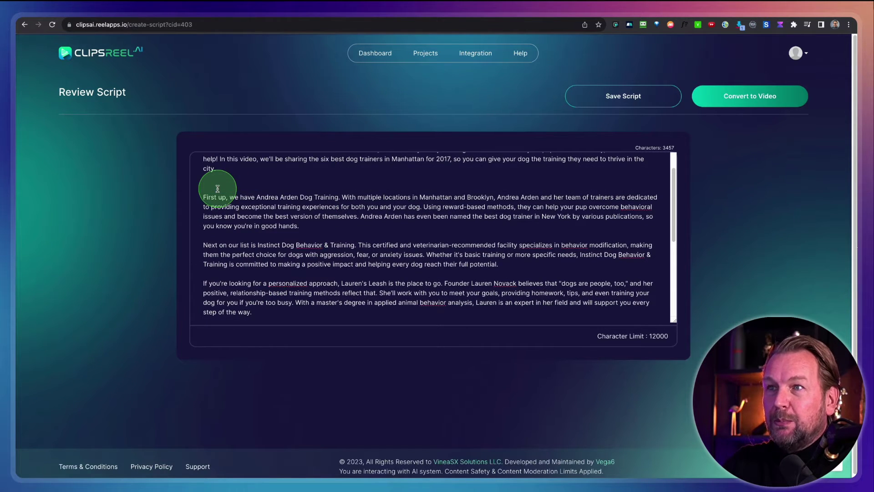
key(BackSpace)
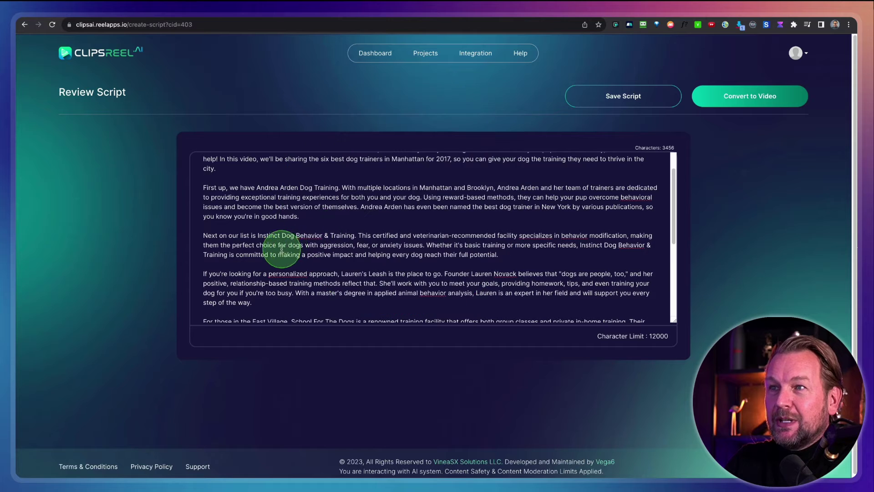
Remove the [Outro] label and the opening section label with its empty line from the script.
scroll(278, 246, down, 3)
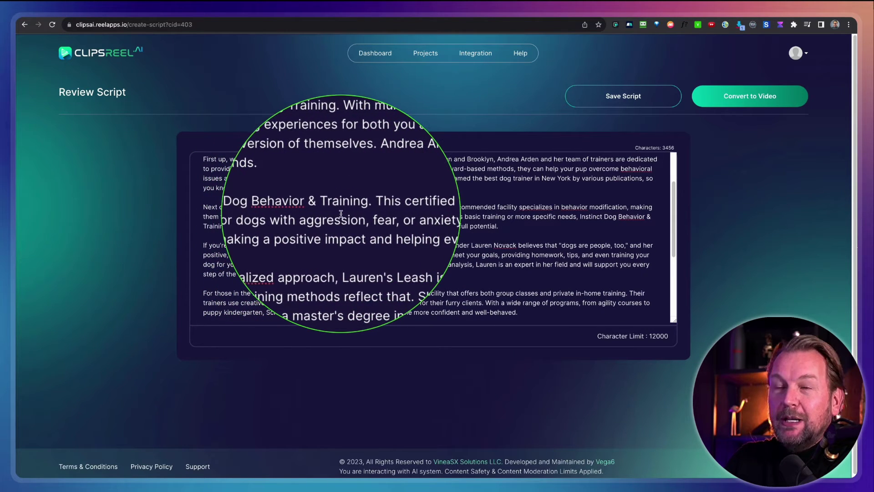
scroll(249, 248, down, 3)
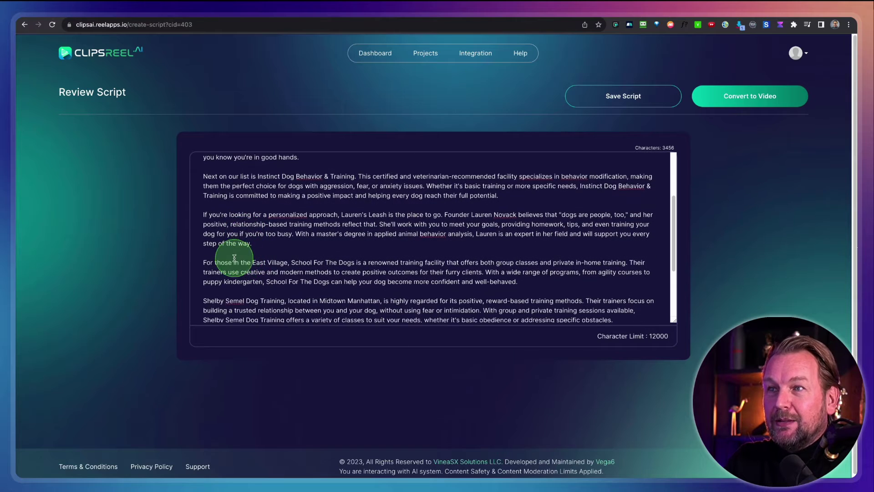
scroll(234, 255, down, 3)
scroll(232, 250, up, 3)
scroll(230, 245, down, 6)
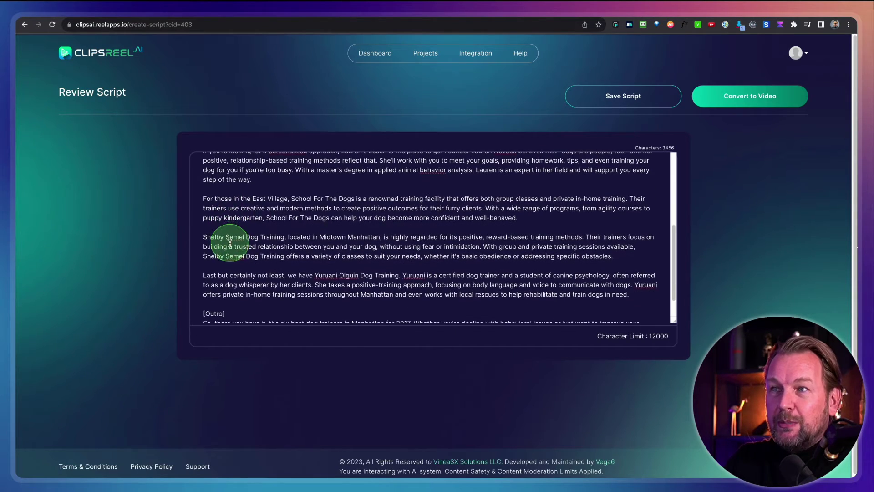
scroll(236, 244, up, 10)
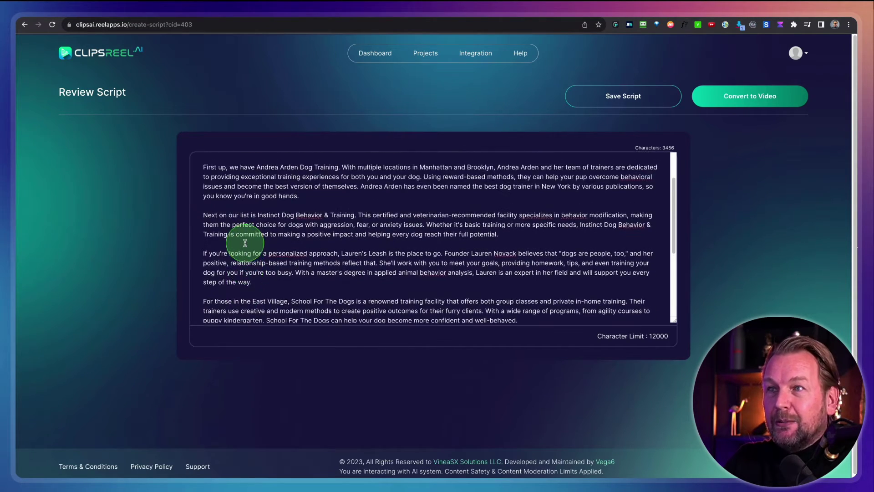
scroll(245, 243, down, 14)
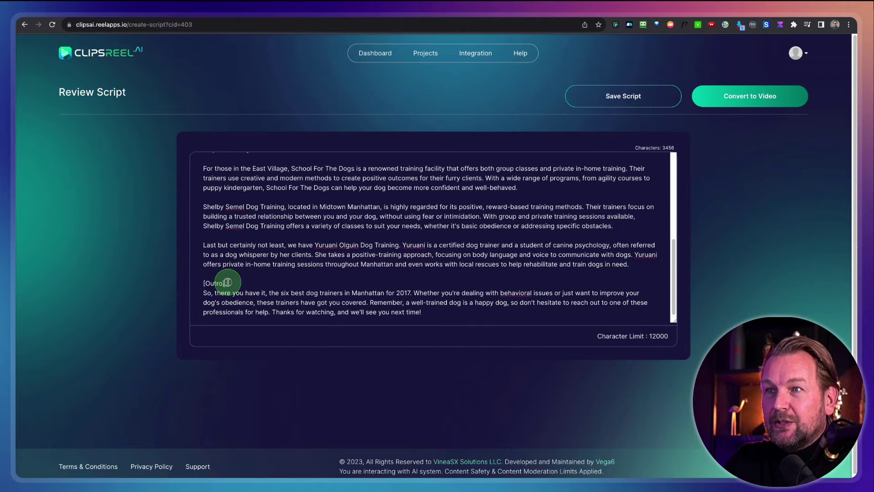
key(BackSpace)
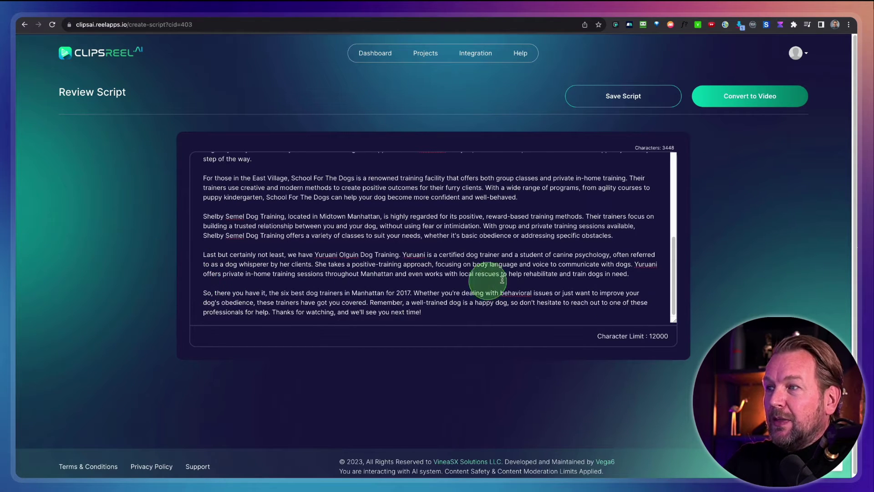
scroll(502, 279, up, 15)
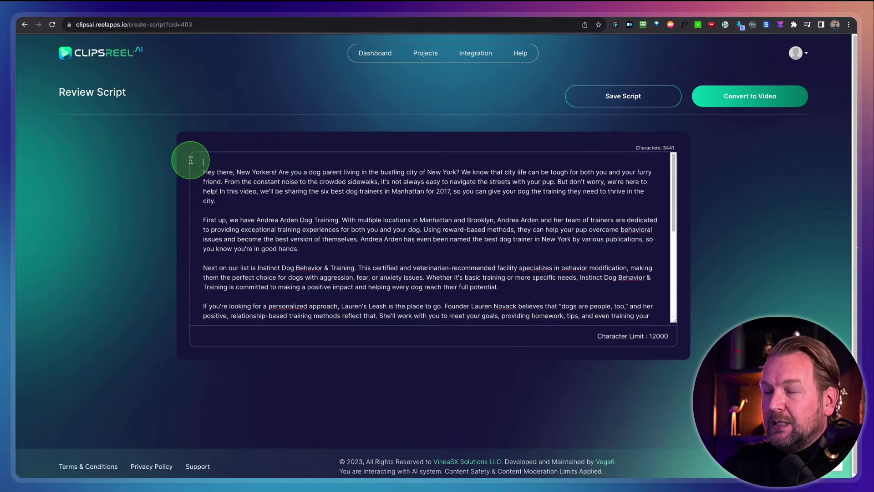
key(Delete)
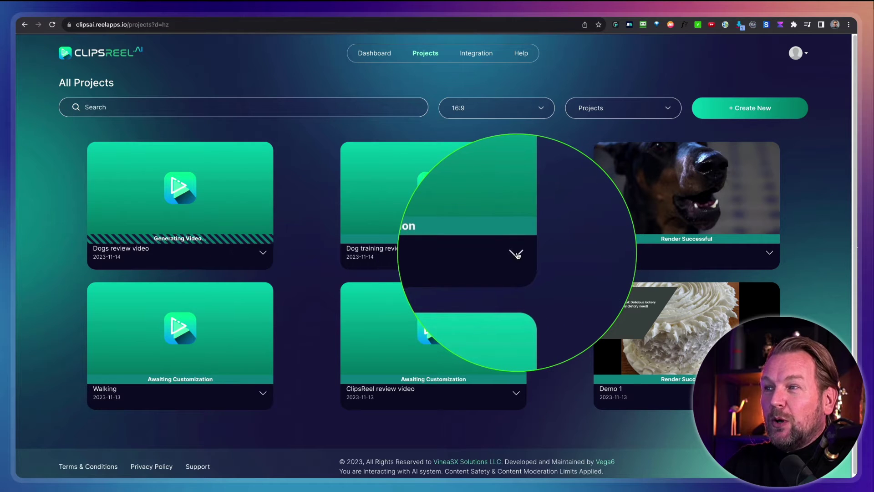
Open the Dog training reviews project, which awaits customization, in the video editor.
click(516, 253)
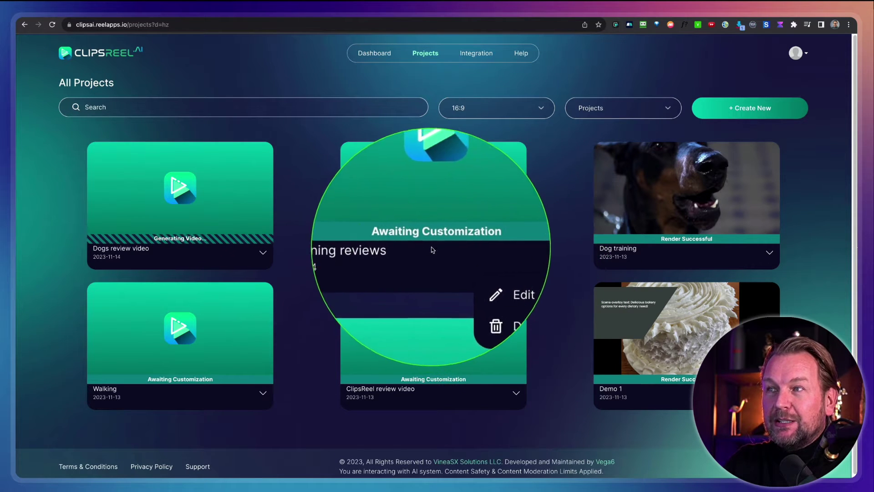
click(460, 269)
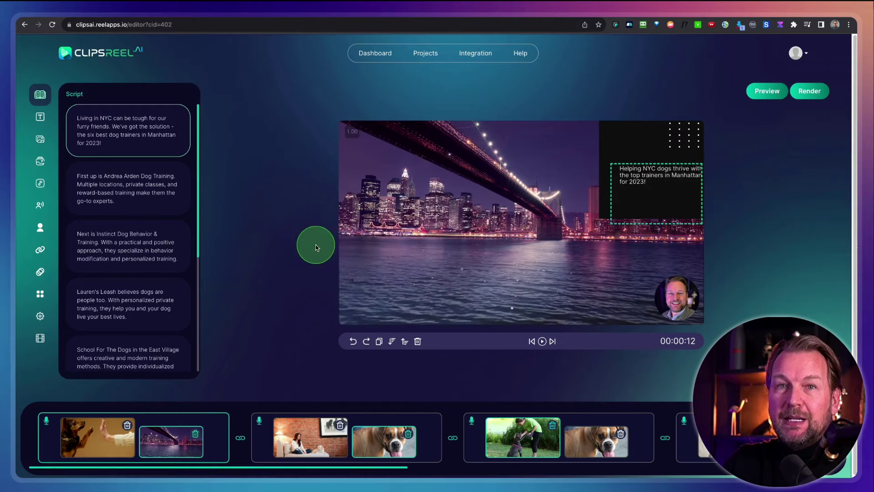
scroll(308, 293, down, 1)
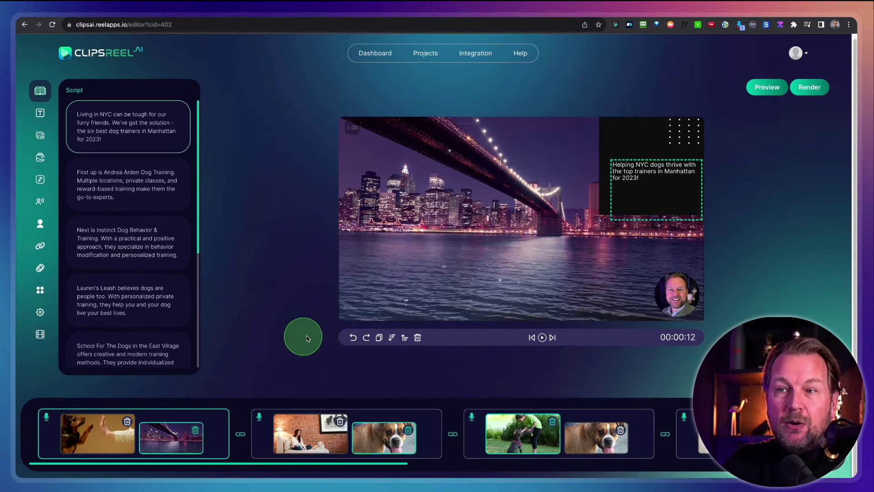
Compare the high-five dog clip with the bridge clip in the first scene and look through the other scenes' media.
click(87, 428)
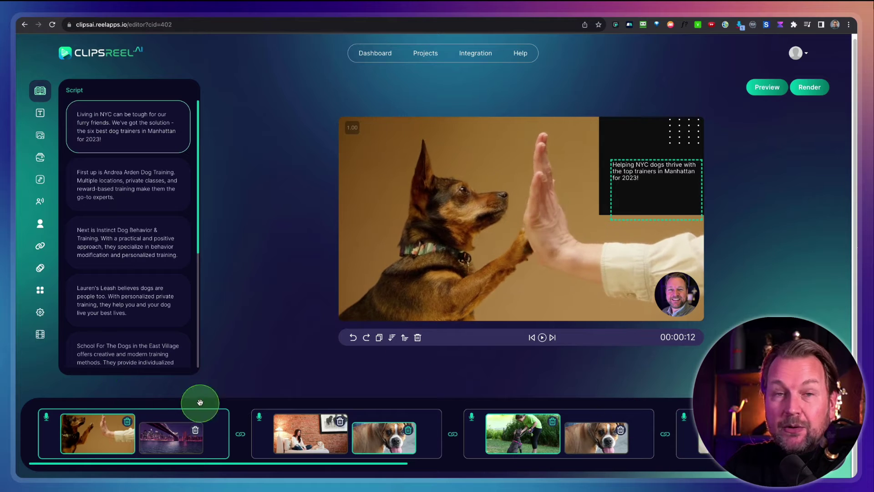
click(148, 437)
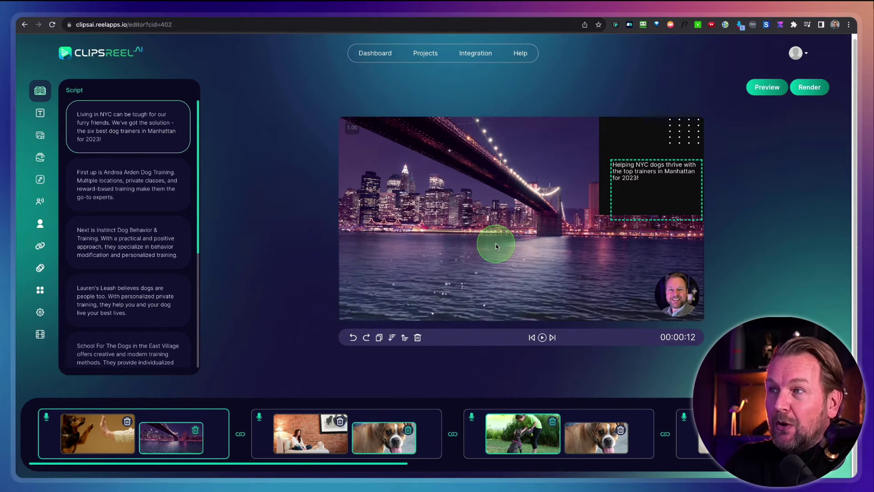
click(98, 433)
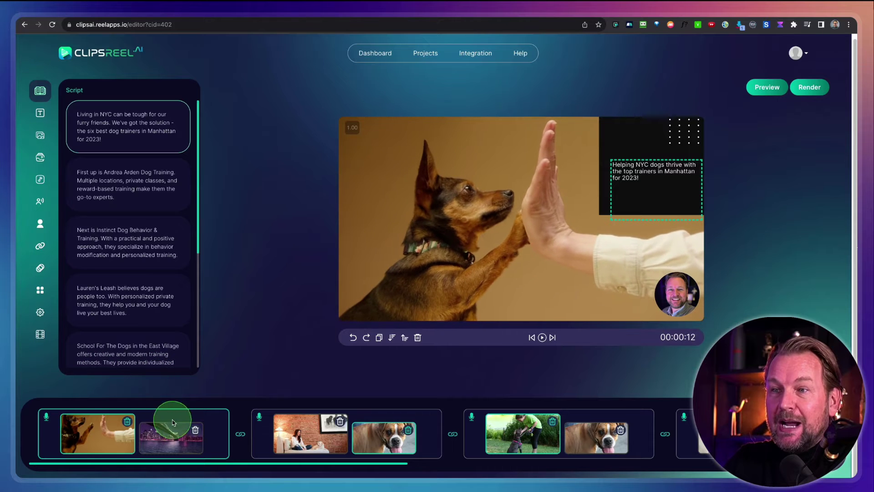
scroll(342, 439, right, 15)
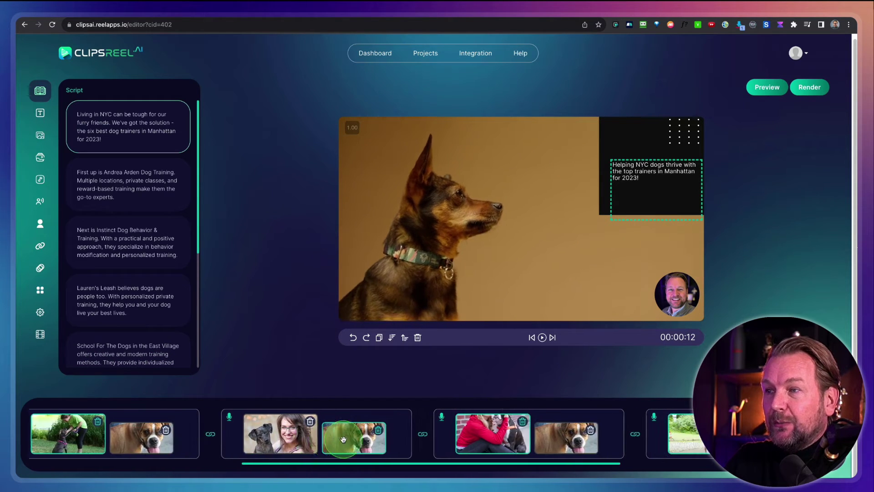
scroll(342, 438, left, 15)
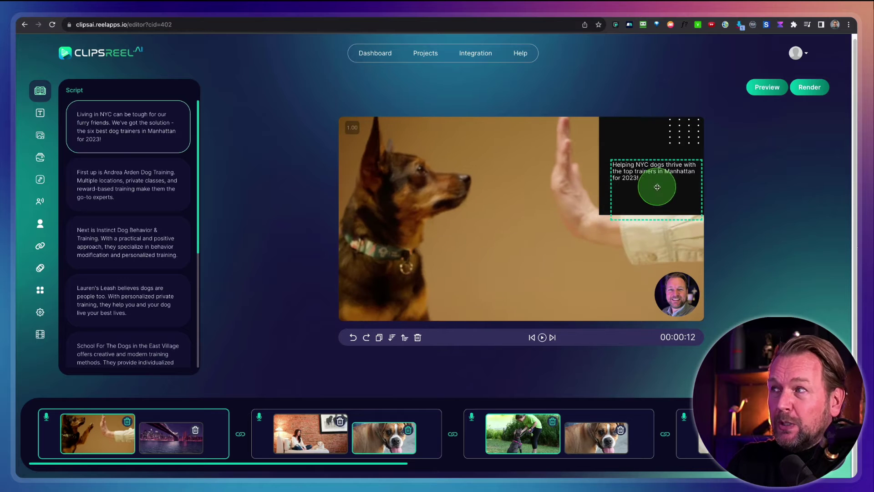
Play the preview of the dog training reviews video with its talking head, and close the preview.
click(762, 91)
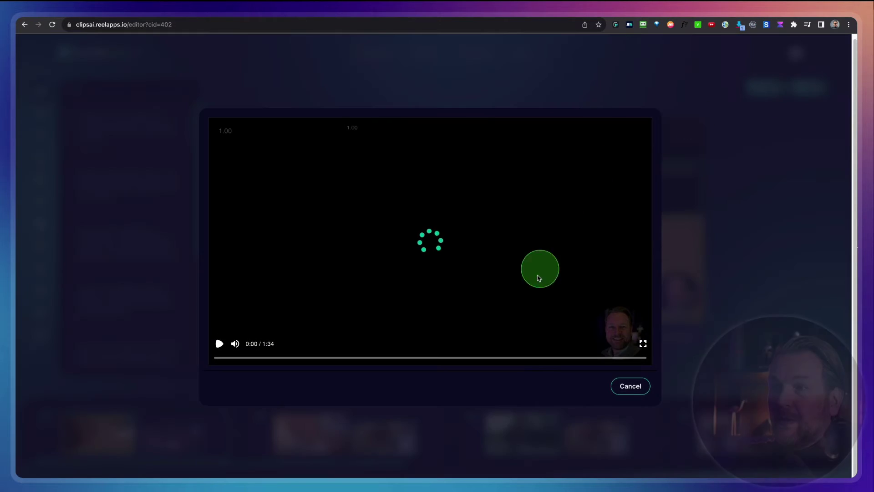
click(220, 344)
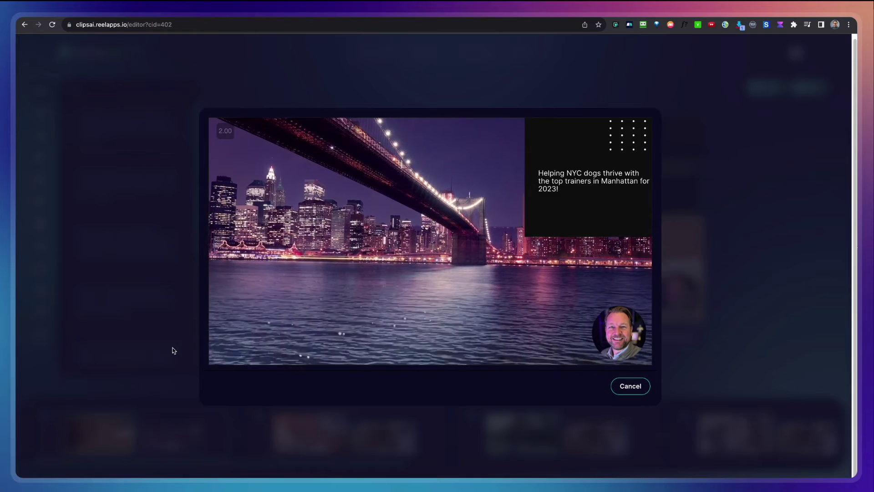
click(173, 350)
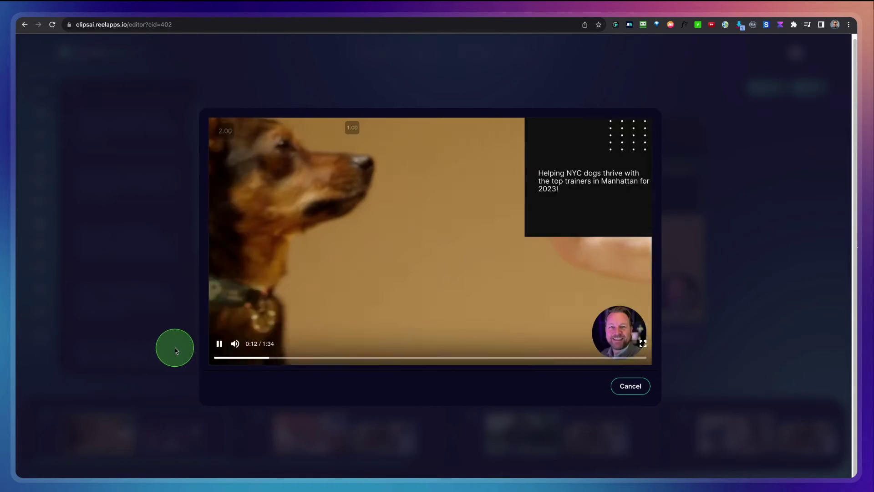
click(634, 387)
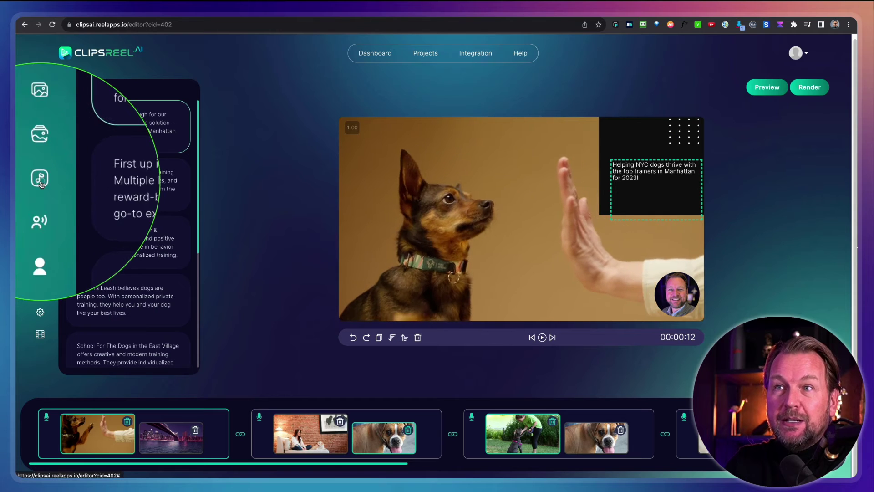
Generate a voiceover for the first slide with the Stephen (Male), Neural voice and use the same language and voice for all slides.
click(40, 178)
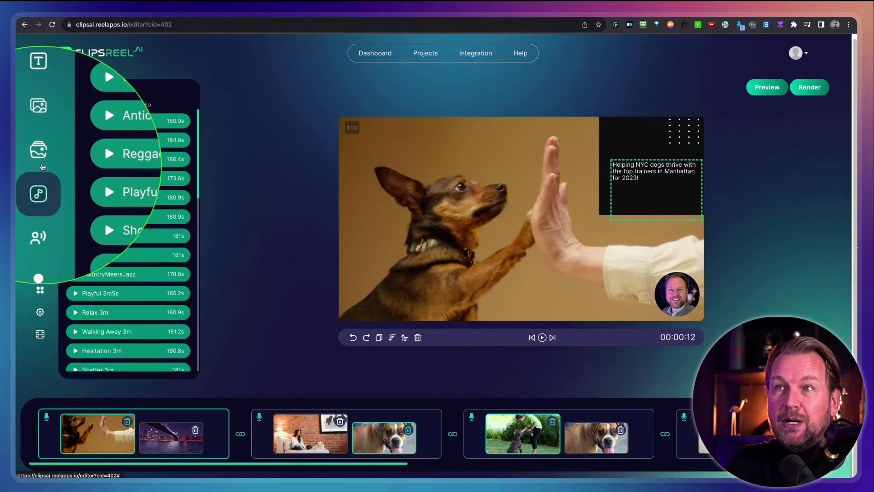
click(41, 202)
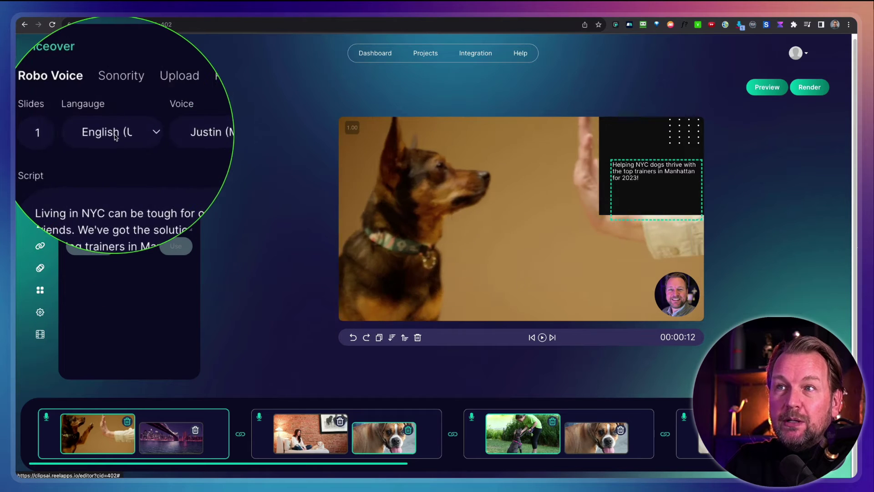
click(167, 133)
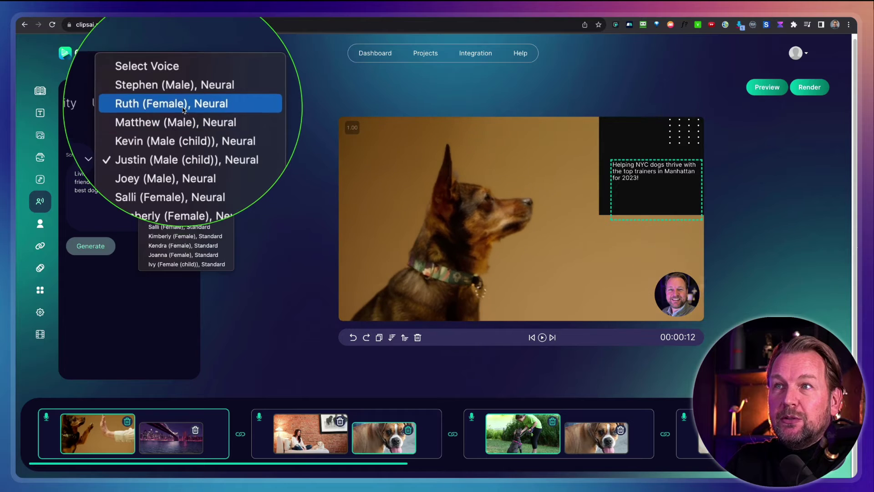
key(Escape)
click(87, 181)
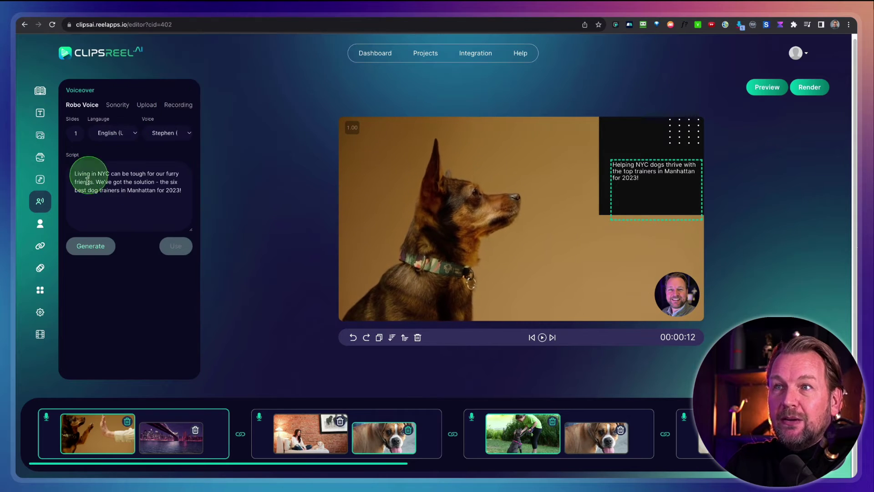
click(89, 246)
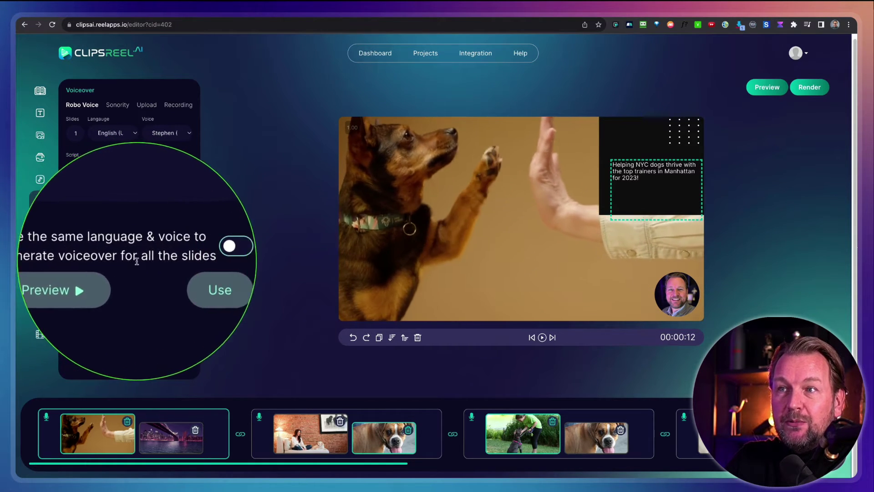
click(187, 257)
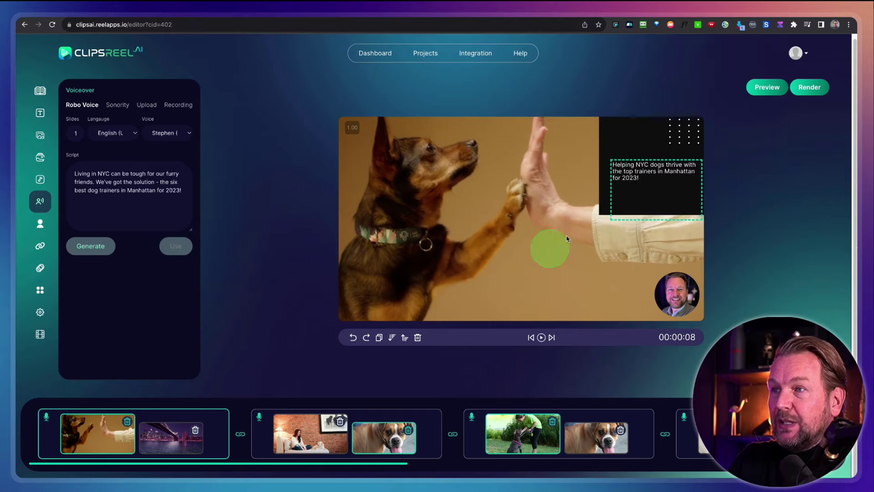
Play the first scene to check its new voiceover against the dog and bridge clips.
click(542, 338)
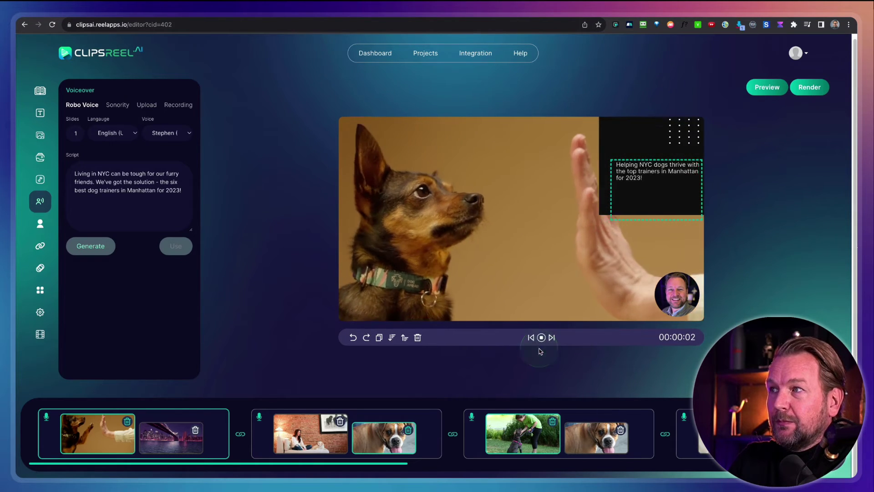
click(516, 386)
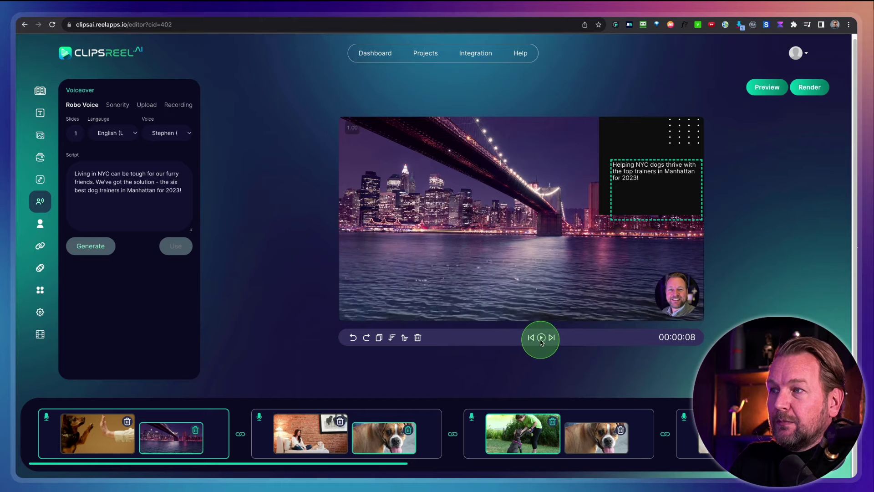
Replace the picture of the woman on the sofa in the second scene with the white dog clip from a background video search for "dog".
click(283, 429)
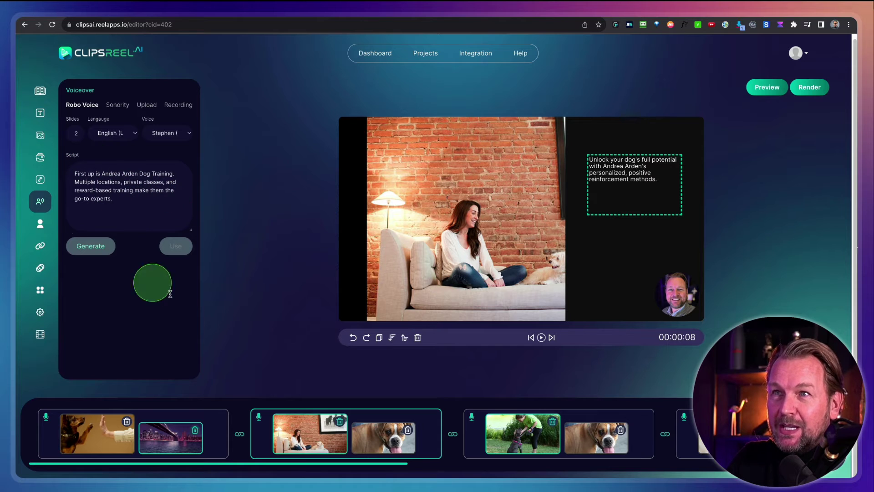
click(450, 236)
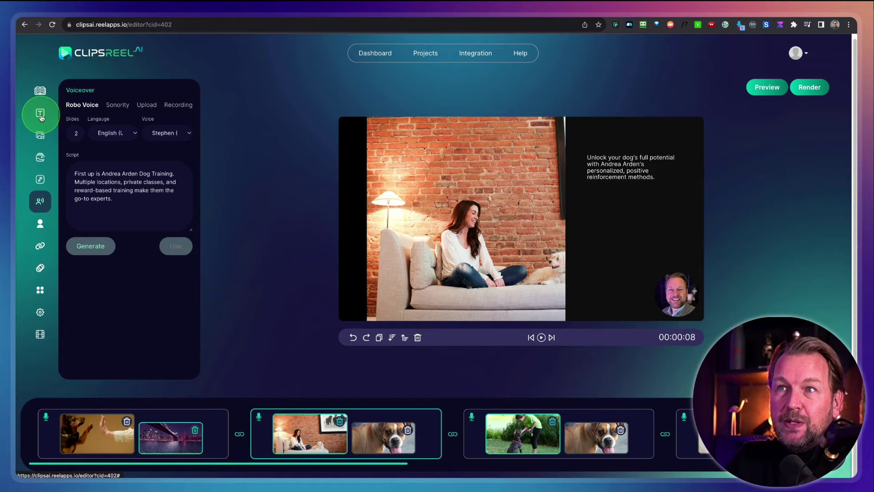
click(40, 136)
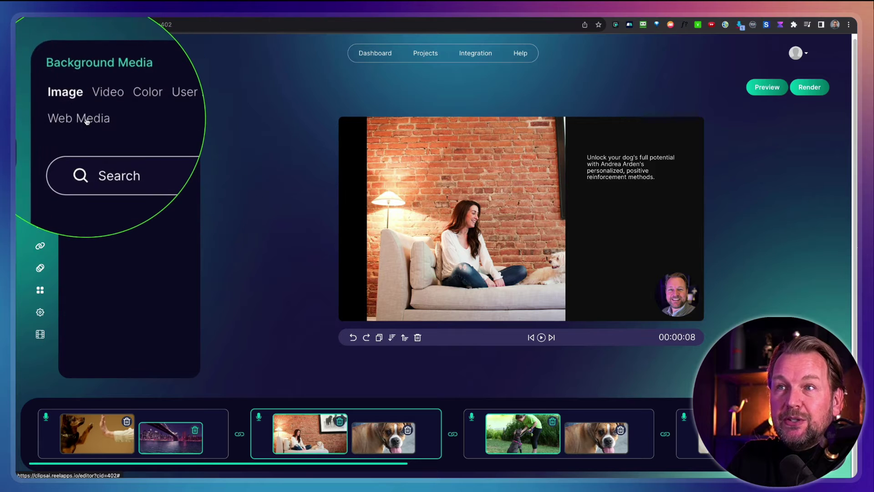
click(101, 106)
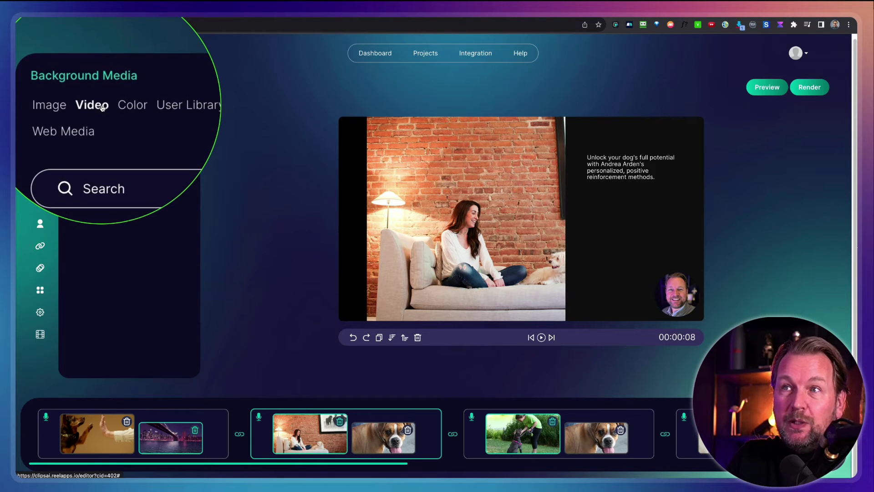
click(113, 144)
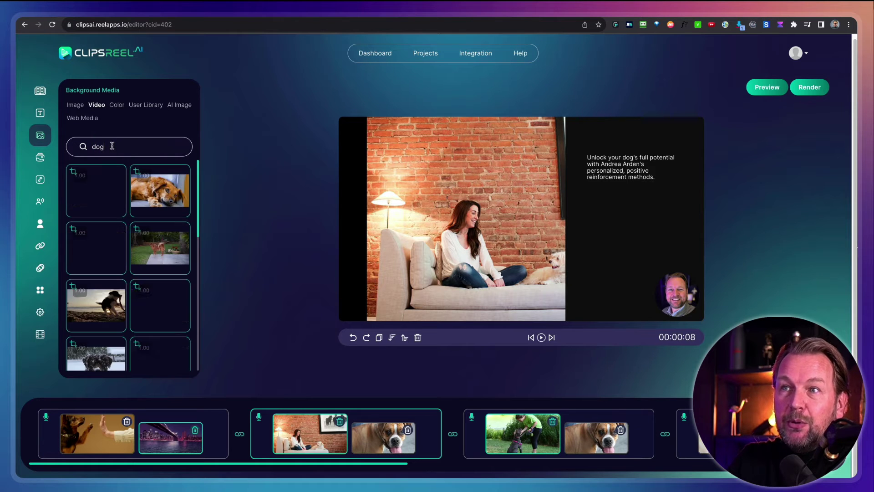
click(121, 244)
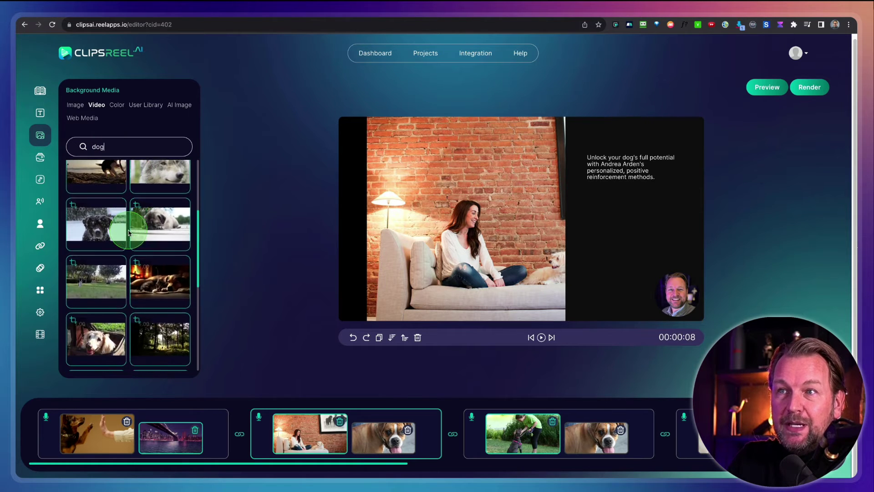
click(171, 237)
click(151, 197)
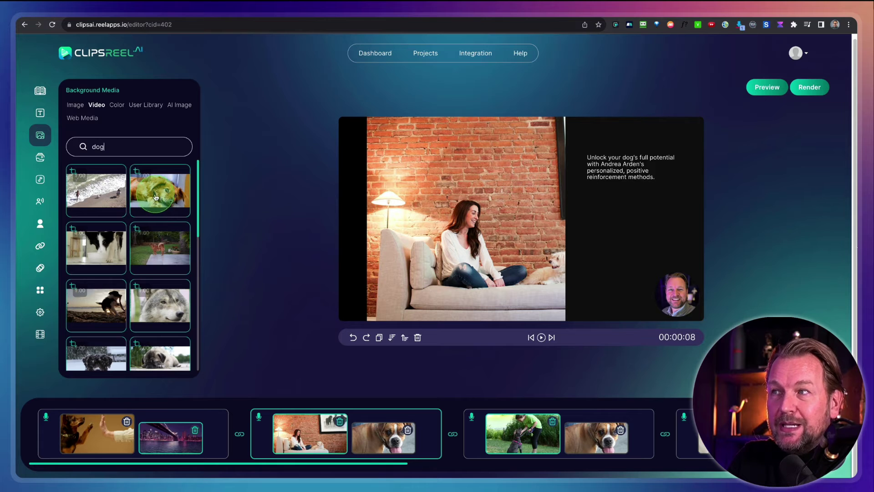
scroll(134, 216, down, 3)
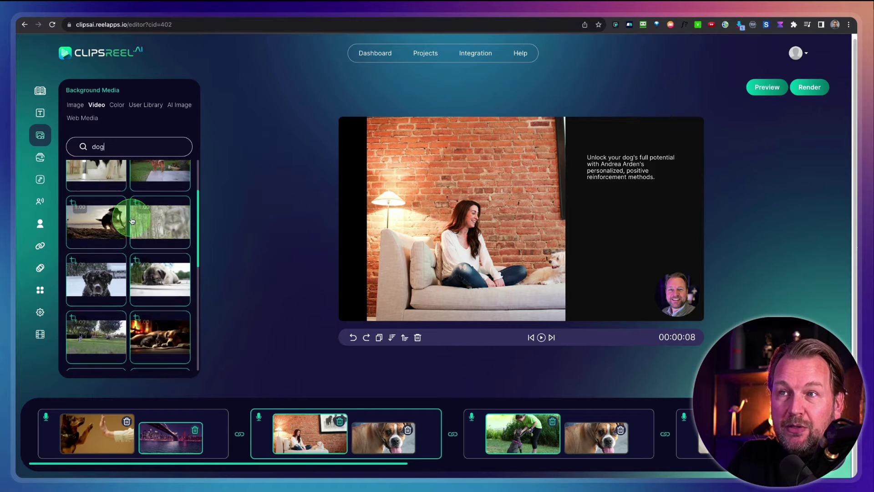
scroll(130, 223, down, 2)
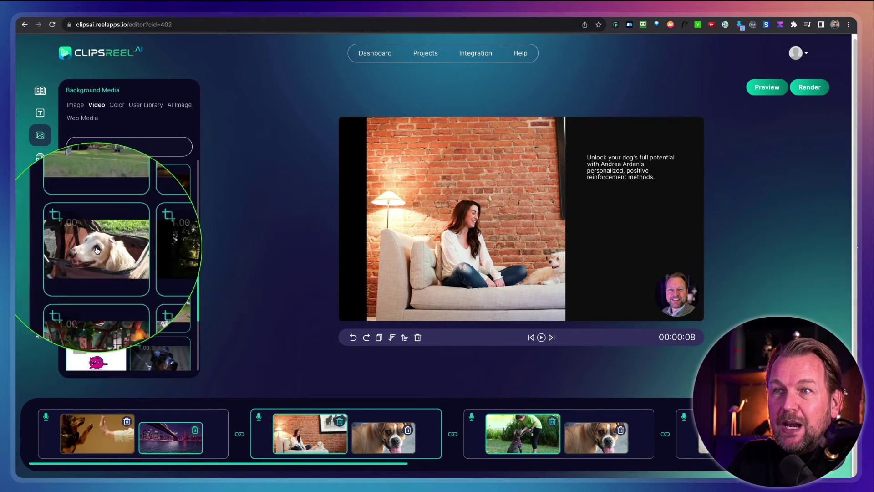
click(94, 251)
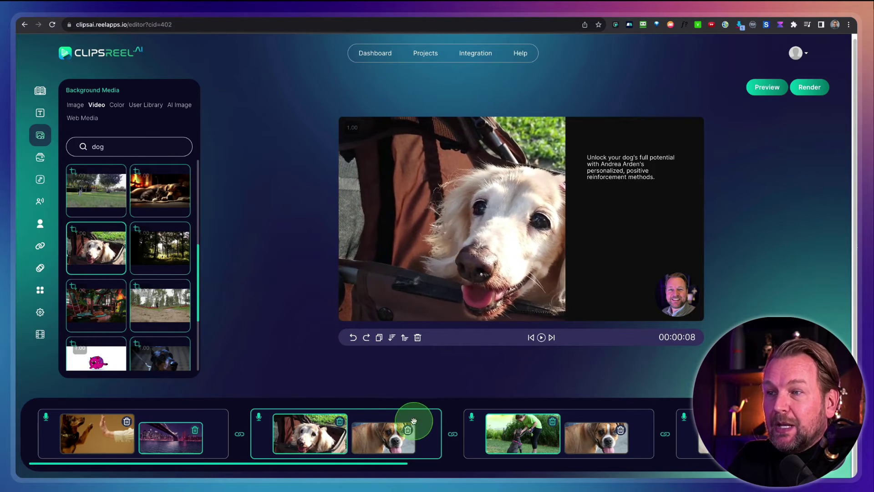
Replace the second scene's other clip, the boxer dog, with the video of a dog among yellow flowers.
click(384, 436)
click(163, 196)
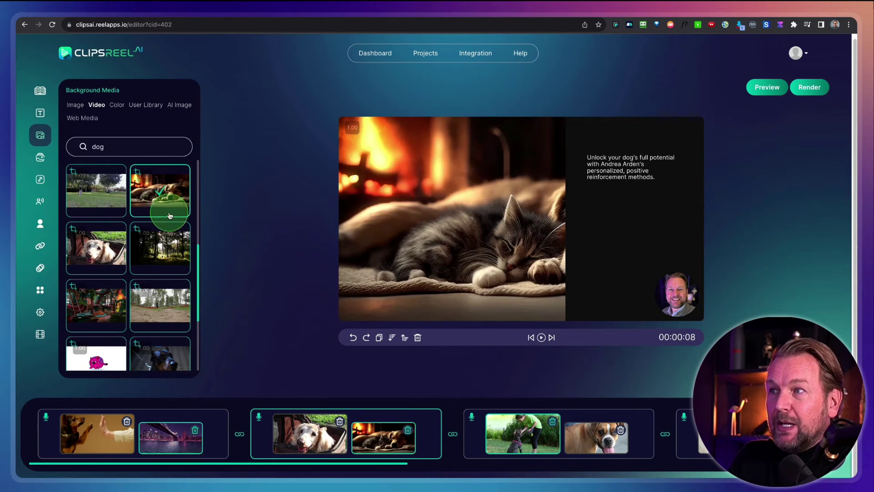
scroll(149, 308, down, 2)
scroll(150, 309, down, 2)
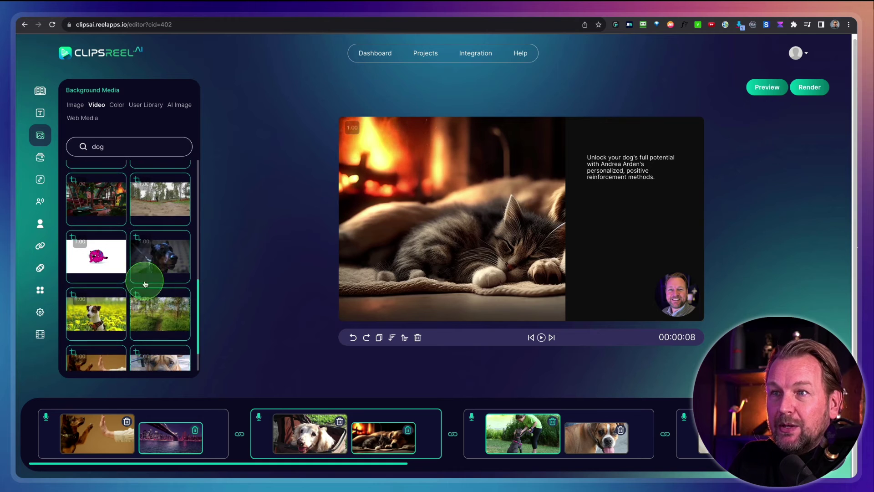
click(95, 304)
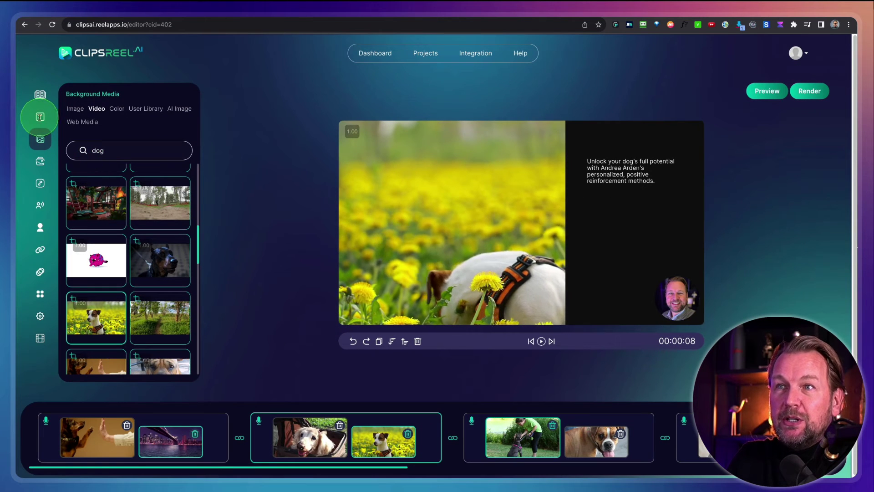
Add a text layer reading "Type anything you like" over the upper part of the flower field clip.
click(40, 118)
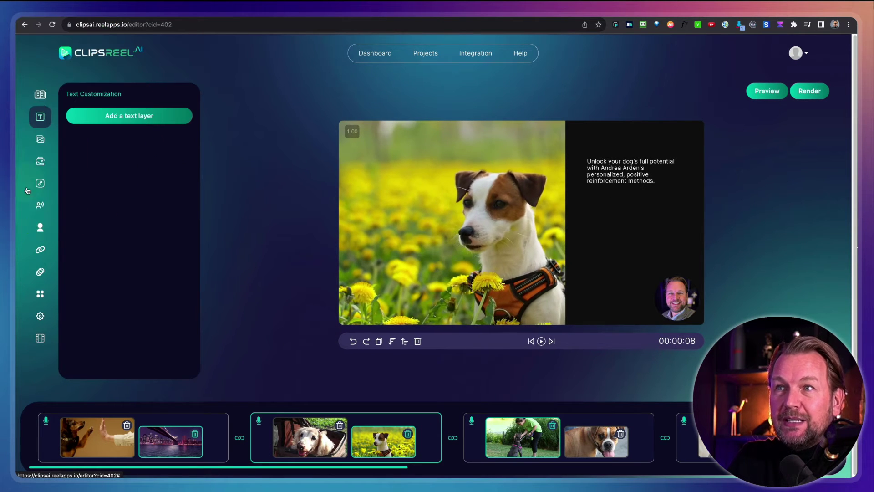
click(130, 125)
click(136, 161)
click(474, 233)
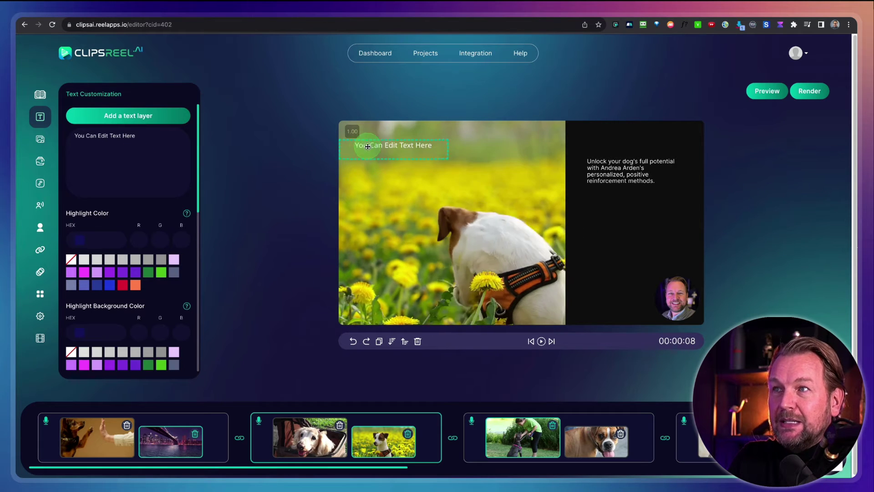
drag(154, 134, 61, 137)
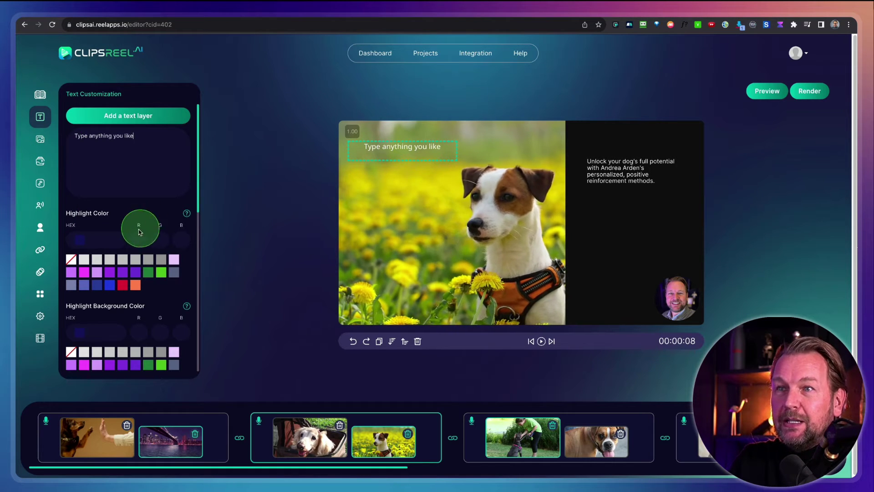
Format the new text layer with white text on a dark blue #30409bff background and shift it slightly within the scene.
scroll(117, 232, down, 3)
scroll(117, 233, down, 7)
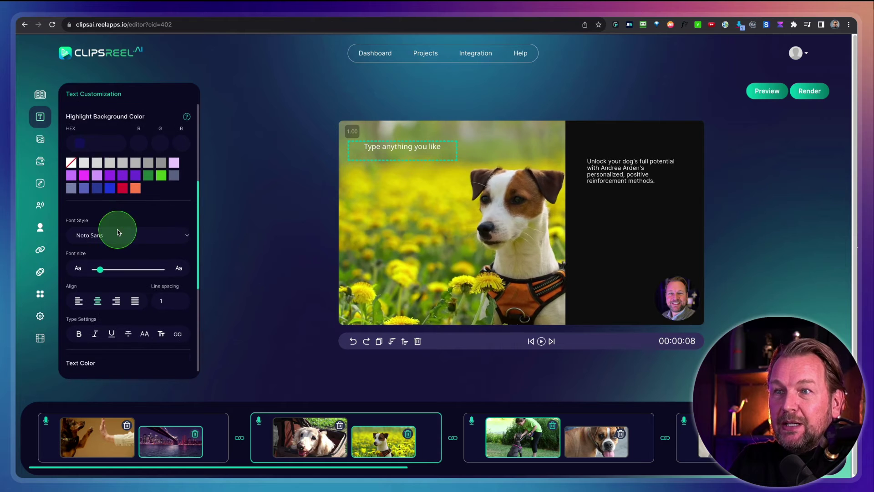
scroll(117, 232, down, 1)
click(113, 275)
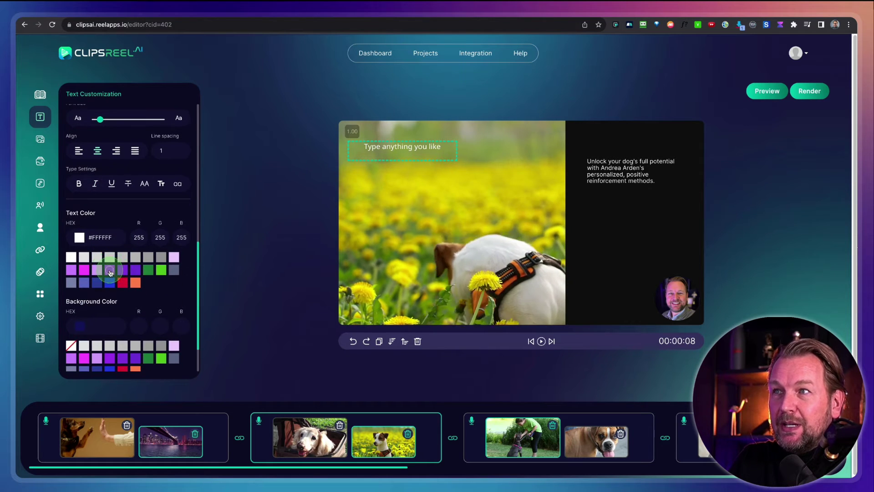
scroll(120, 285, down, 2)
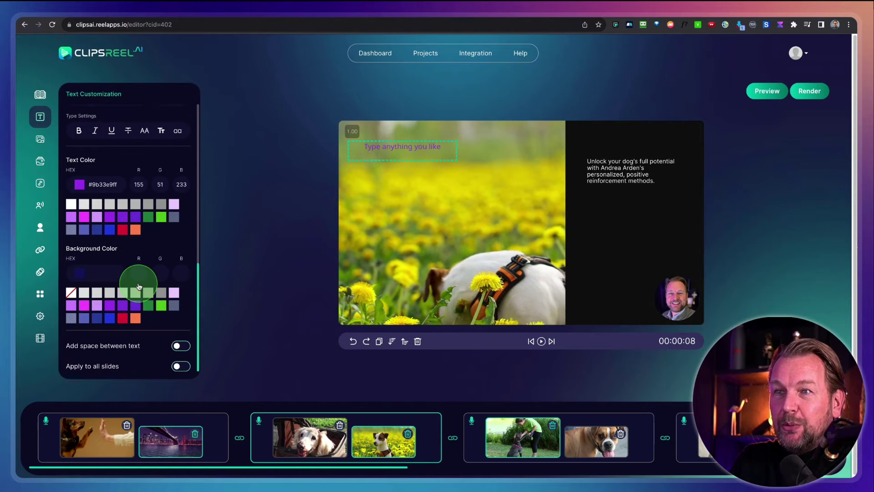
click(97, 318)
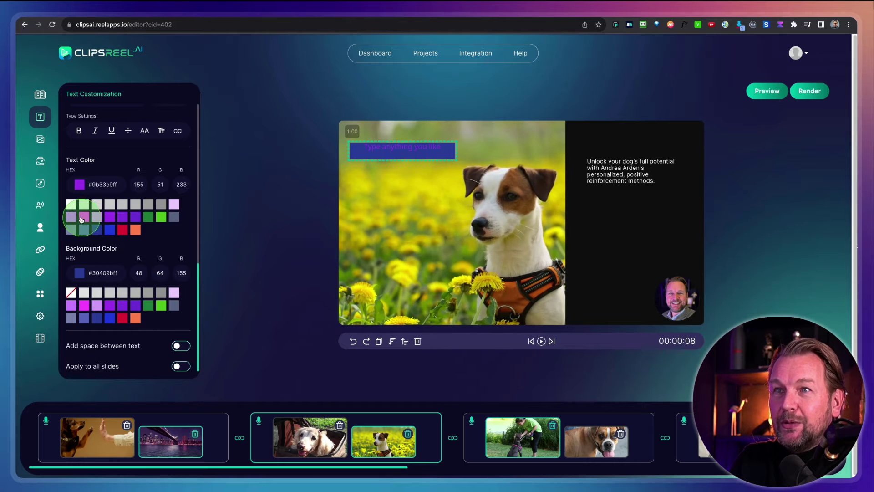
click(71, 204)
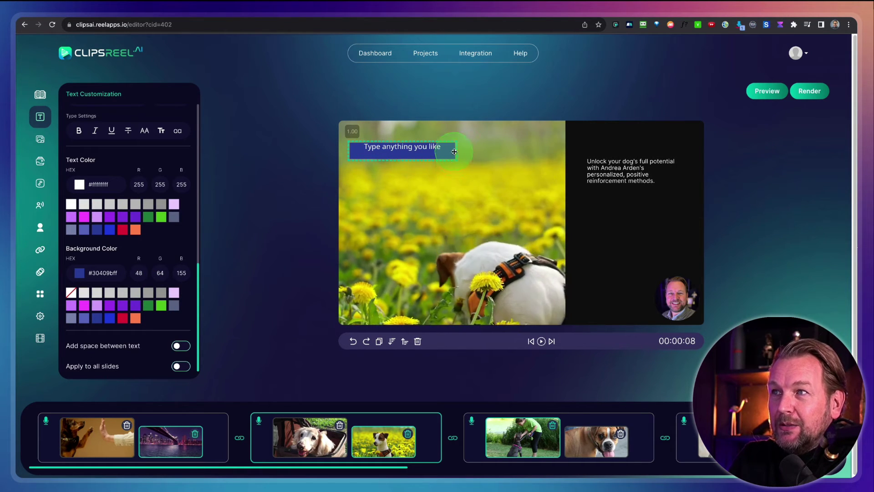
mouse_move(454, 151)
mouse_down()
mouse_move(456, 180)
mouse_move(444, 149)
mouse_up()
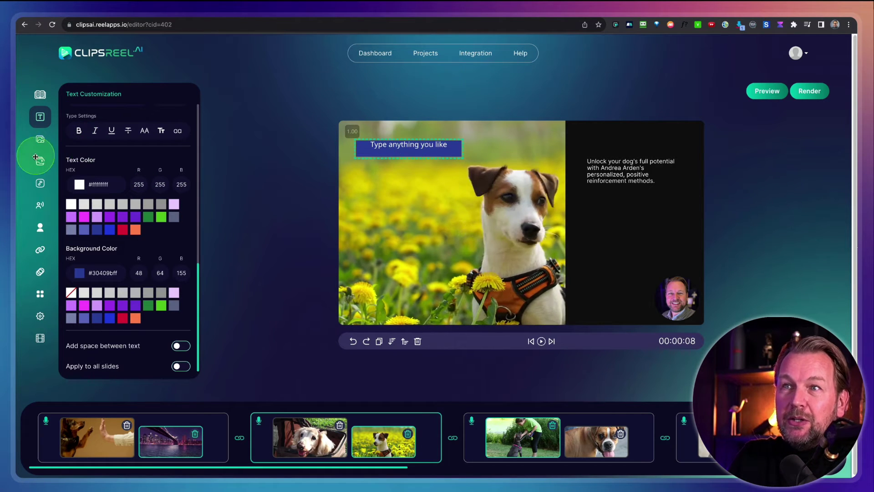
Search the layer videos for "dog" and place the clip of the brown dog lying down on the black area below the caption.
click(41, 140)
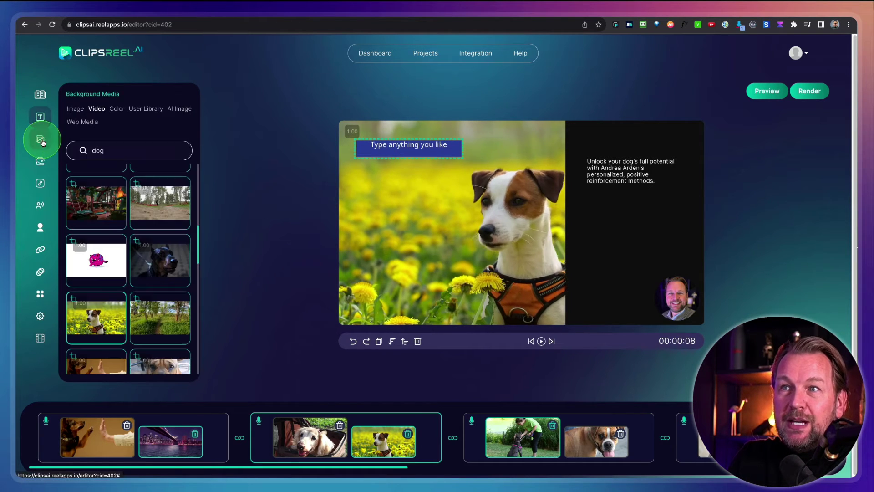
click(40, 162)
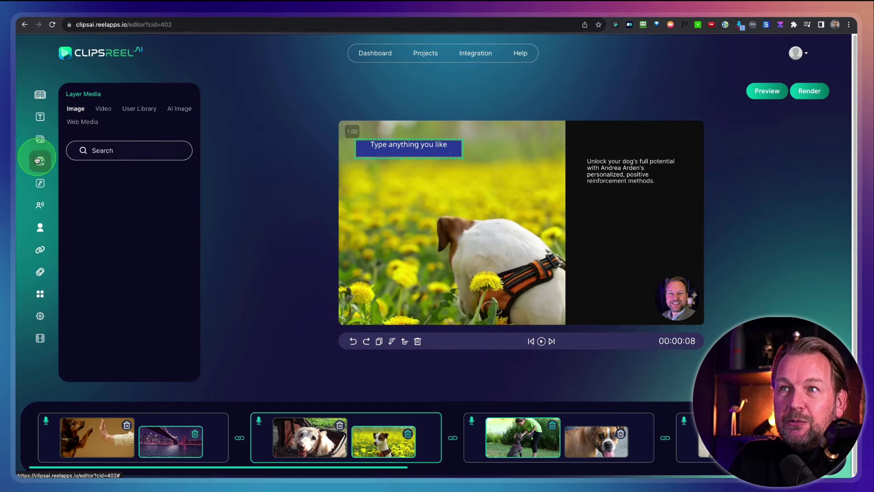
click(105, 109)
click(102, 152)
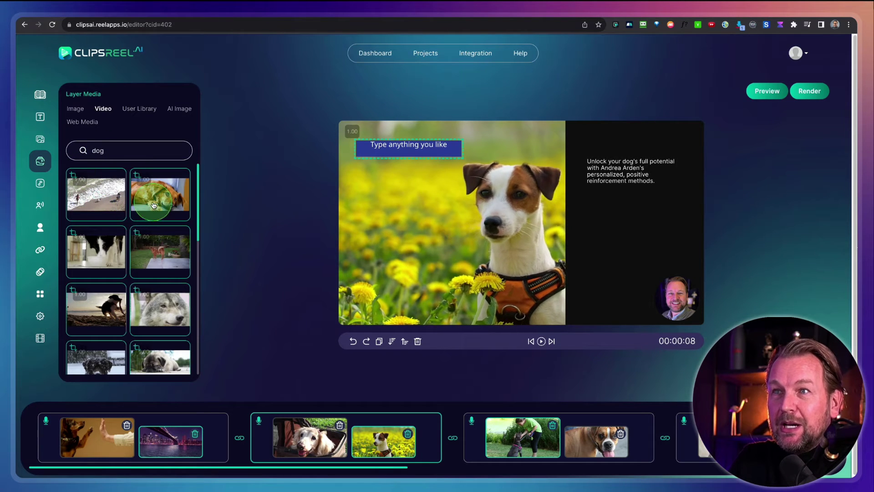
click(155, 203)
drag(489, 189, 640, 235)
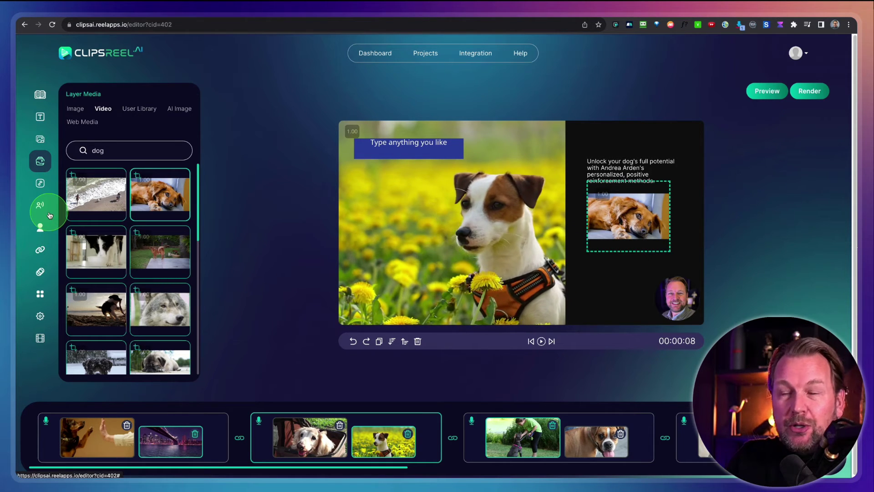
Generate an AI image for the layer from the description "Dog playing in the grass".
click(173, 111)
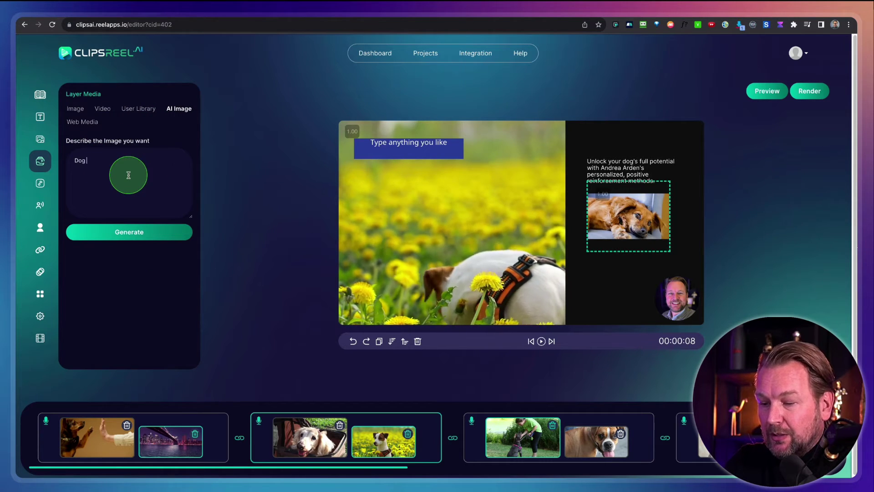
text(Dog playing in)
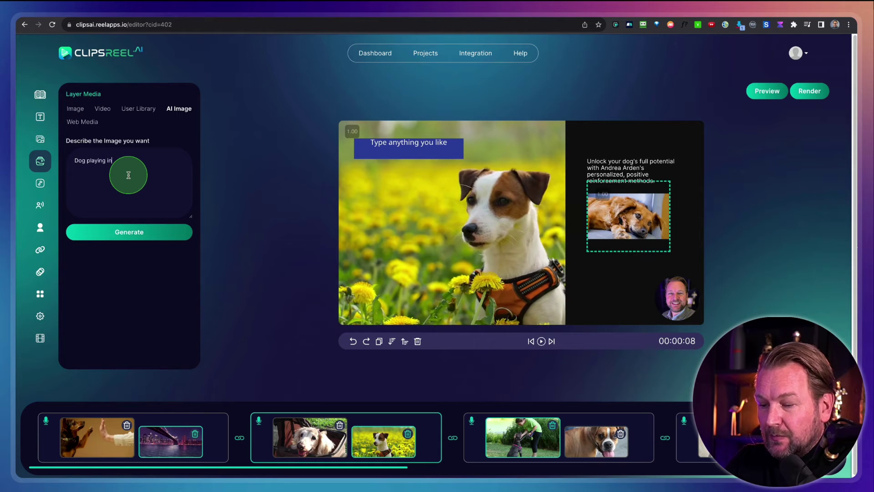
text( the grass)
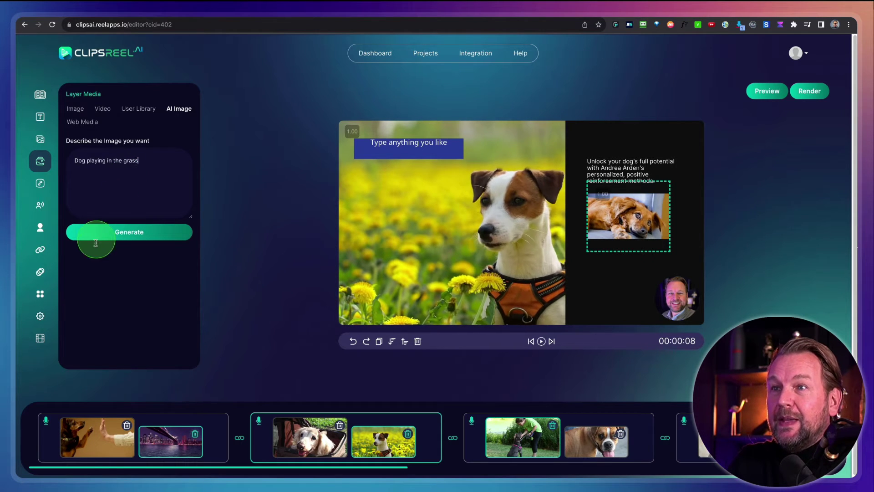
click(117, 231)
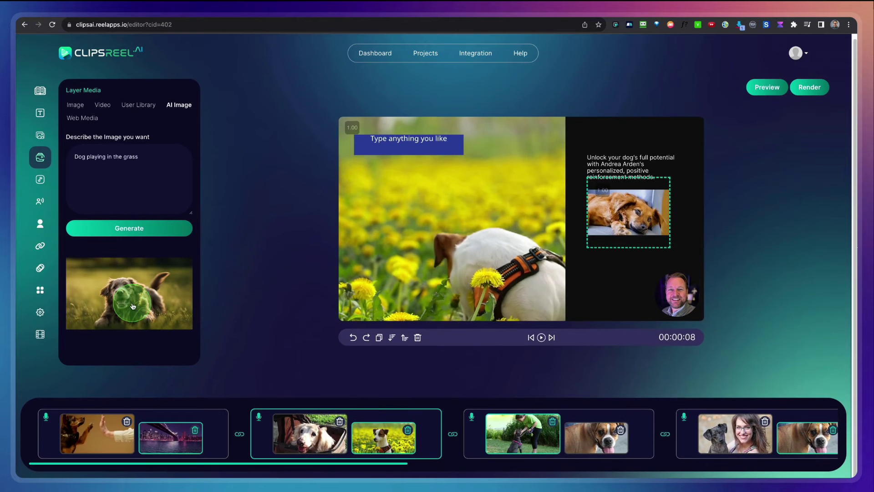
Replace the lying dog clip with the generated image, then move and enlarge it beneath the blue text layer over the flower clip.
click(128, 306)
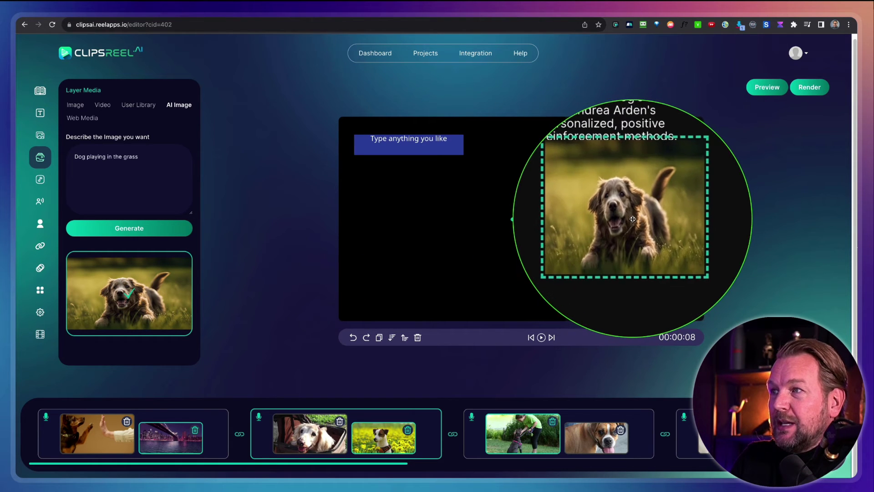
drag(633, 219, 456, 253)
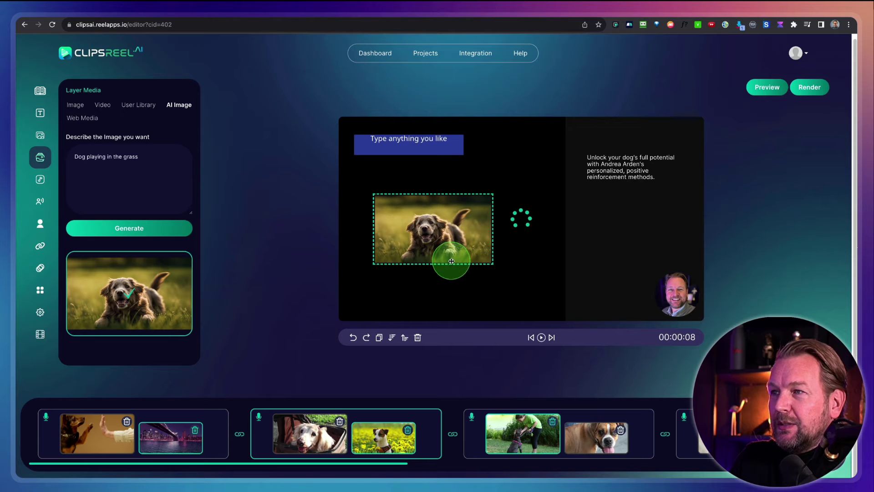
drag(438, 248, 424, 221)
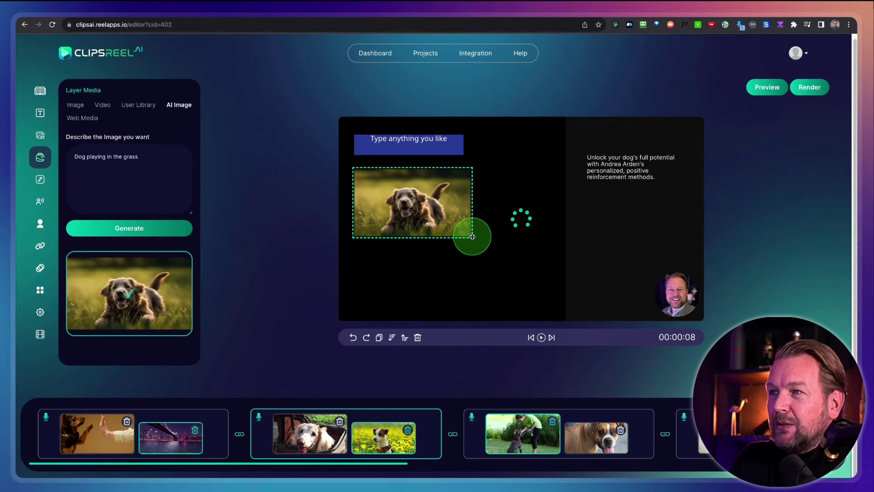
drag(473, 237, 552, 296)
mouse_move(497, 250)
mouse_down()
mouse_move(490, 253)
mouse_move(497, 249)
mouse_up()
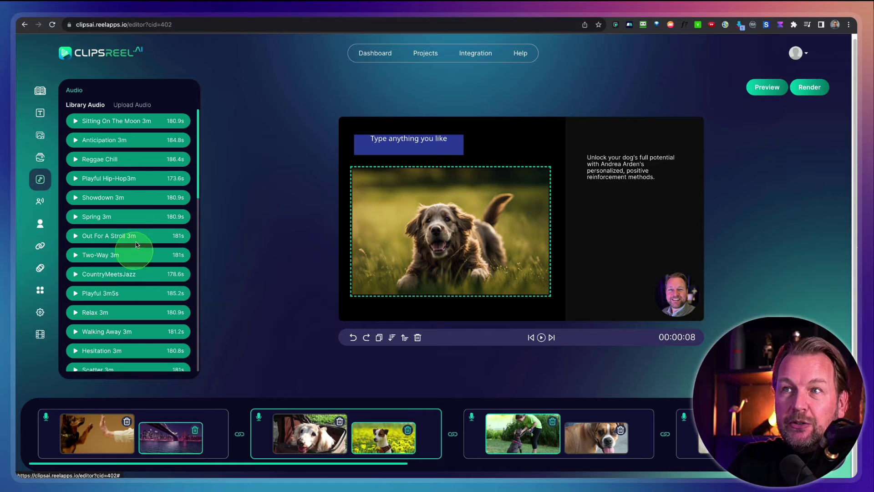
Browse the library's background music tracks and check the option for uploading own audio.
scroll(118, 201, down, 10)
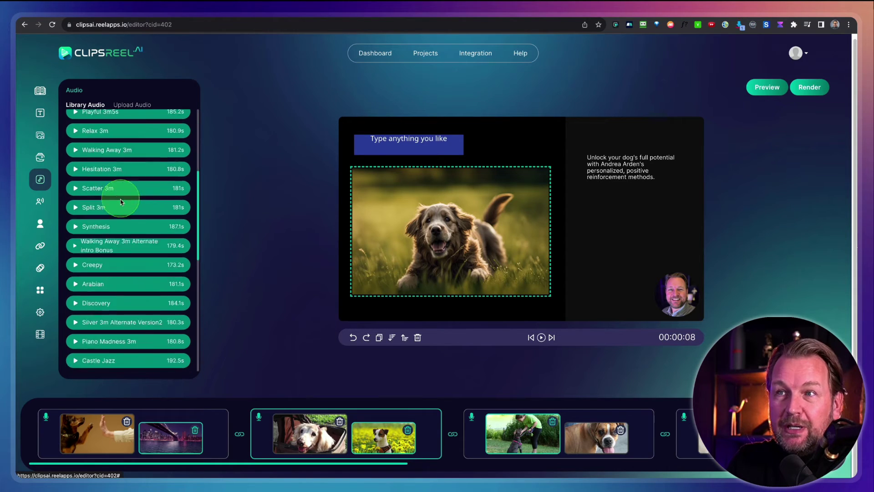
scroll(117, 224, down, 10)
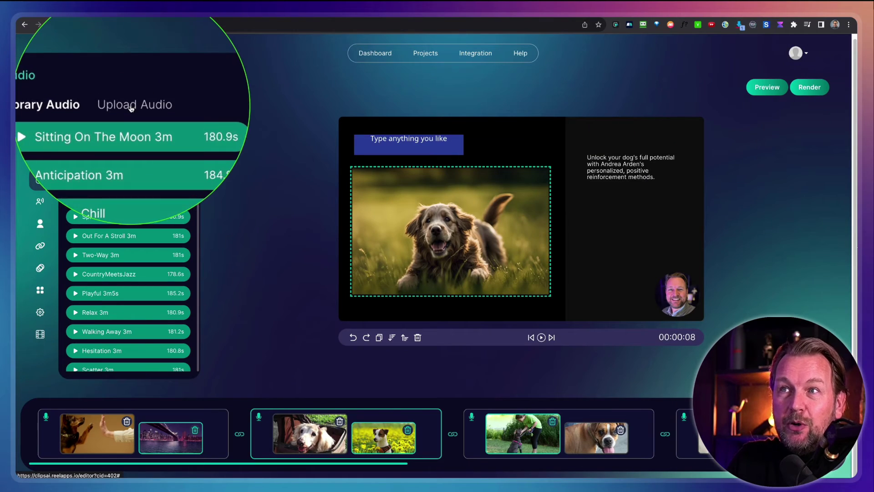
click(131, 105)
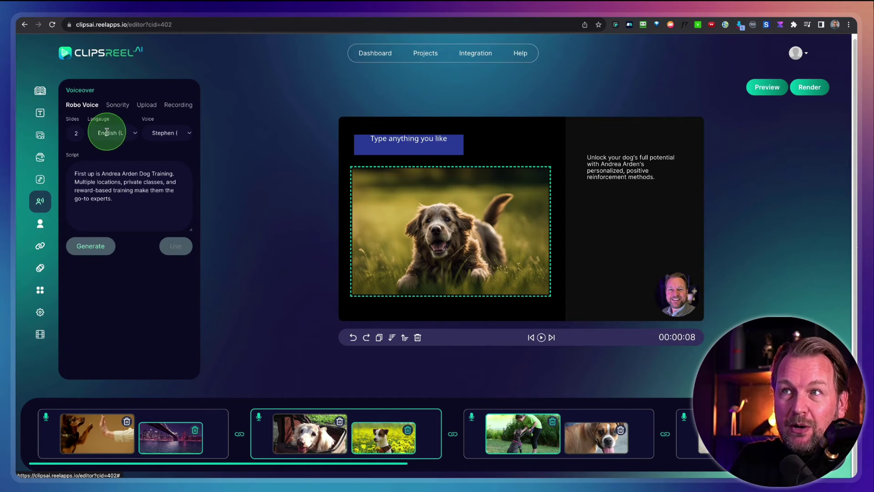
Look through the languages and the US English voices offered for the second scene's robo voiceover.
click(106, 131)
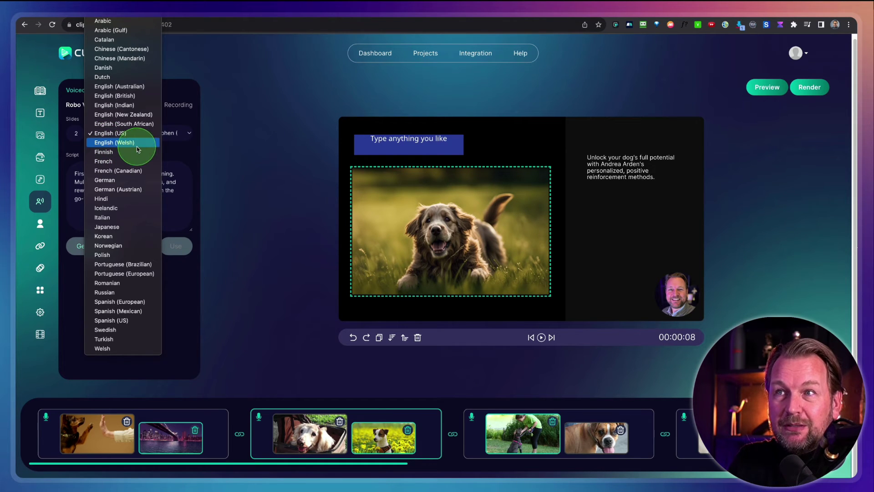
click(176, 141)
click(175, 132)
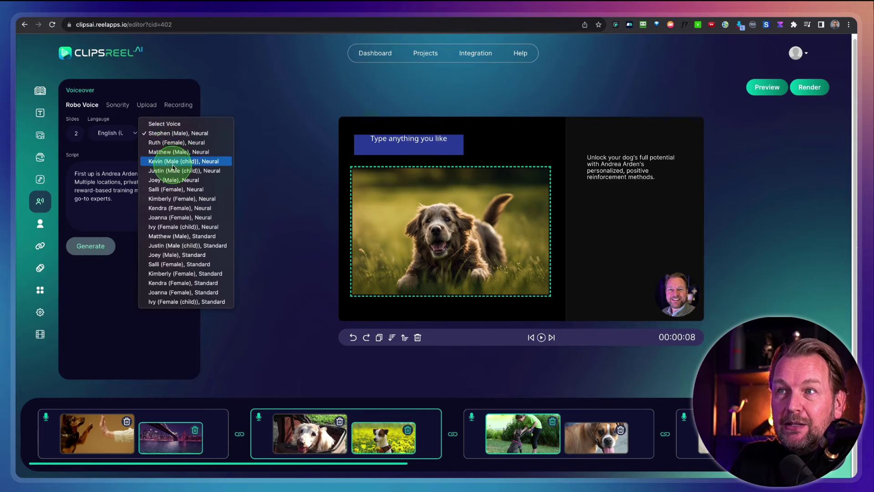
click(127, 157)
Examine the other voiceover sources: the Sonority connection, audio file upload and microphone recording.
click(117, 106)
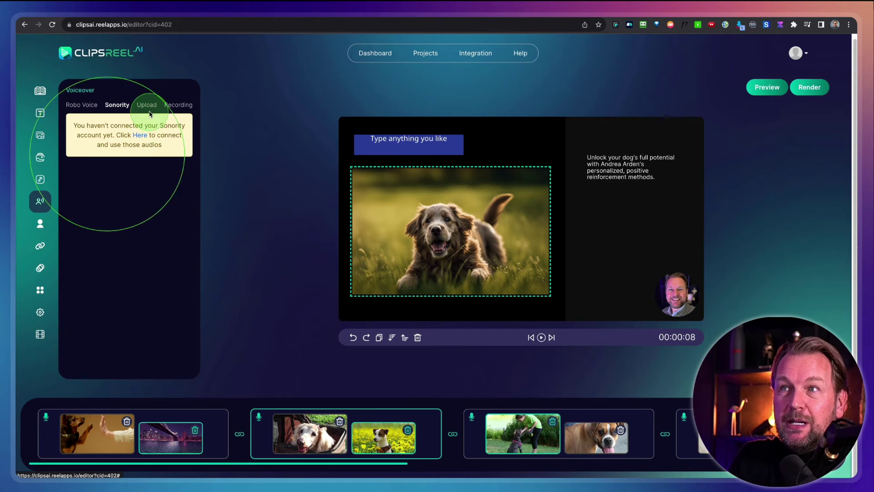
click(147, 106)
click(116, 134)
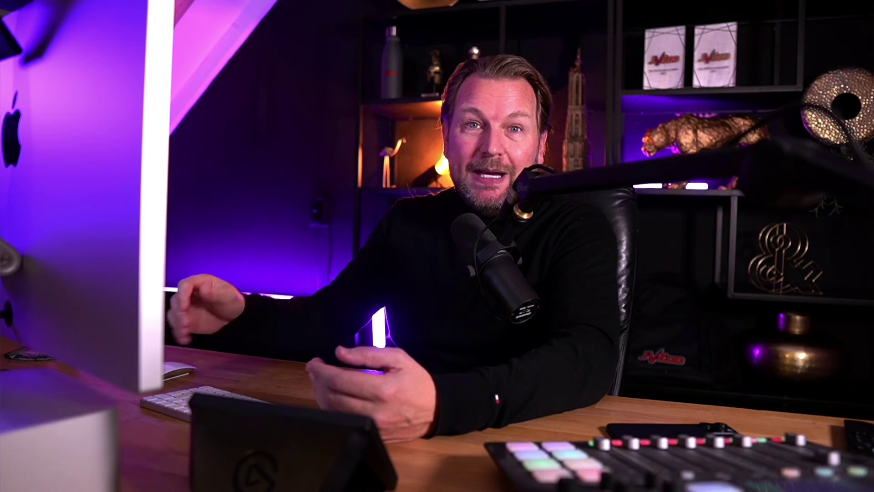
click(178, 105)
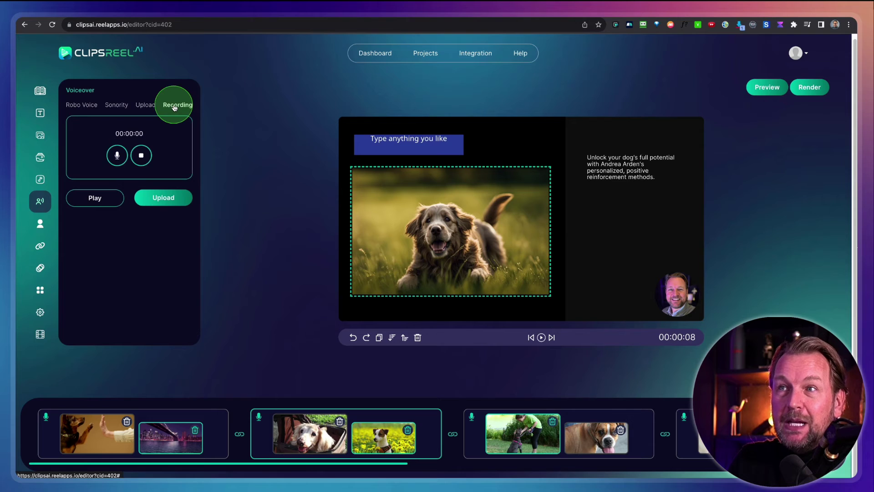
click(127, 169)
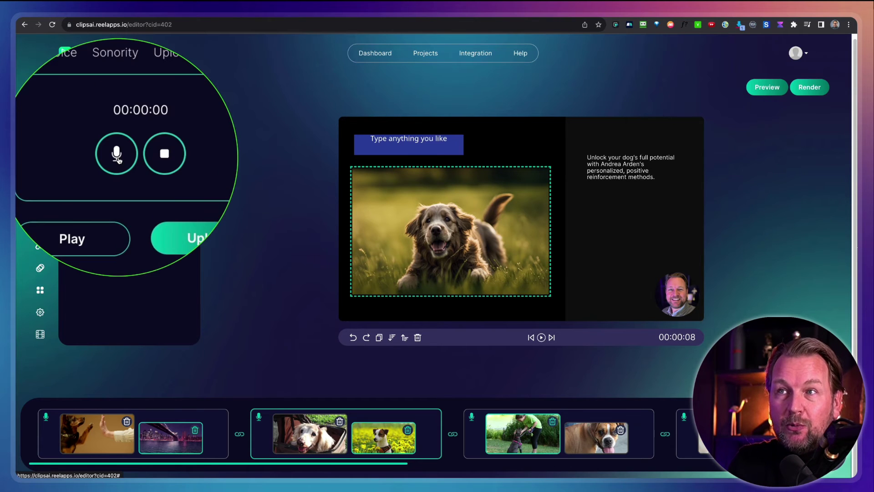
click(118, 158)
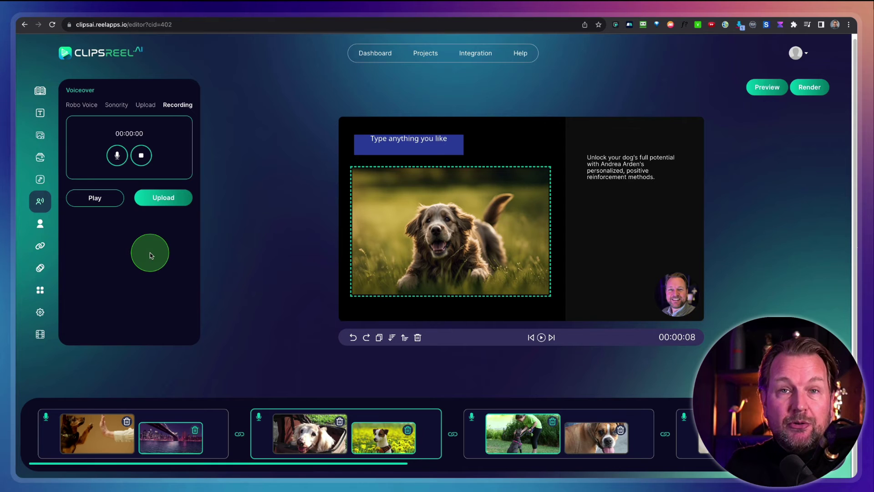
Enable a talking head for the third scene with the woman training a dog, and return to the second scene.
click(39, 225)
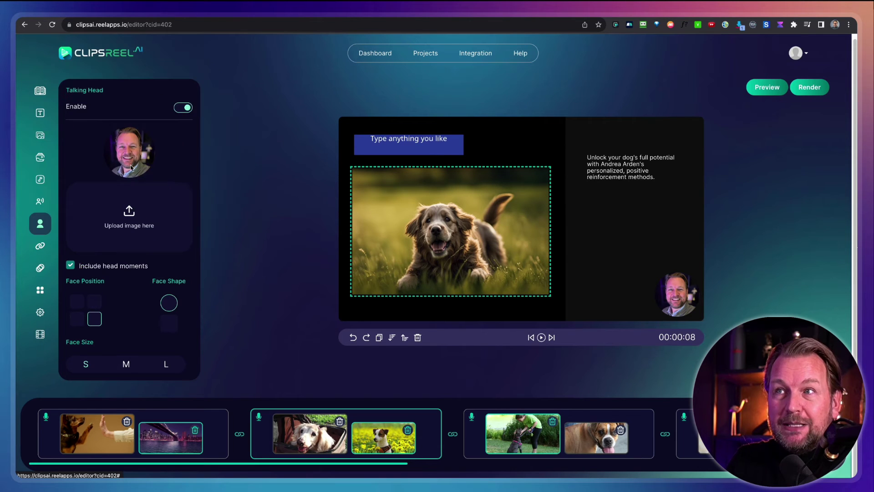
click(184, 114)
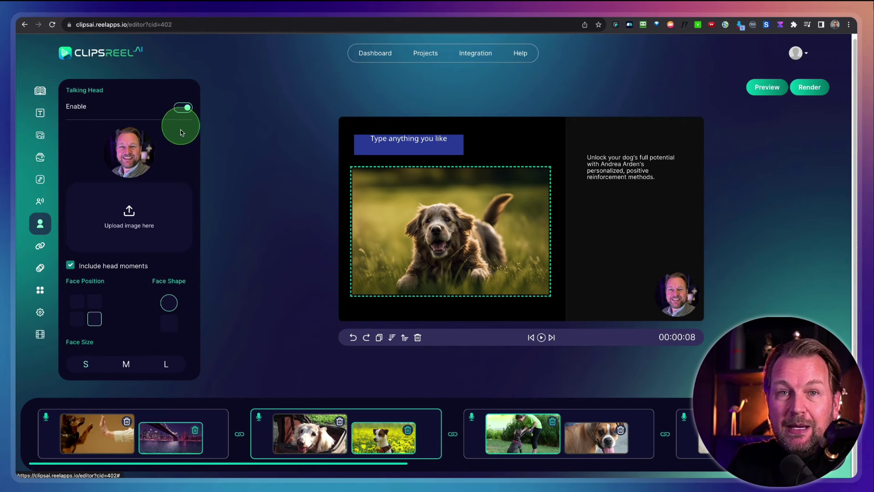
scroll(518, 431, right, 8)
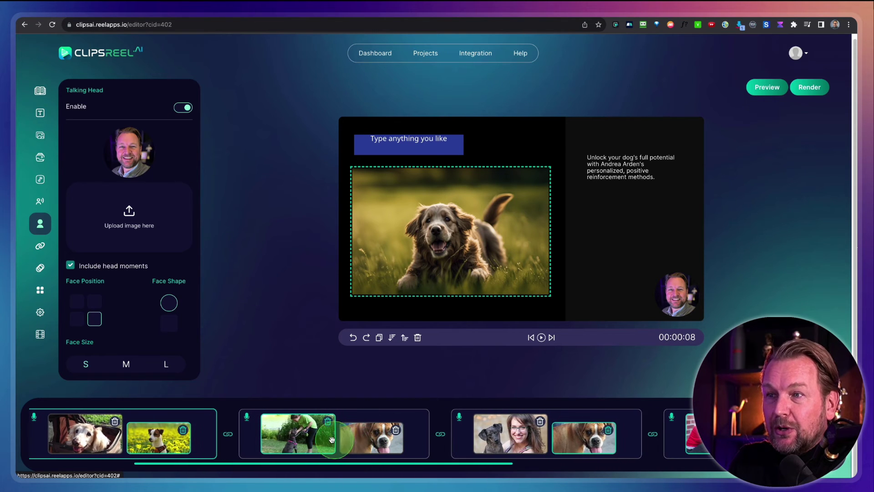
click(330, 439)
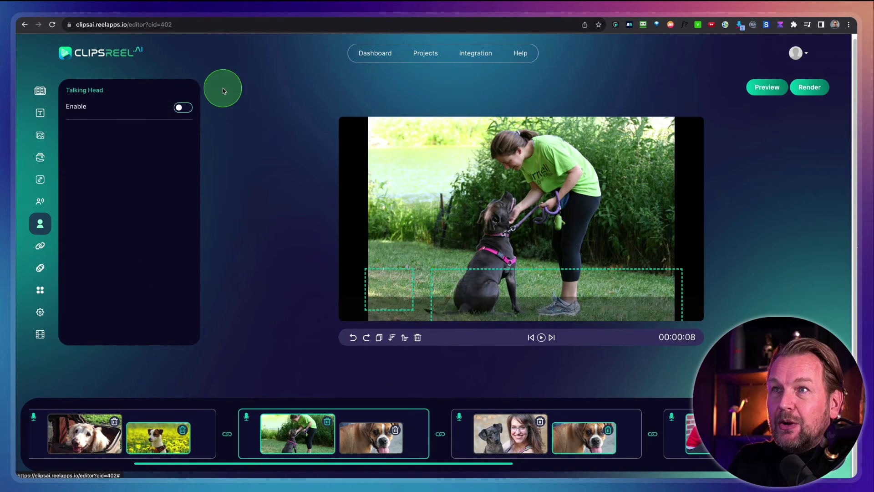
click(182, 108)
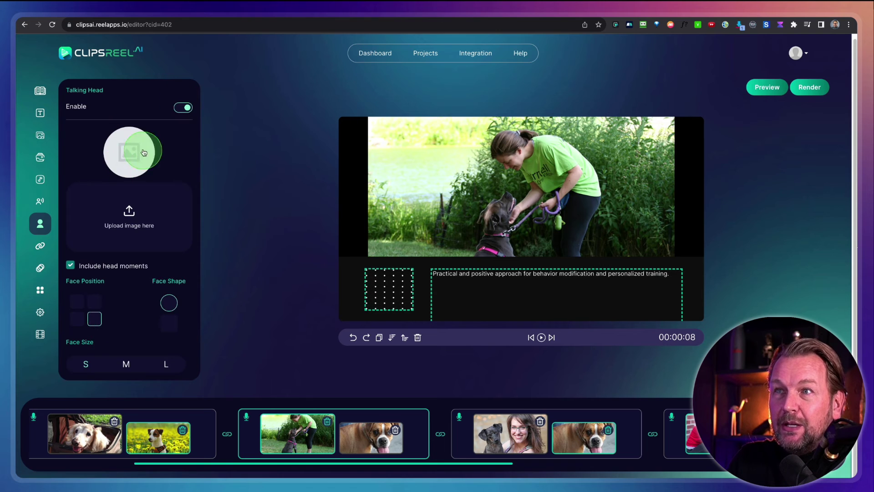
click(171, 425)
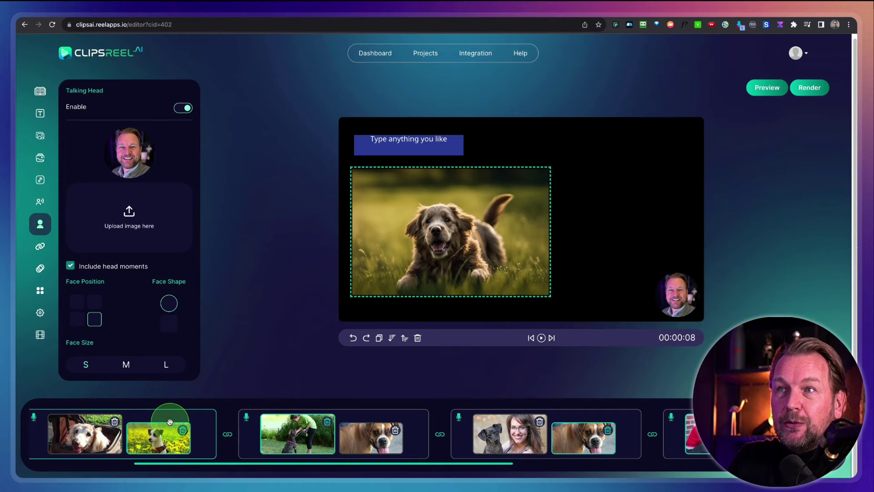
click(320, 430)
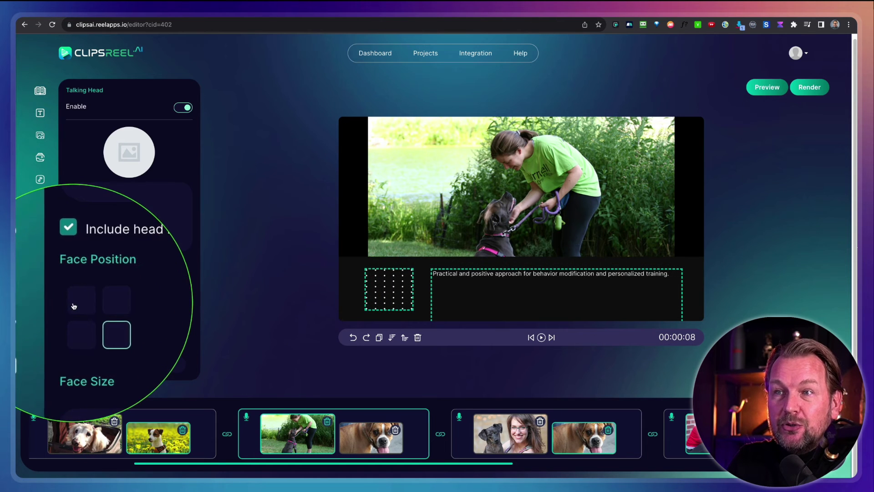
click(141, 426)
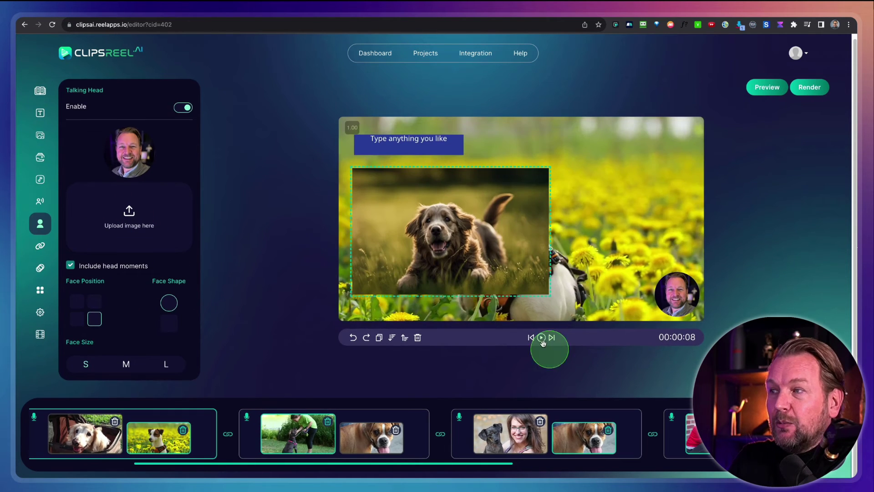
Try the second scene's talking head in the upper-left, upper-right and lower-left corners of the video.
click(75, 300)
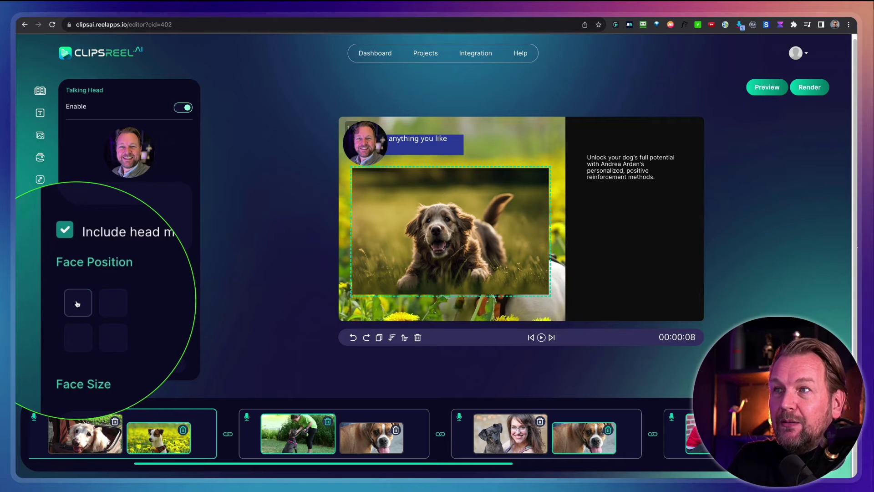
click(94, 301)
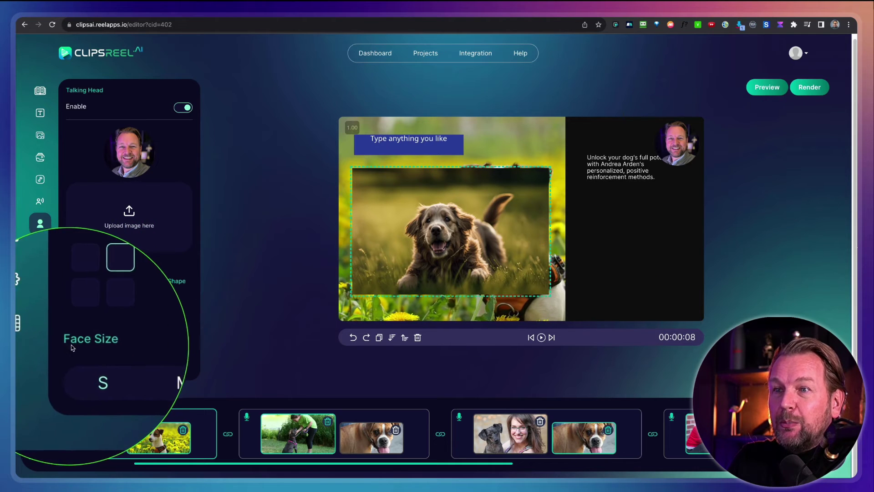
click(78, 323)
click(95, 370)
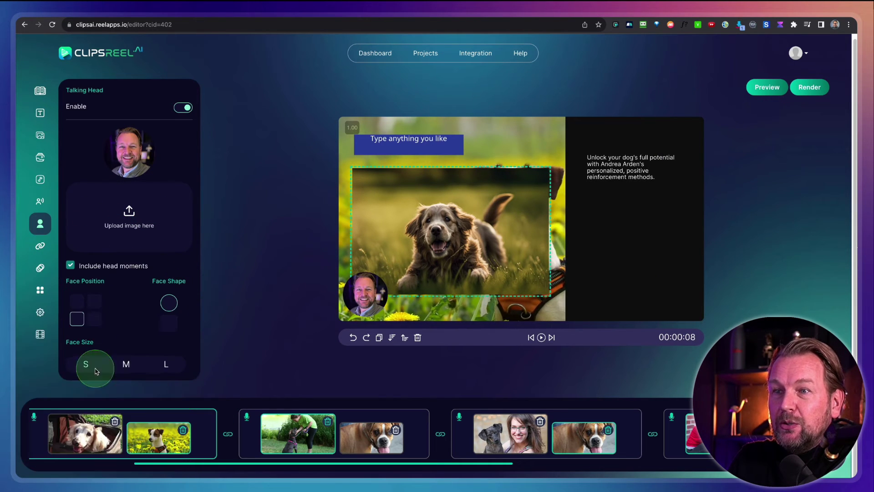
Set the second scene's talking head to size L and position it in the lower-right corner of the video.
click(165, 365)
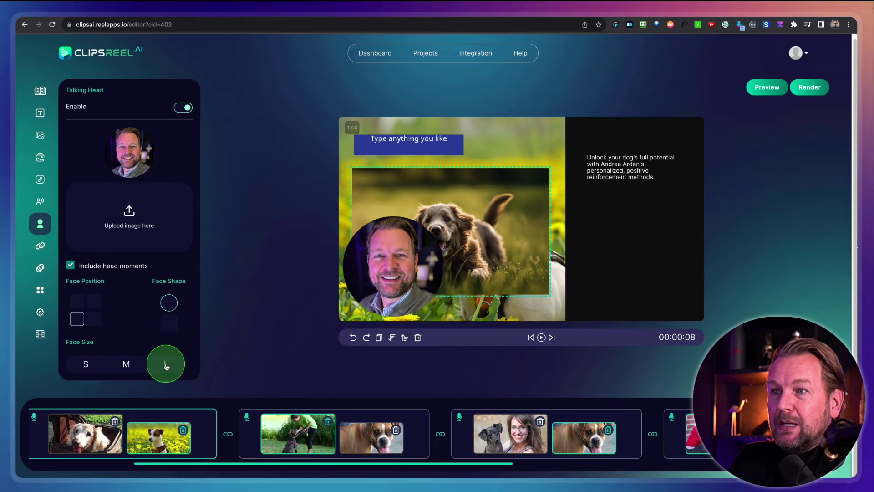
click(122, 365)
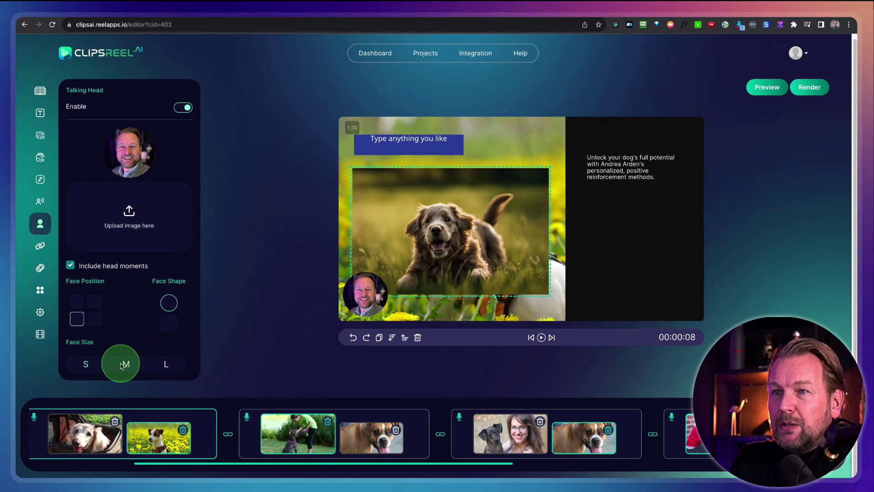
click(165, 364)
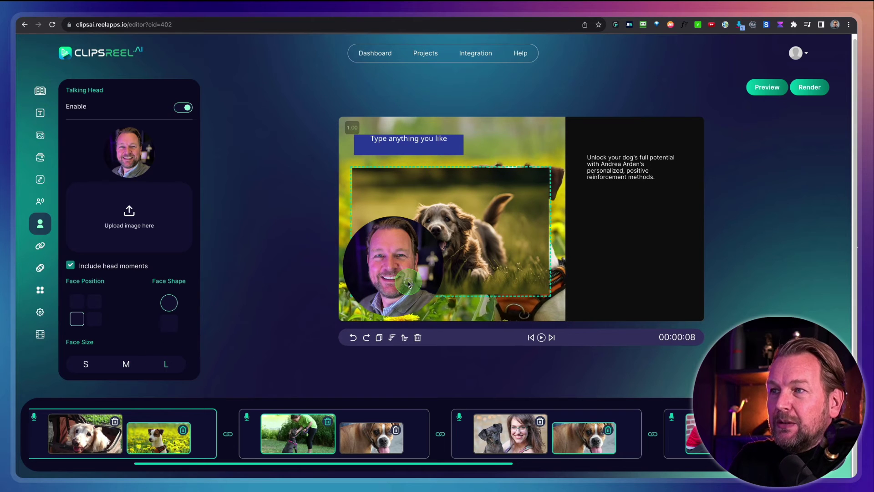
click(94, 319)
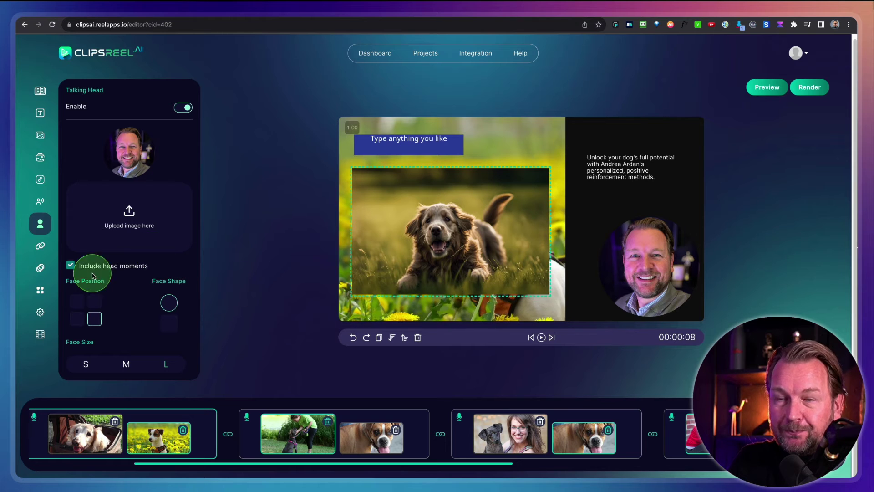
Apply the CircularWipeIn transition to the second scene and select the white caption text on the black area.
click(40, 248)
click(112, 129)
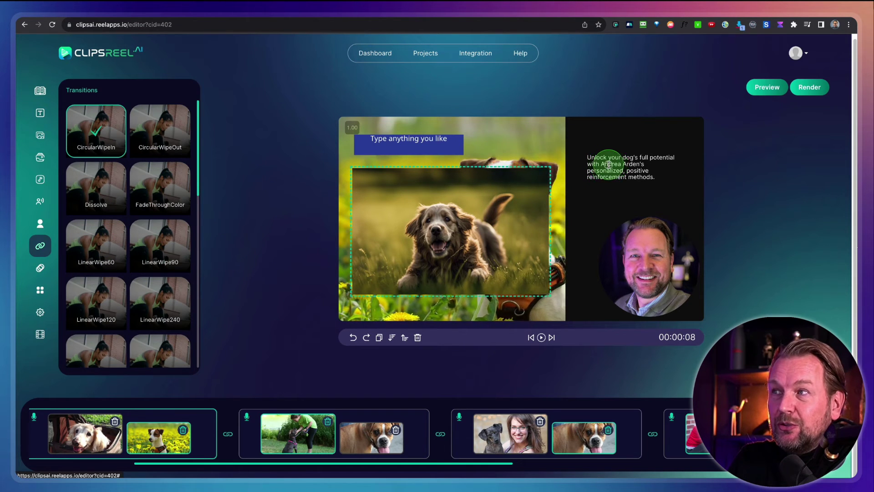
click(609, 164)
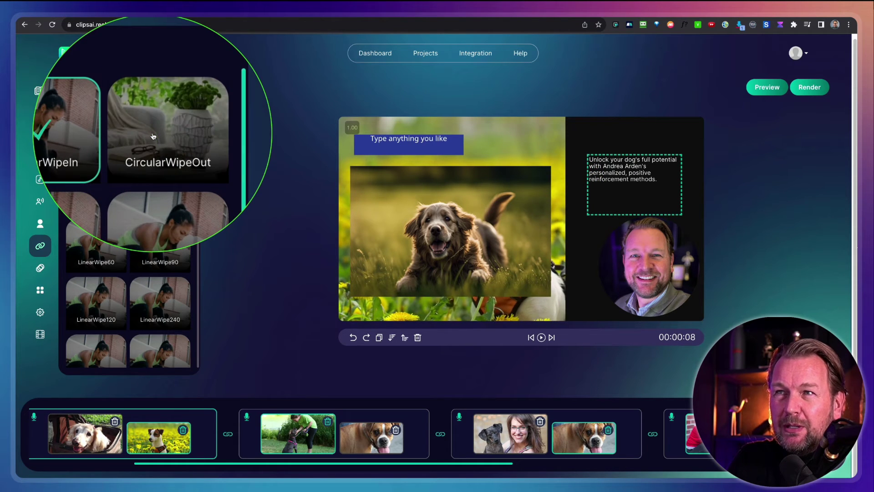
Change the second scene's transition to CircularWipeOut and move the white caption text slightly up and left on the black area.
click(155, 136)
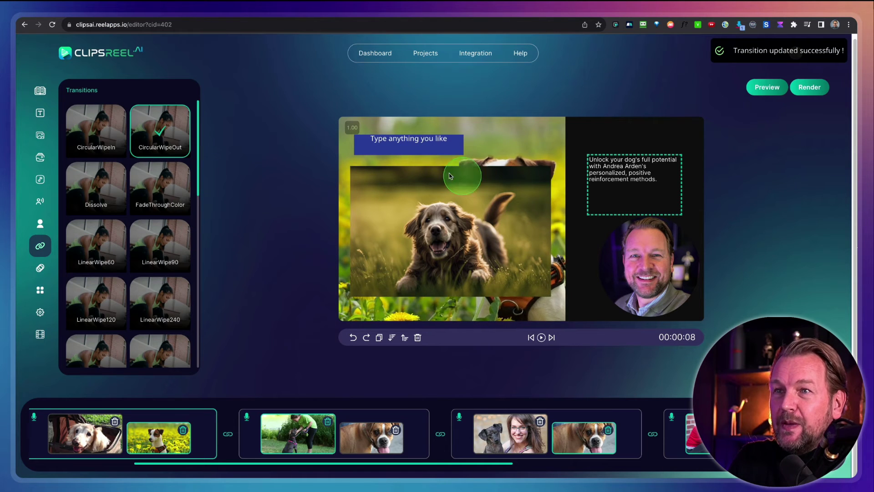
click(41, 268)
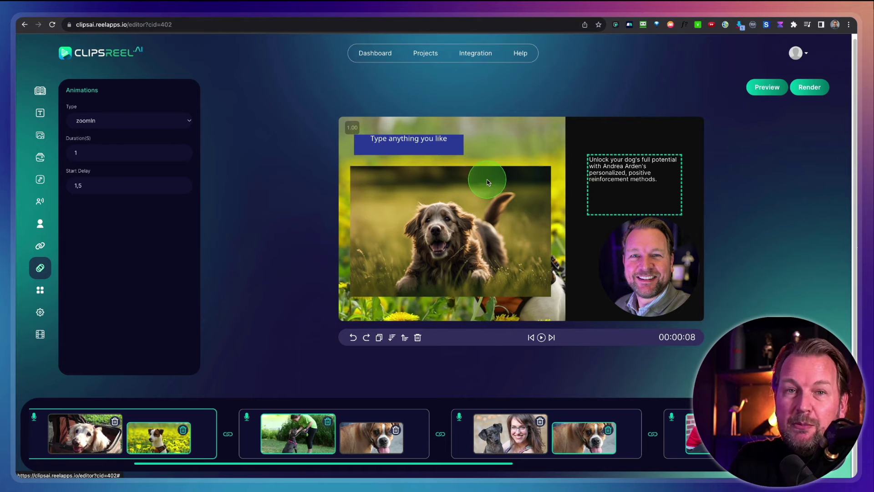
drag(607, 175, 602, 160)
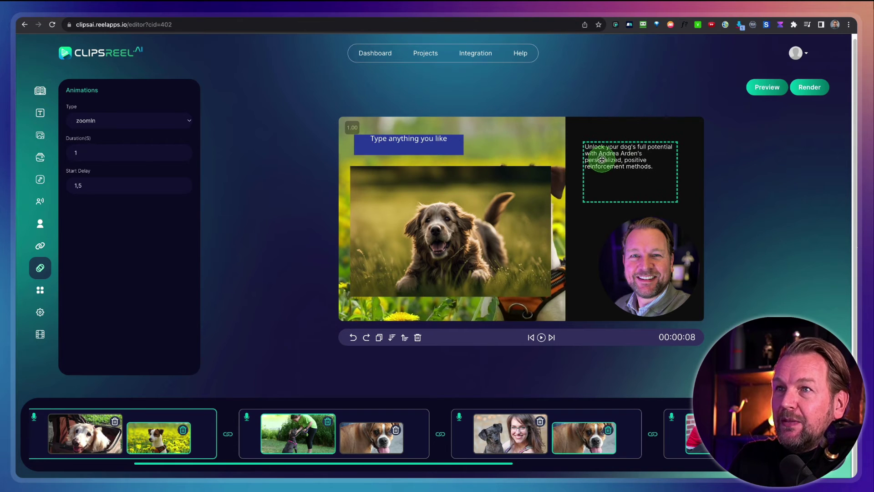
click(46, 251)
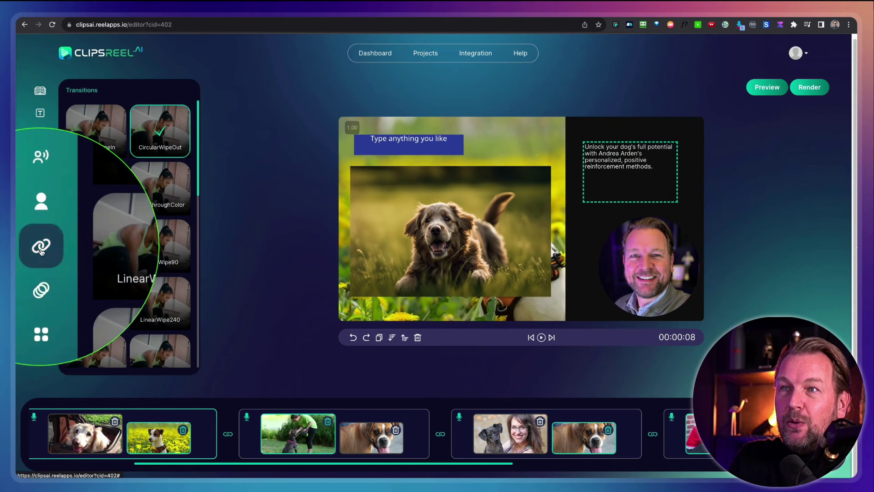
Try the fadeInLeft animation on the second scene's white caption text.
click(38, 269)
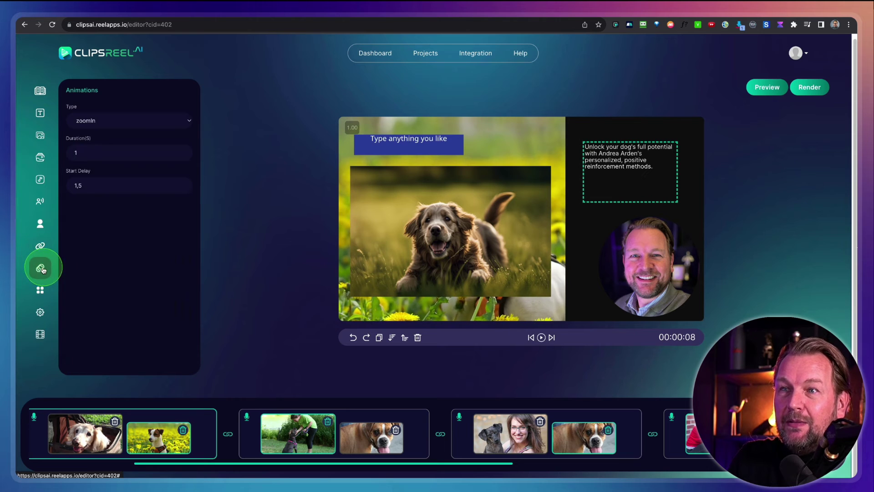
click(82, 154)
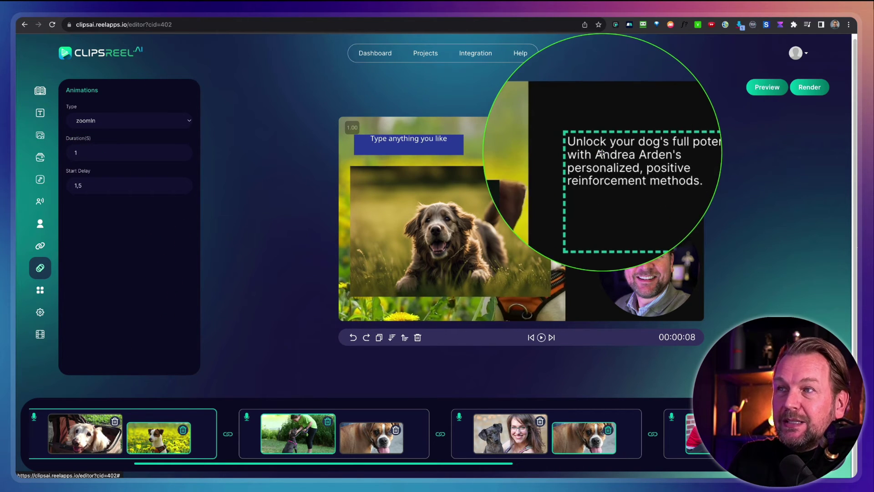
click(126, 121)
scroll(103, 136, up, 10)
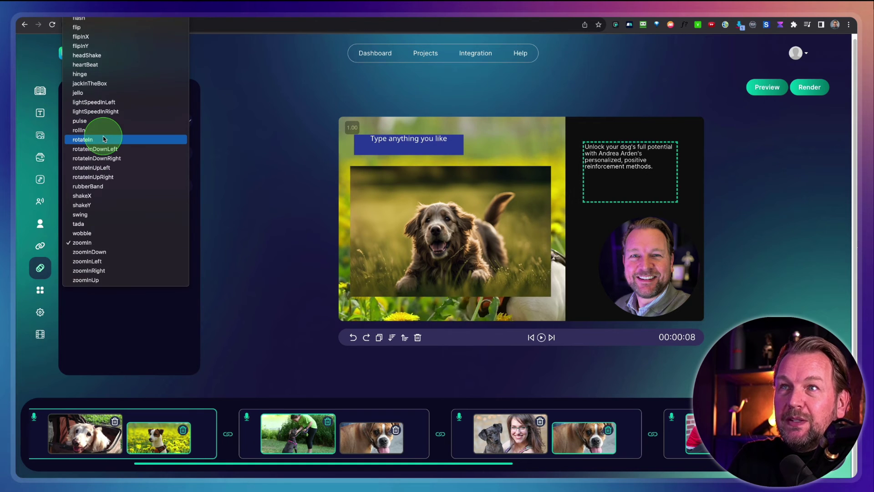
scroll(104, 139, up, 1)
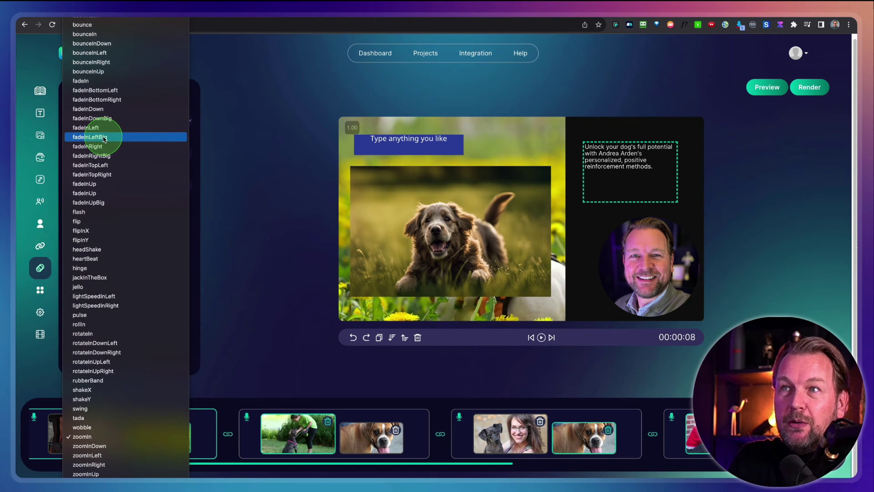
click(105, 128)
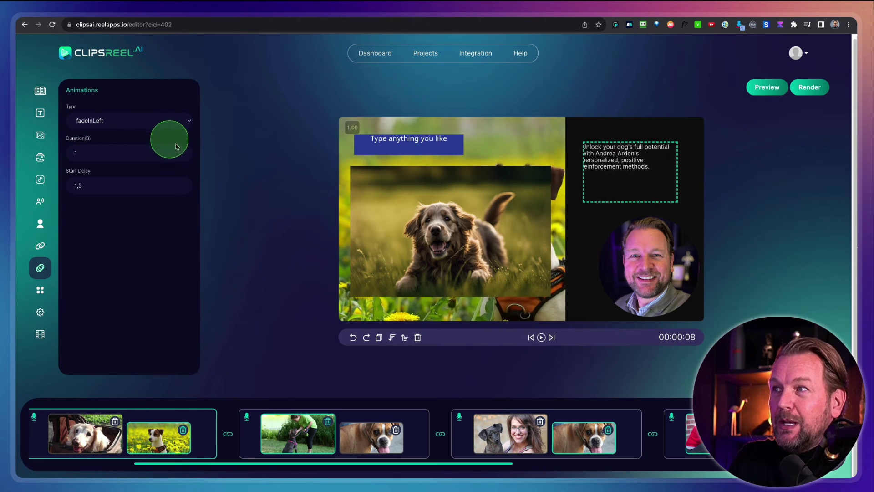
Try the flip and pulse animations on the white caption text.
click(160, 119)
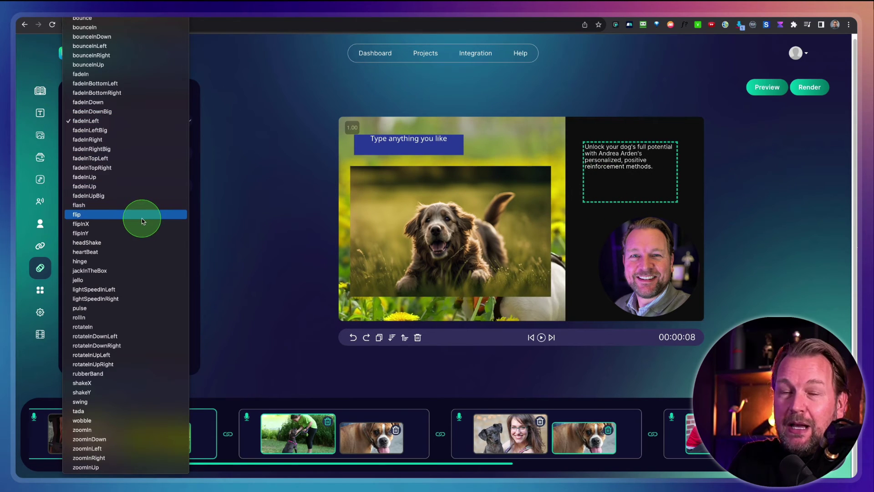
click(121, 214)
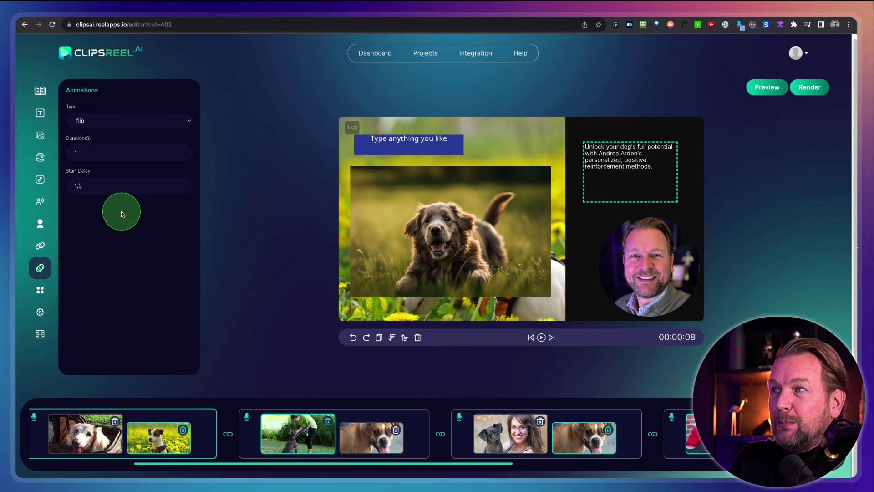
click(115, 121)
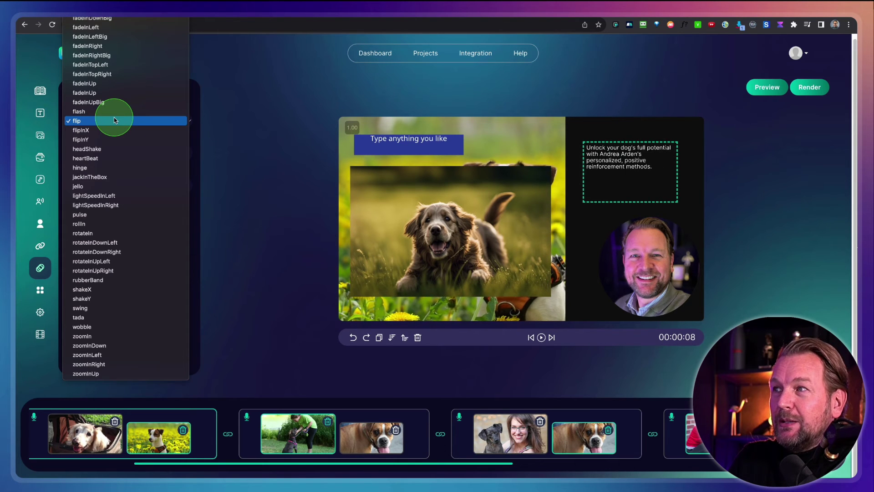
click(135, 218)
click(623, 172)
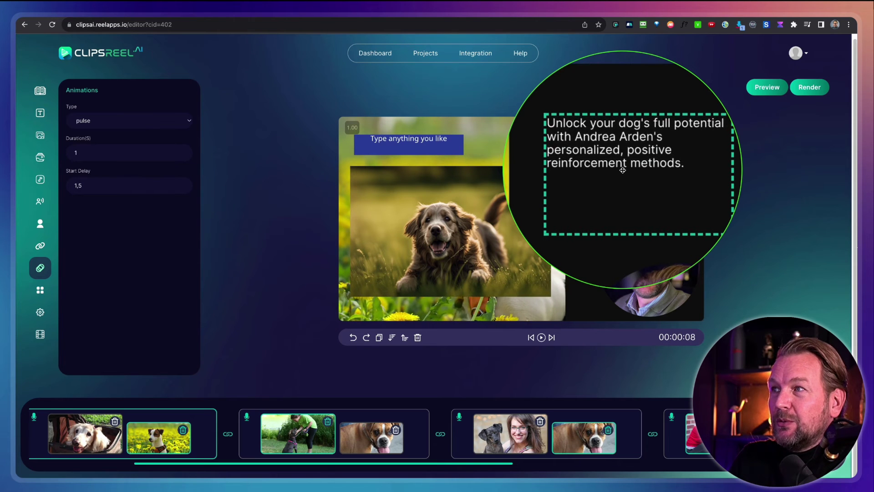
Set the white caption text's animation to wobble.
click(101, 144)
click(102, 123)
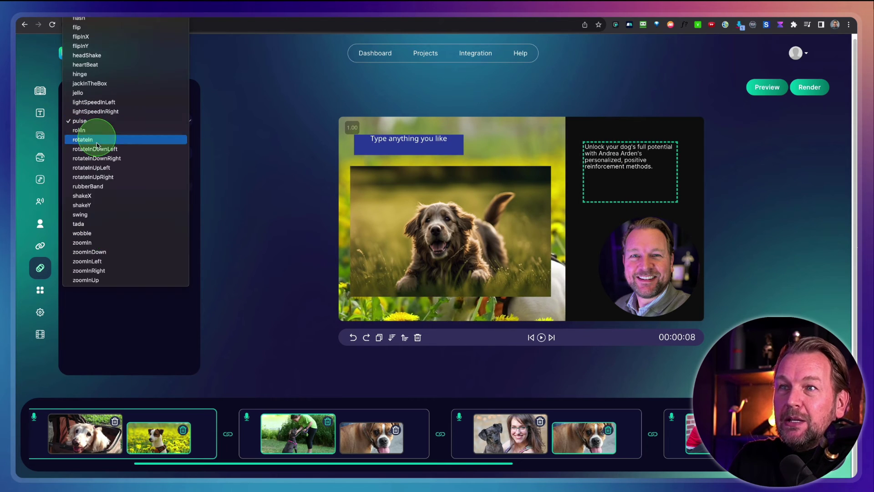
click(102, 237)
click(610, 167)
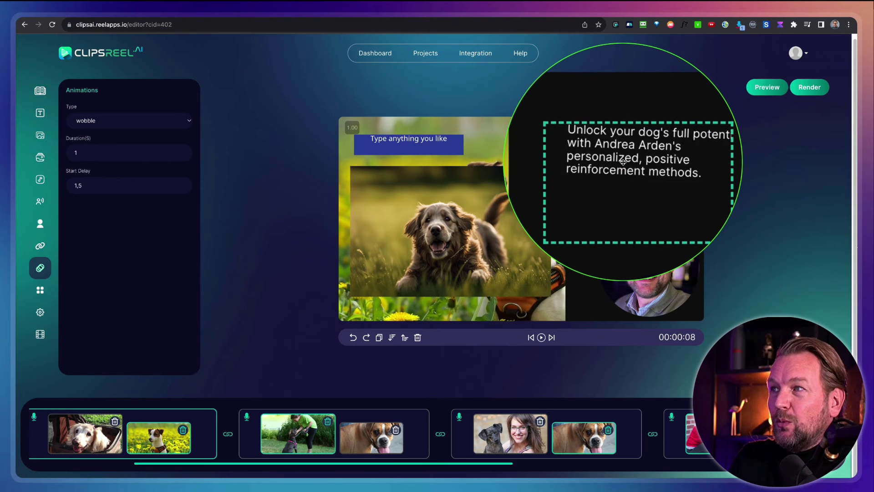
Try the flash animation on the brown dog picture and set its animation to rollIn.
click(443, 237)
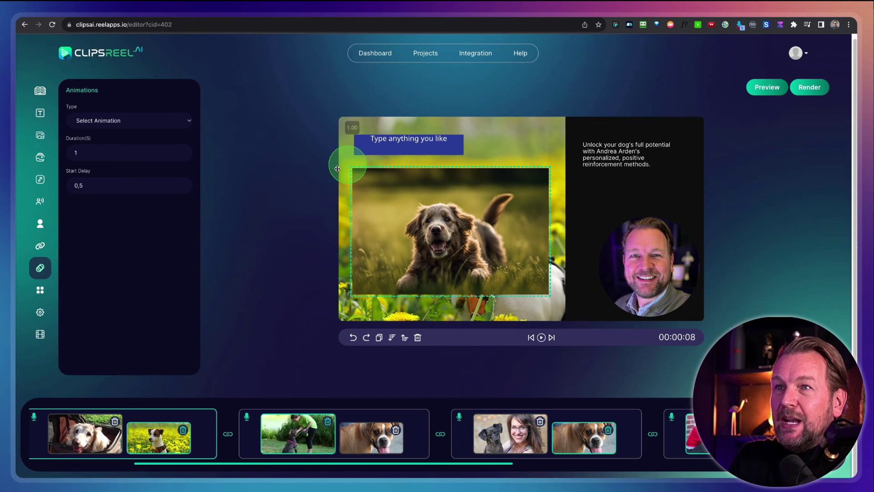
click(451, 222)
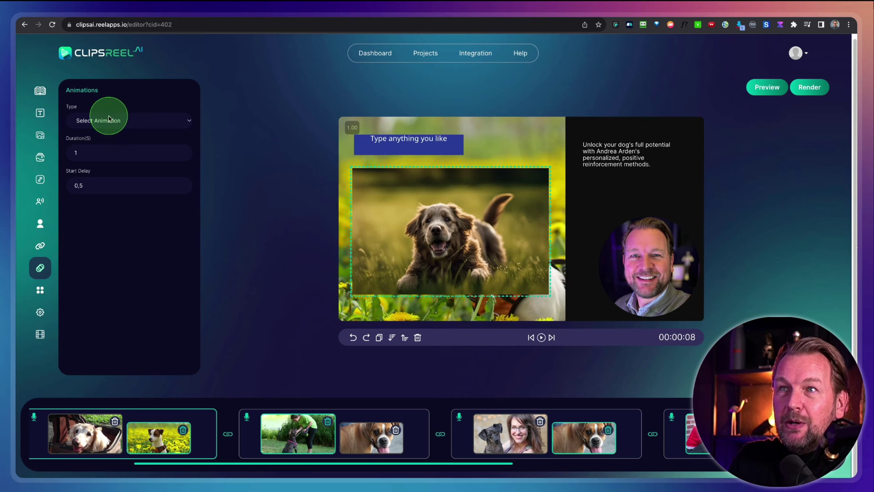
click(109, 119)
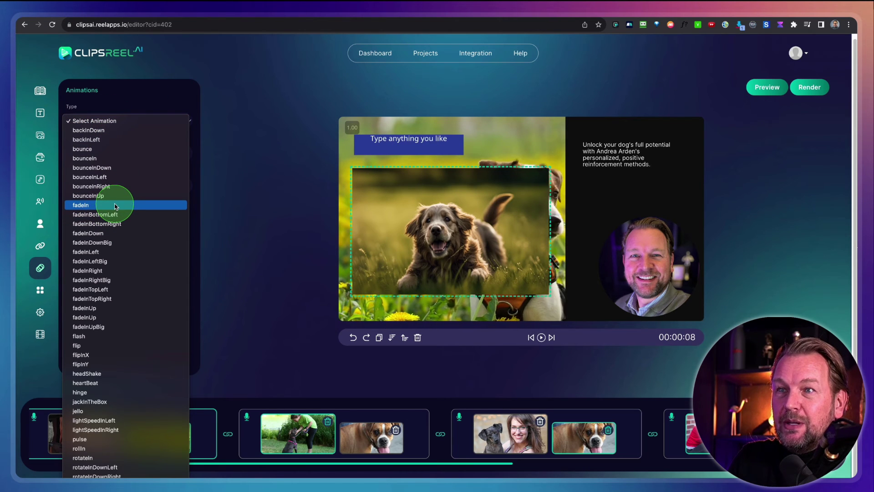
click(93, 340)
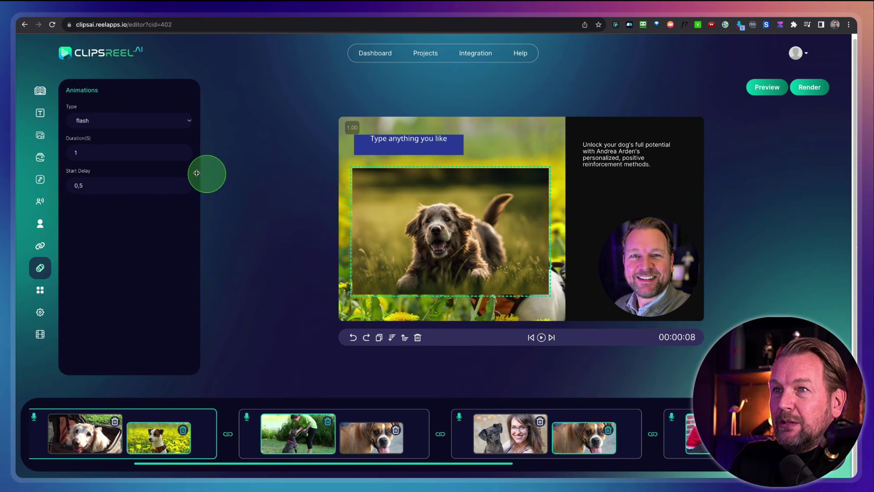
click(137, 120)
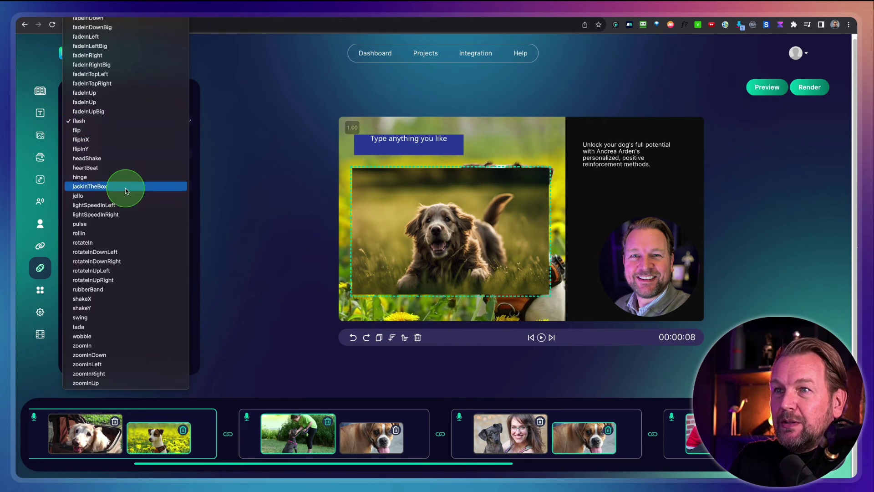
click(116, 233)
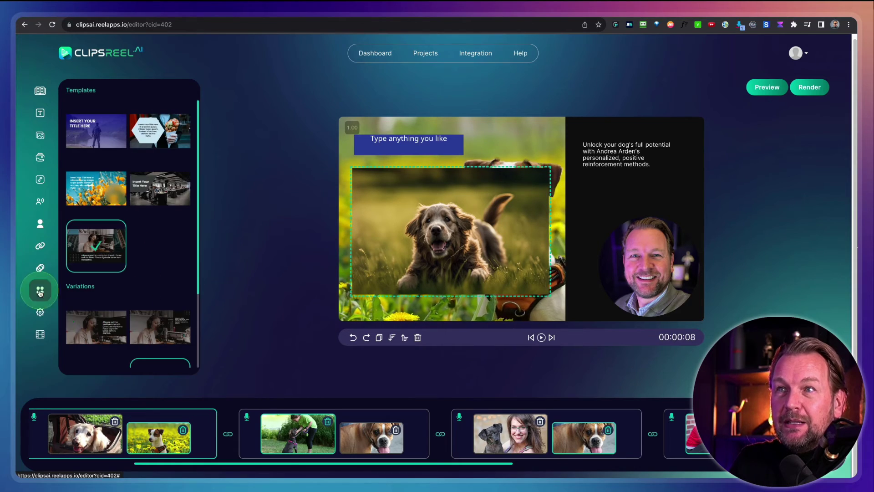
Apply the template with the hexagonal title box and ice cream photo to the second scene.
click(104, 231)
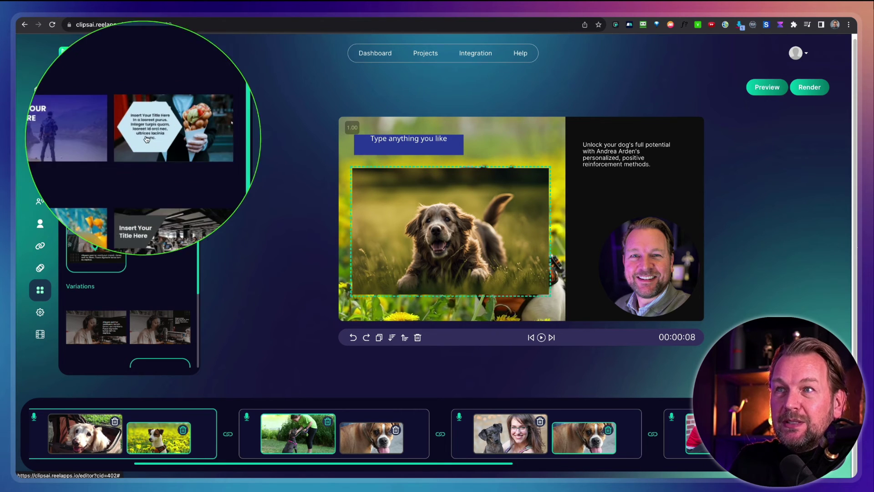
click(147, 138)
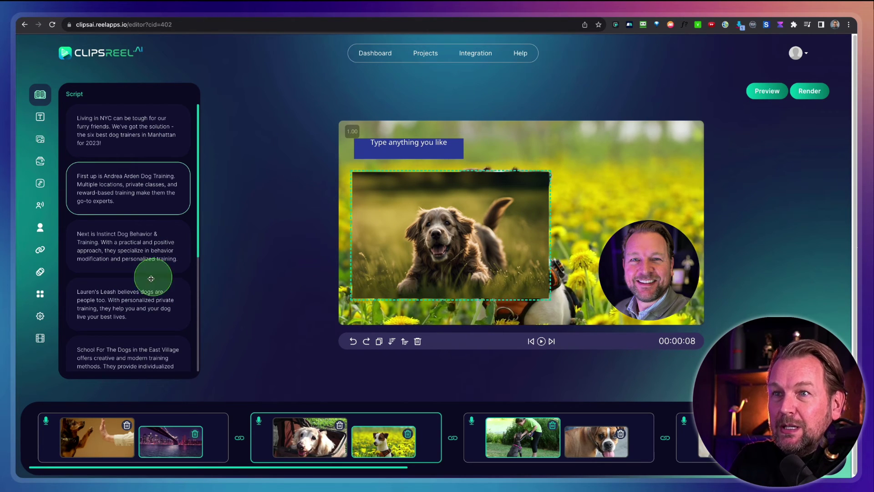
Turn on the logo setting to examine its upload and position options, and turn it off again.
click(41, 316)
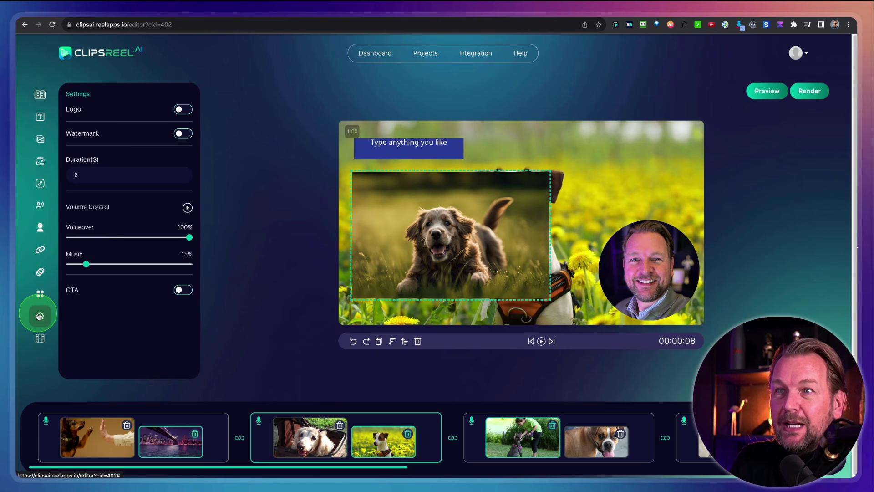
click(180, 110)
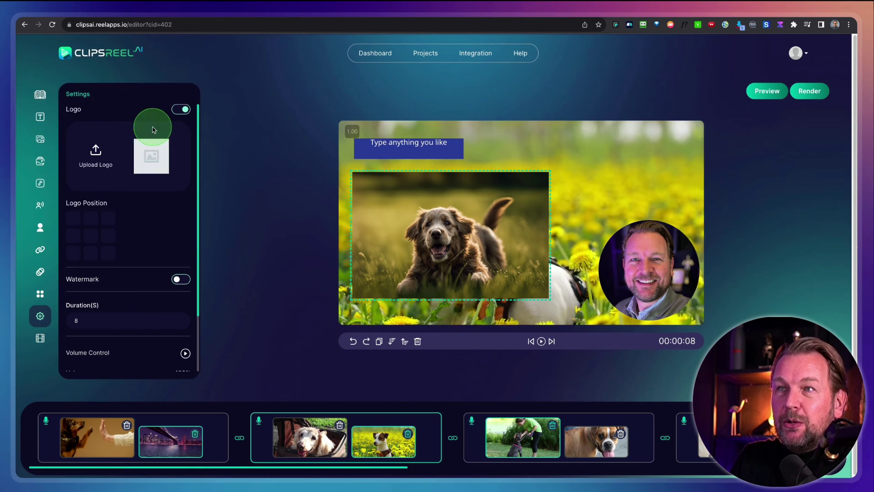
click(181, 110)
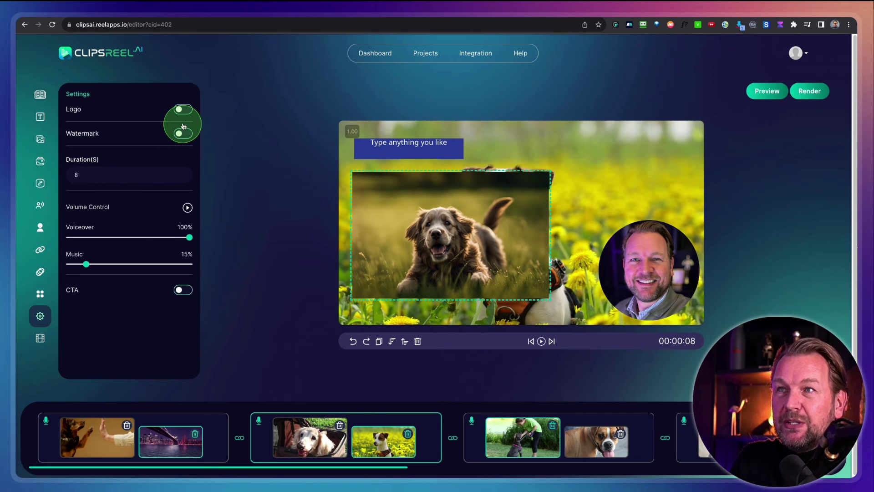
click(182, 111)
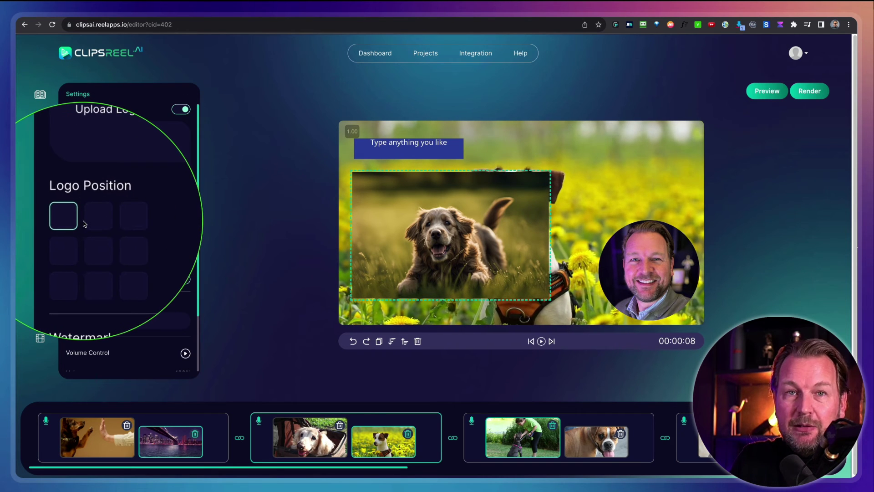
click(179, 110)
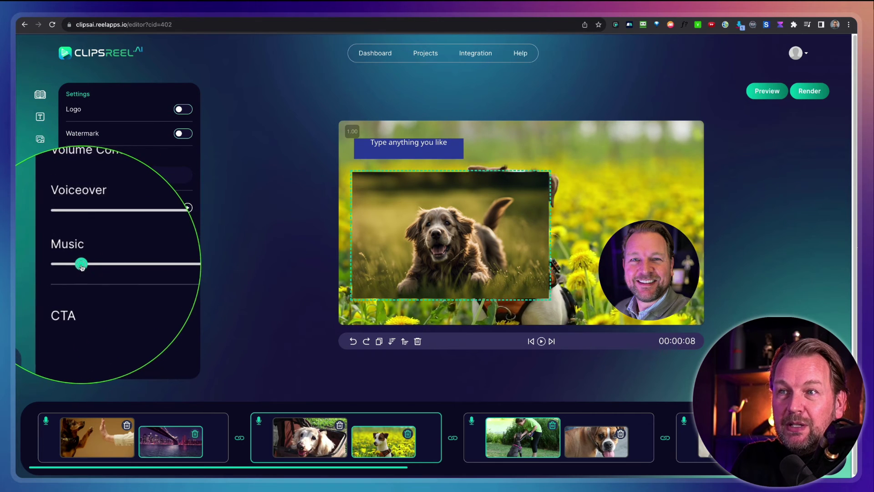
Set the music volume to 25% and enable a CTA with the text "CTA comes here".
drag(73, 266, 108, 266)
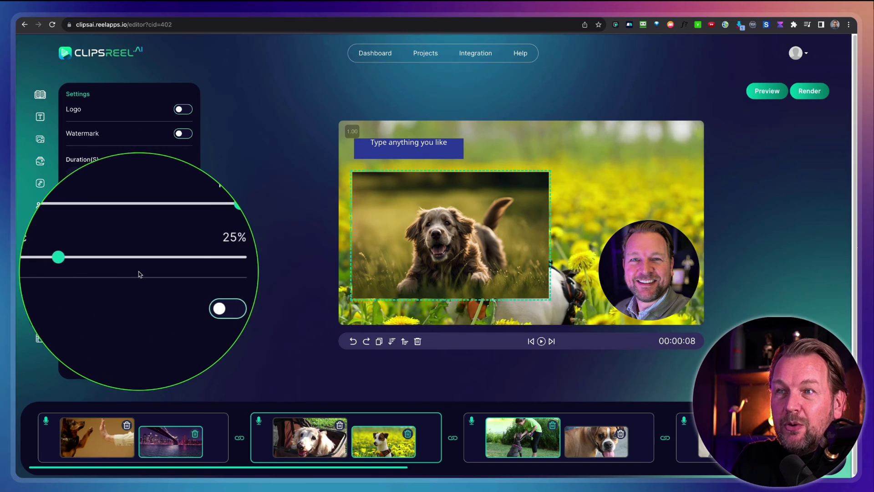
click(181, 289)
click(116, 301)
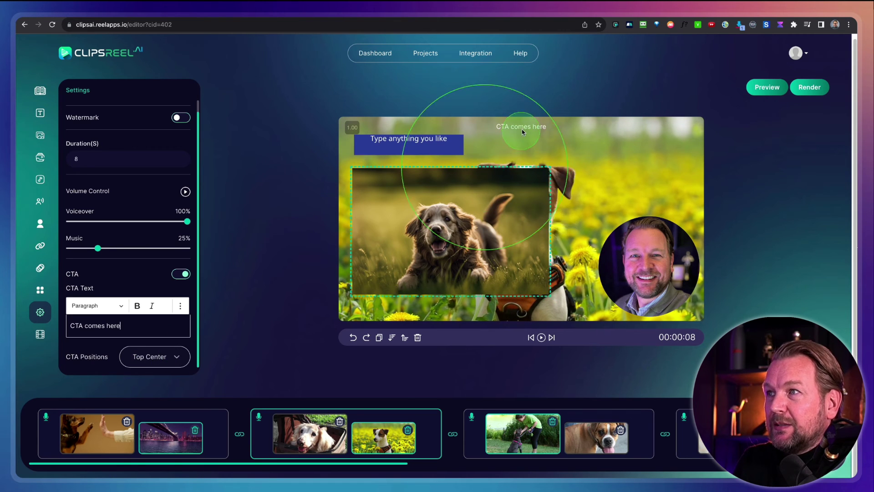
Try the CTA at the Top Right position and return it to Top Center.
click(158, 364)
click(153, 369)
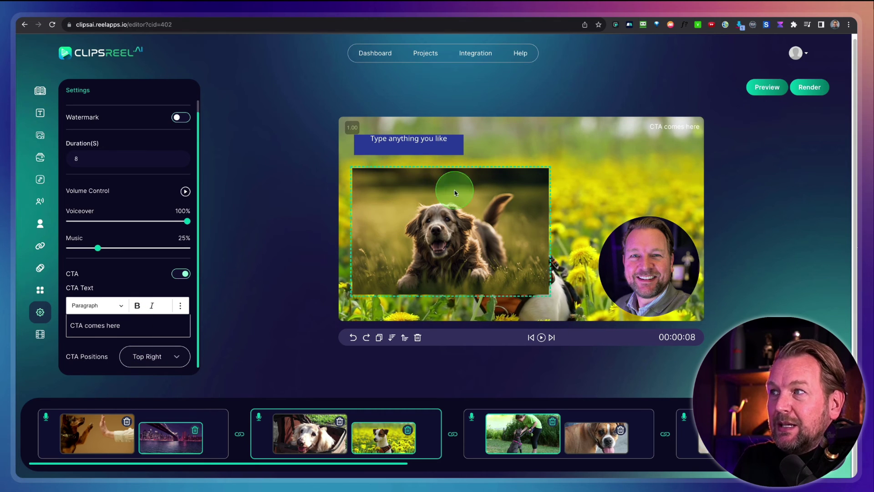
click(143, 354)
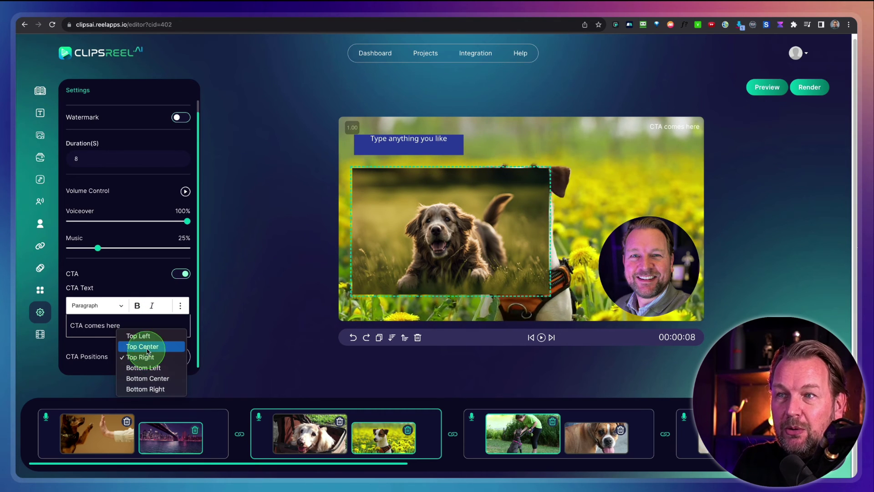
click(148, 349)
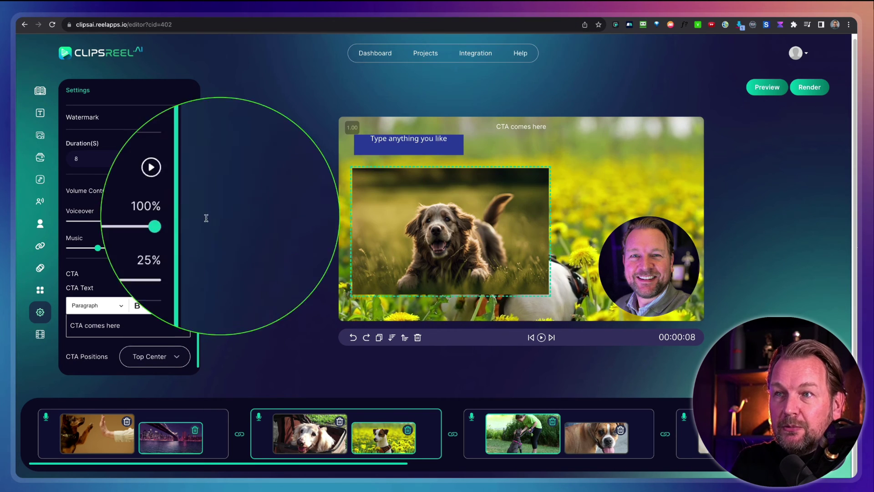
Enable the intro in the video's credits to show its upload option.
click(39, 337)
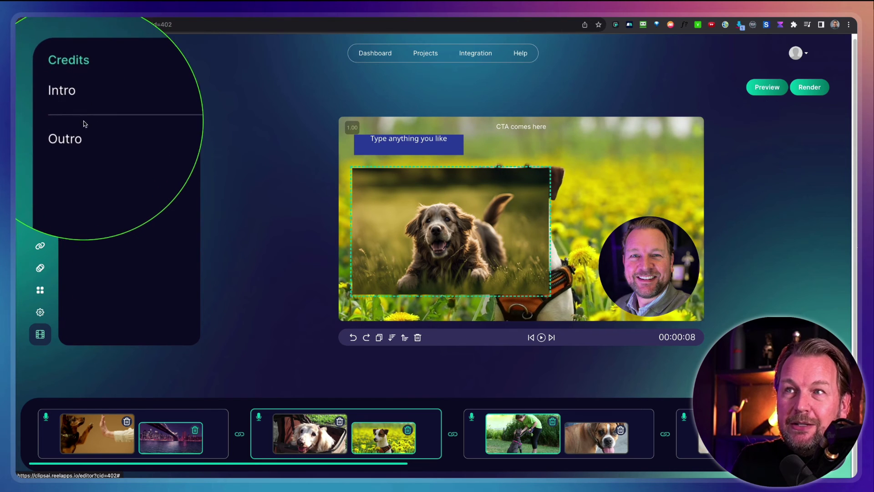
click(182, 104)
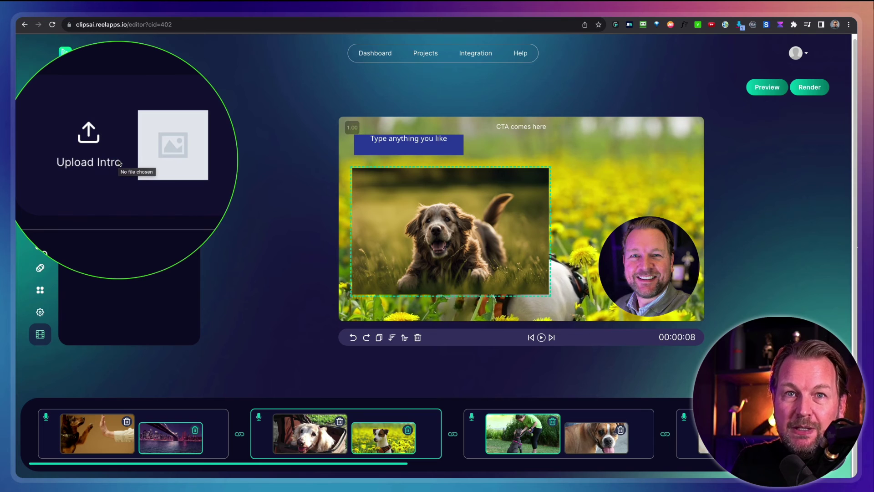
Turn off the intro in the video's credits and open the projects overview.
click(182, 107)
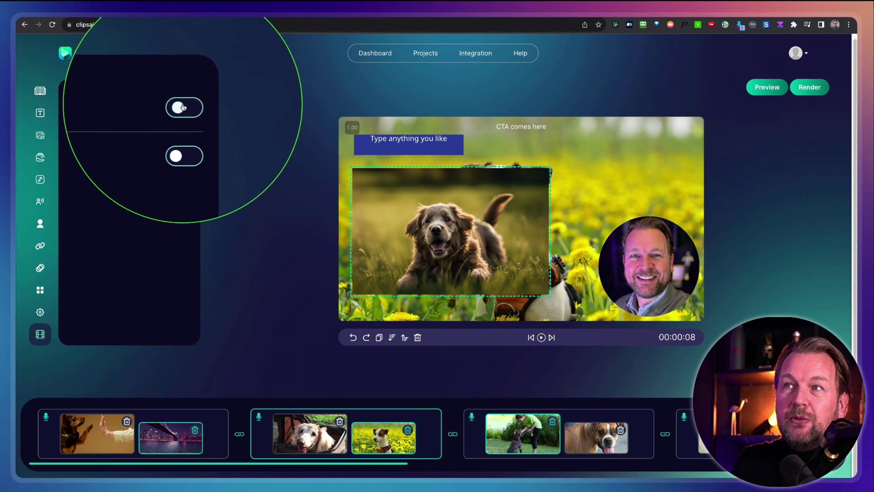
click(183, 106)
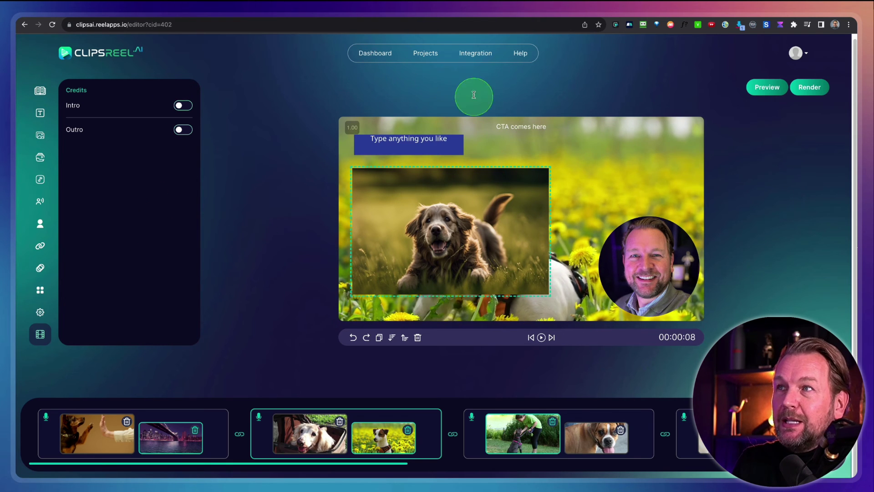
click(432, 56)
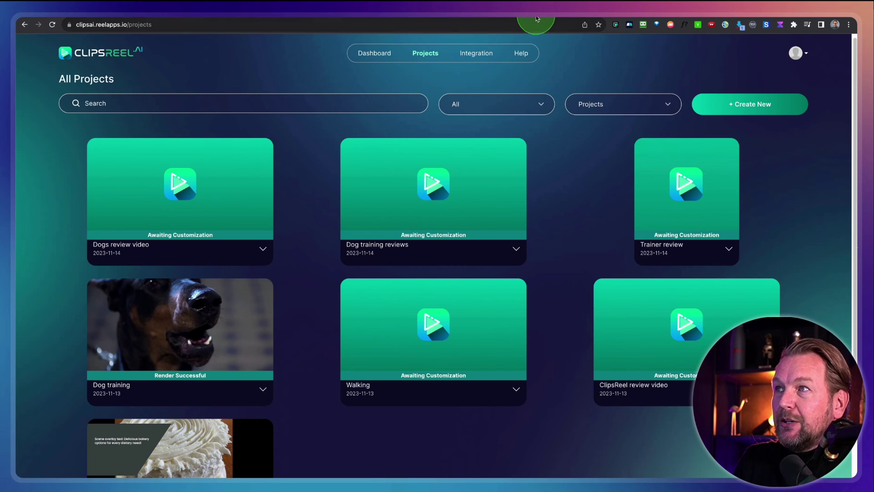
Examine the available integrations and the list of connectable accounts, from Facebook and YouTube through to VideoReel.
click(479, 58)
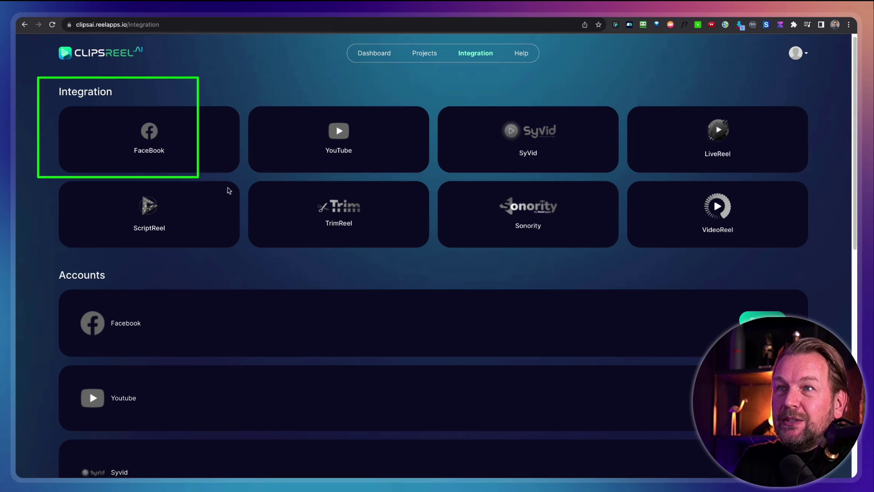
drag(229, 191, 824, 258)
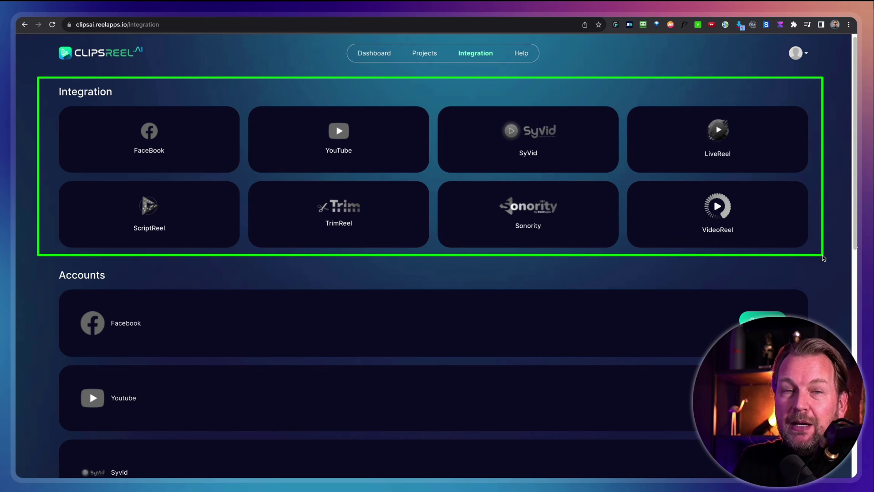
scroll(823, 255, down, 3)
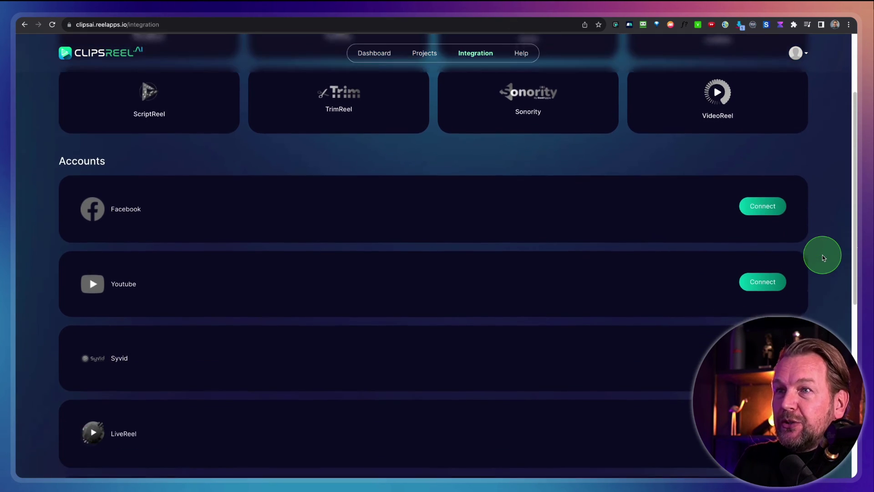
scroll(364, 235, down, 3)
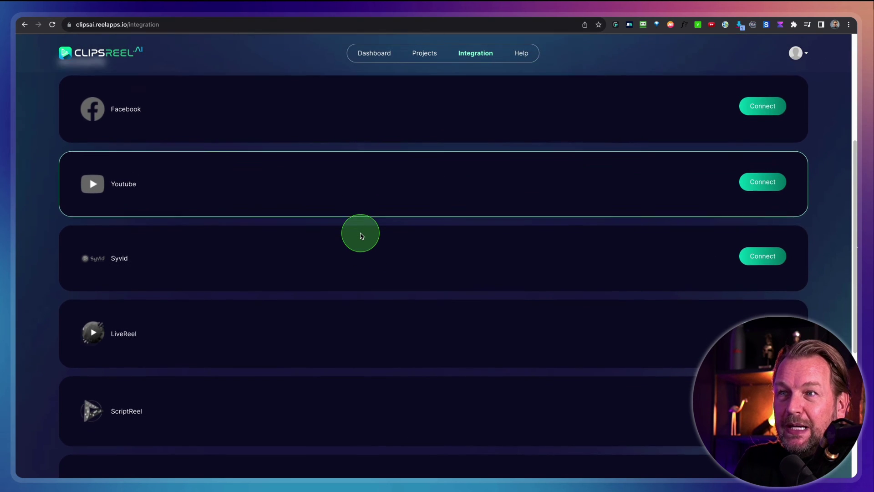
scroll(361, 235, down, 4)
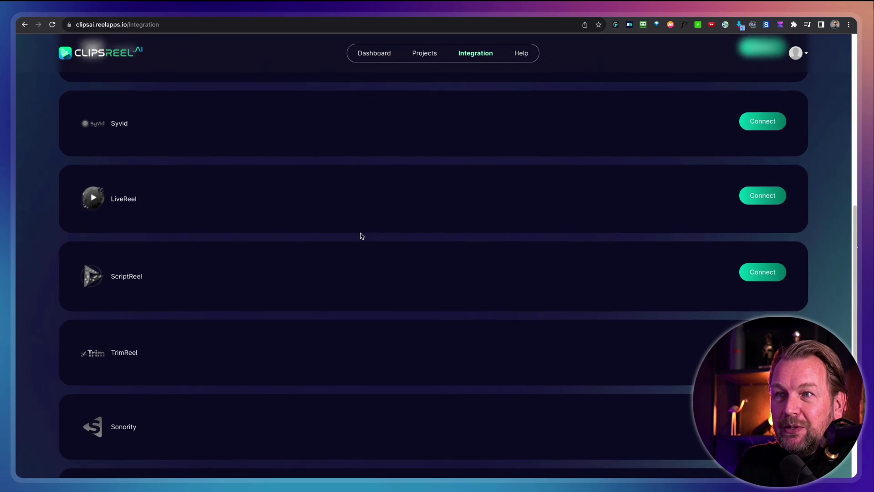
scroll(359, 234, down, 2)
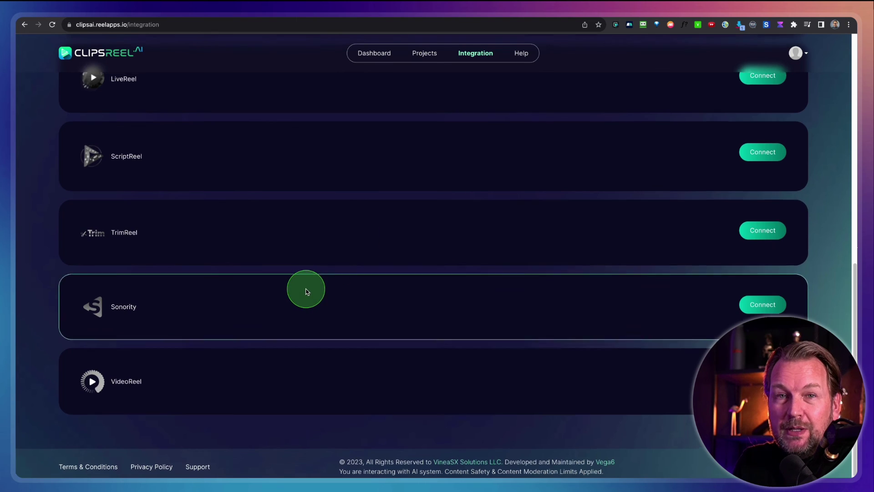
scroll(390, 197, up, 15)
Start a new project from the projects overview using the Copy & Paste Your Content option.
click(428, 53)
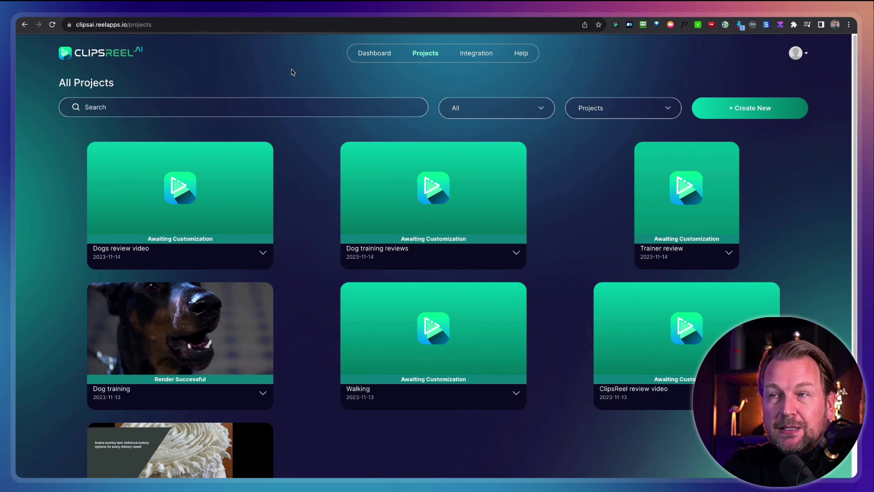
click(780, 110)
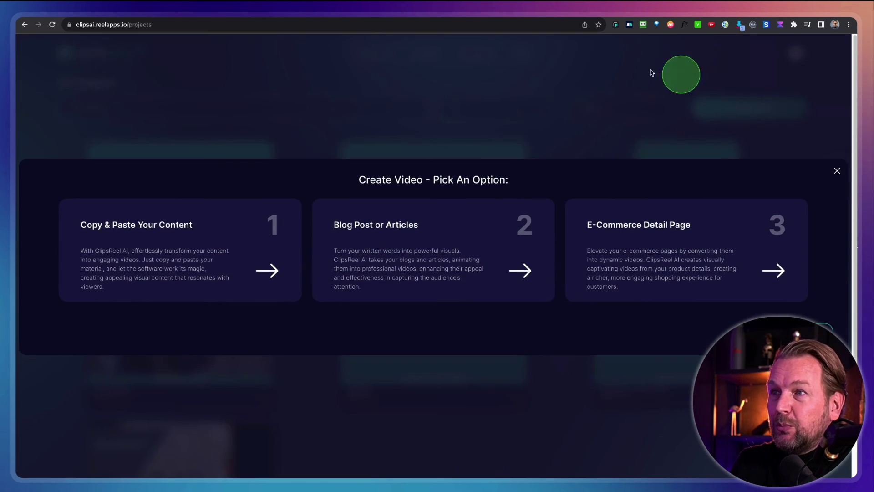
click(202, 231)
scroll(243, 243, down, 3)
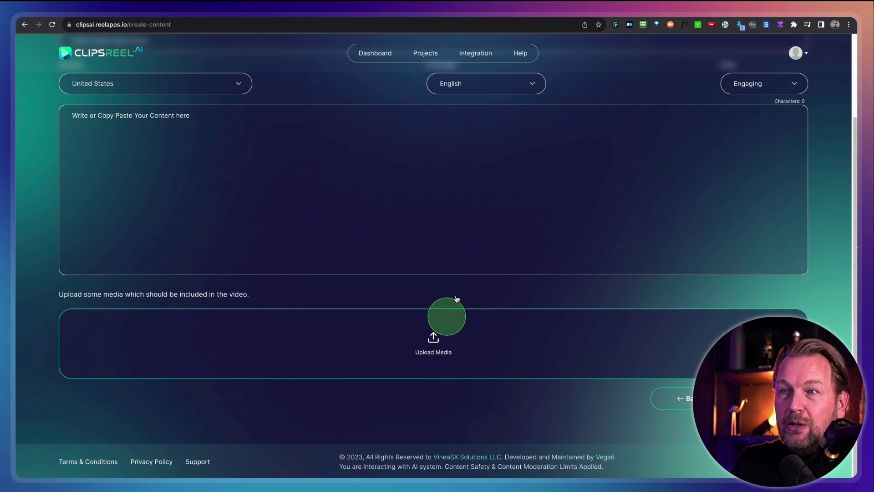
Upload the first ten dog photos from the Photos folder as media for the text-to-video project.
click(261, 323)
click(392, 189)
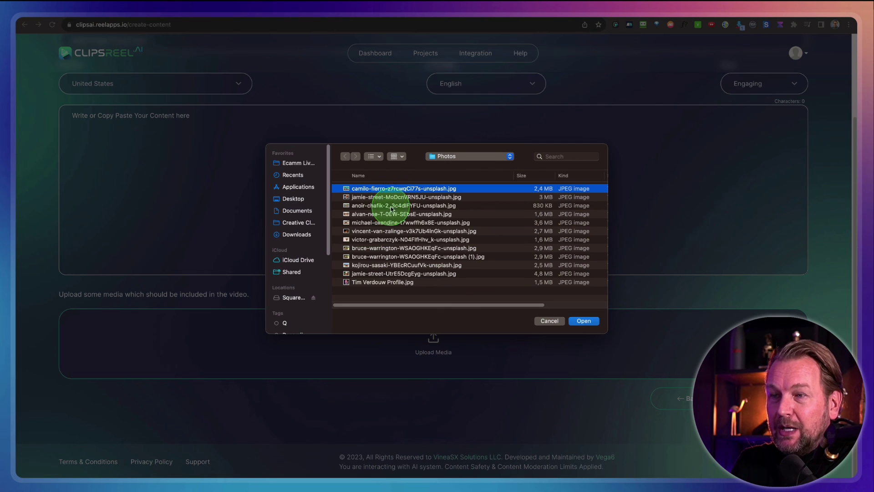
shift+click(379, 267)
click(583, 321)
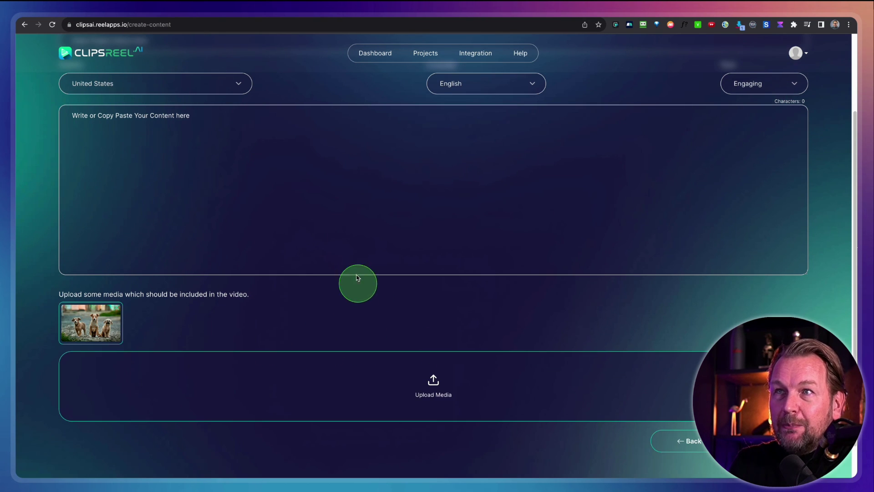
click(274, 178)
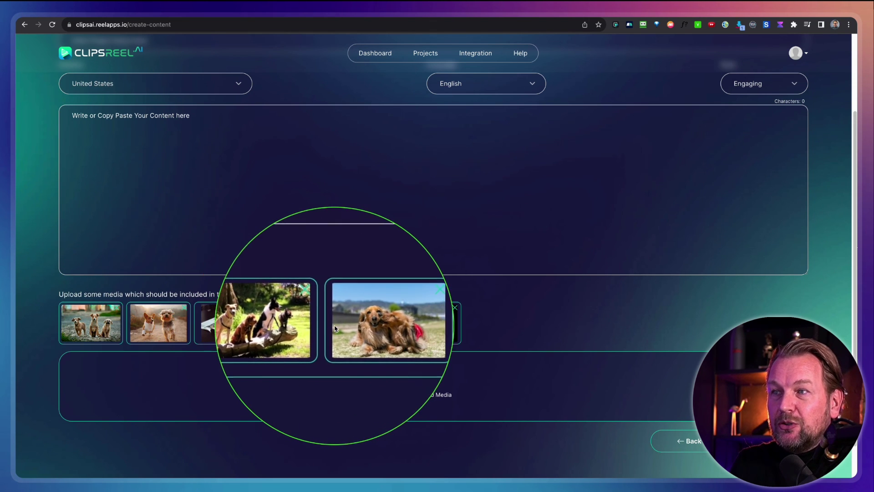
Look through the list of countries available for the new video, leaving United States selected.
scroll(335, 328, up, 4)
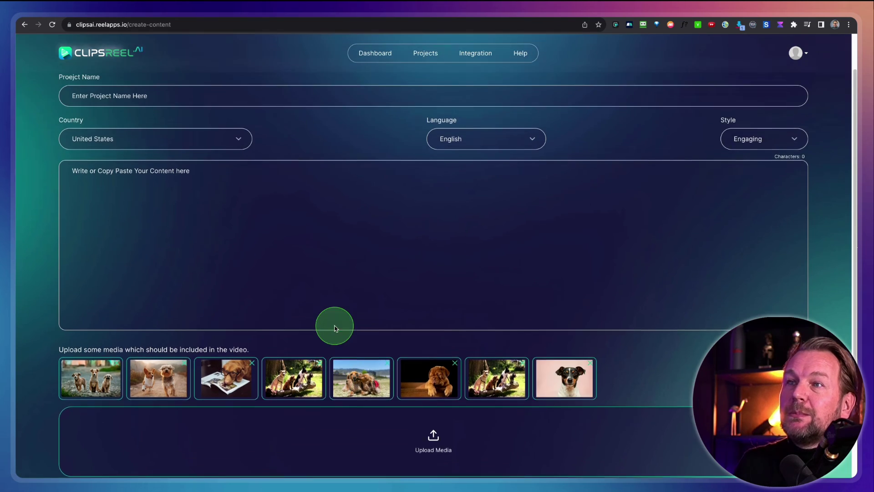
click(135, 184)
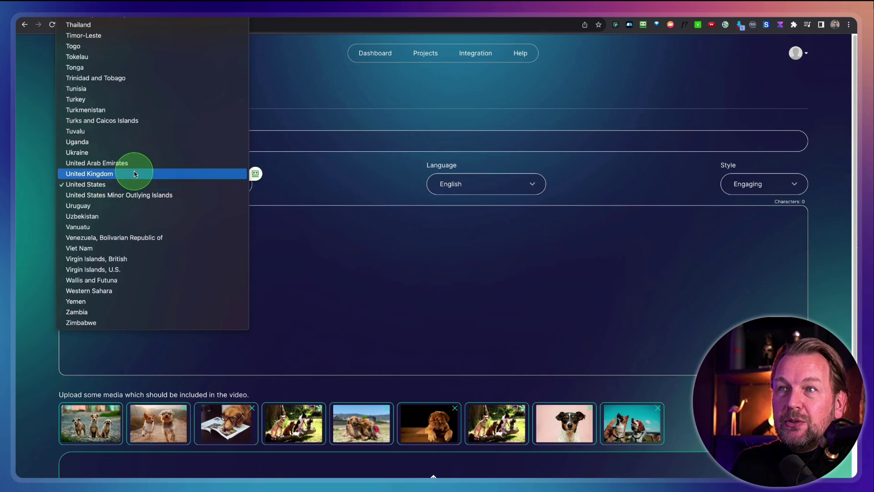
scroll(135, 172, up, 15)
scroll(135, 172, up, 20)
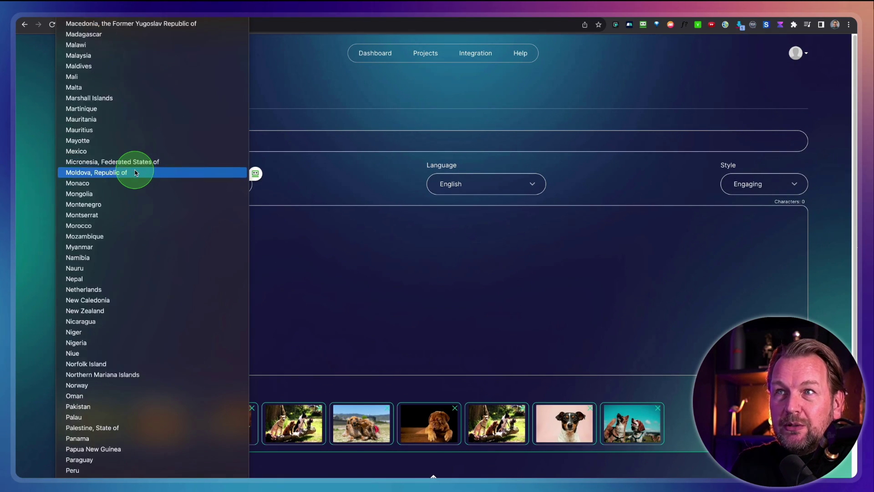
scroll(135, 172, up, 15)
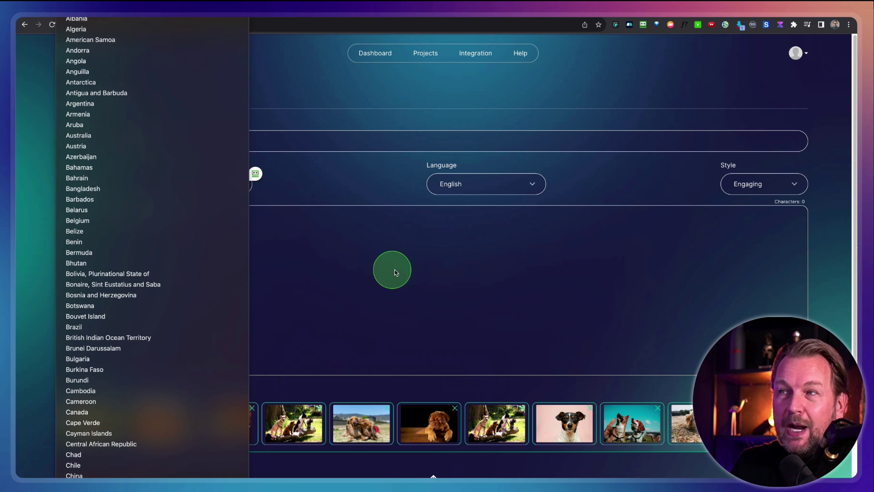
click(397, 269)
Check the video style options, leaving Engaging selected, and return to the dashboard.
click(751, 189)
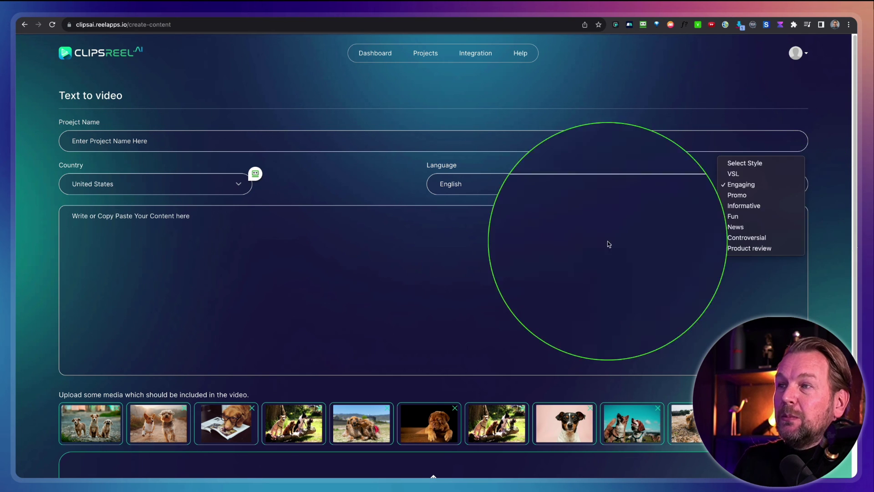
click(580, 247)
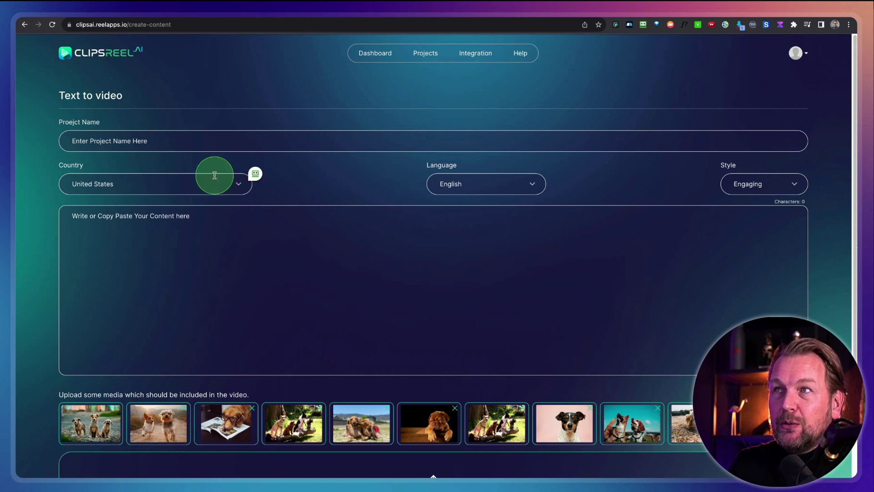
click(387, 57)
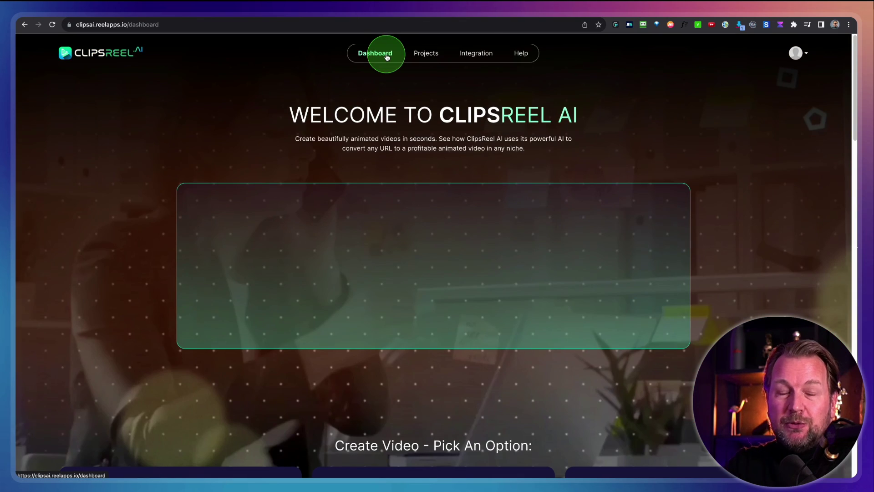